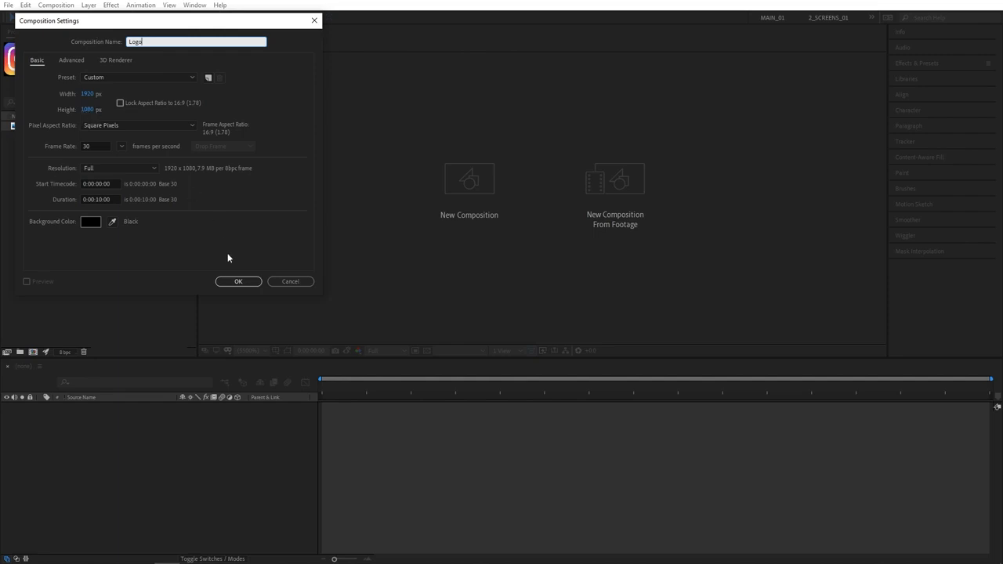
Make a 1920×1080, 30 fps Logo comp holding the Instagram PNG scaled to 50%
left_click(238, 281)
left_click_drag(60, 127, 94, 477)
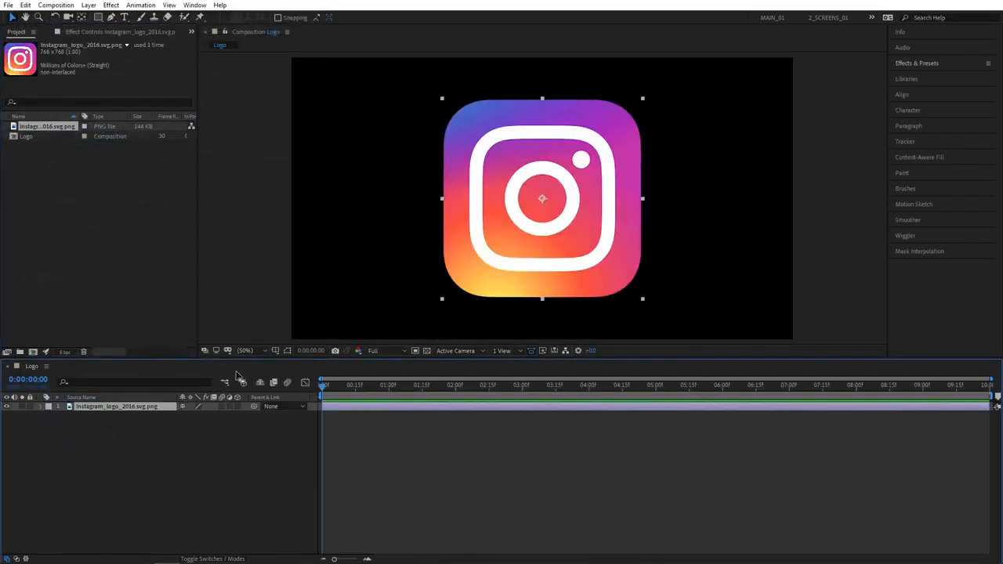
key("s")
key("s")
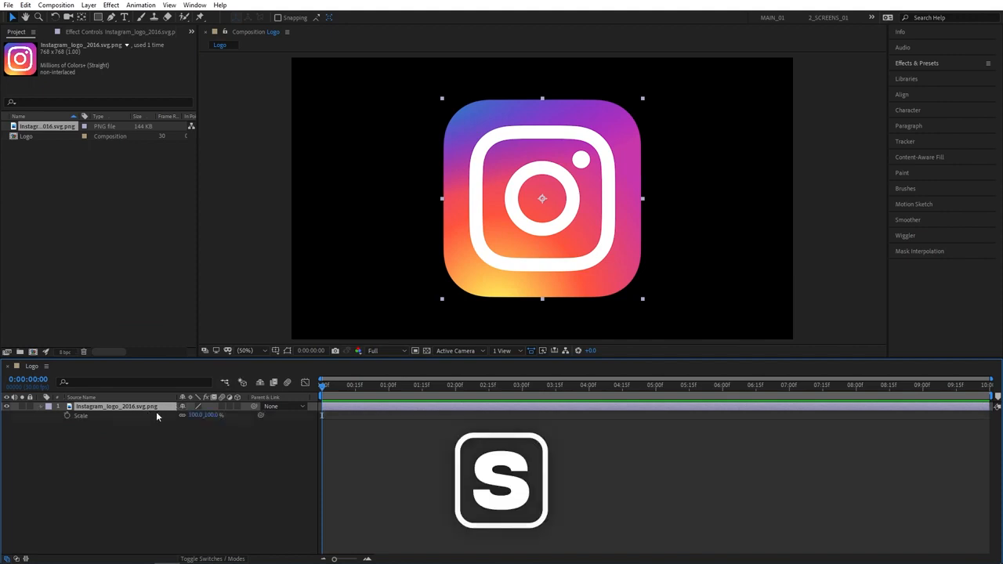
left_click_drag(209, 419, 184, 419)
left_click(206, 415)
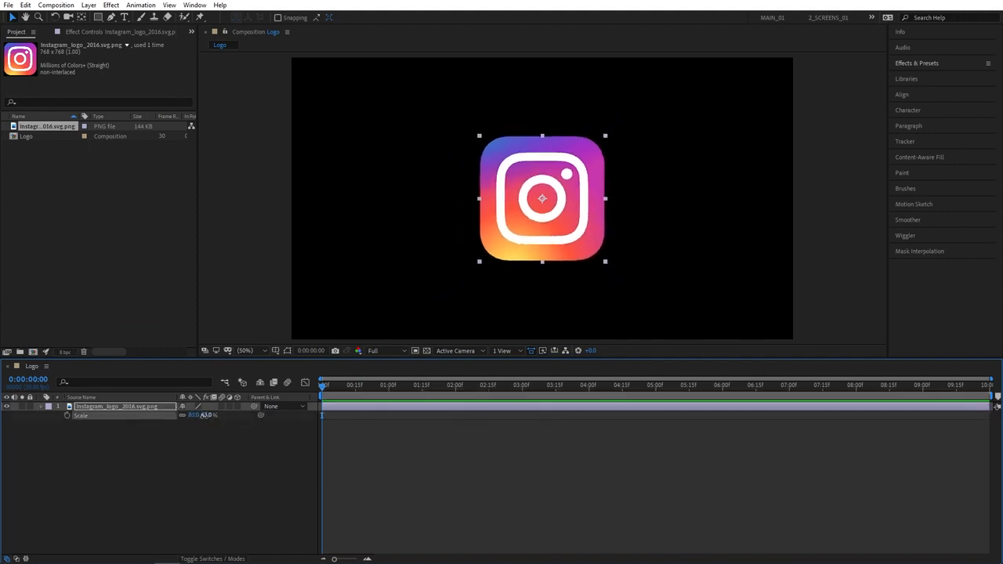
type("50")
key("Return")
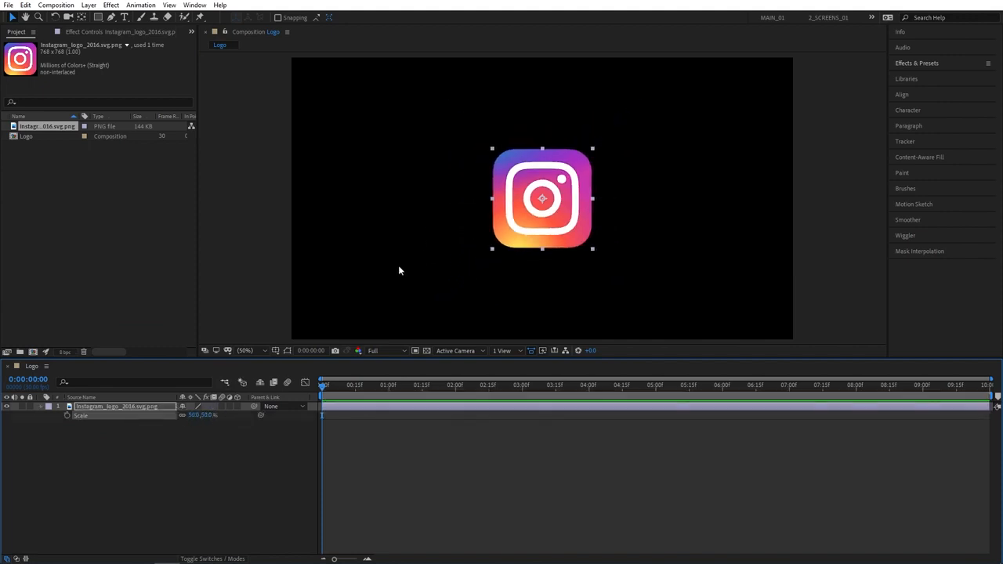
left_click(181, 467)
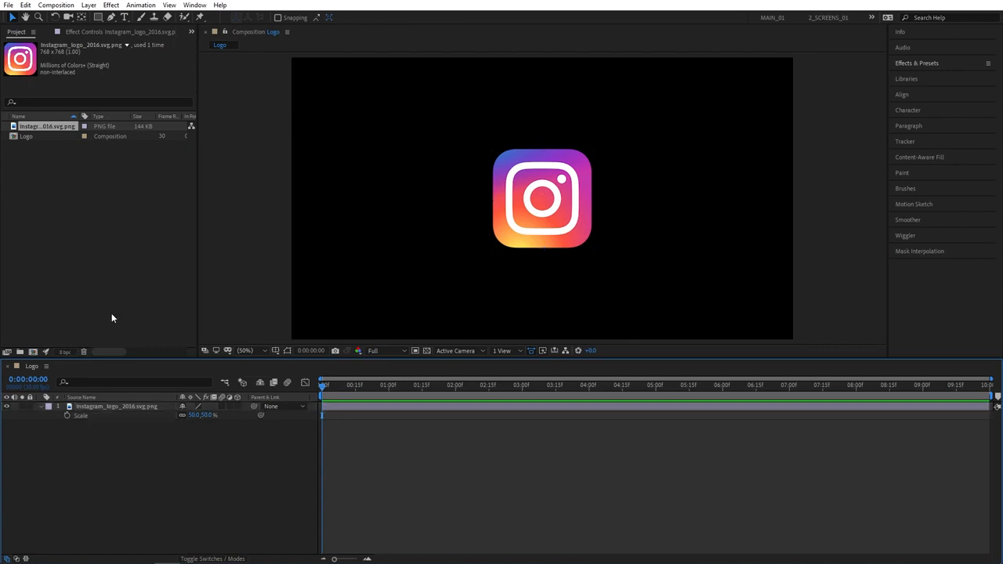
left_click(33, 351)
Create the Logo_Alpha comp and nest the Logo comp inside it
type("Logo_Alpha")
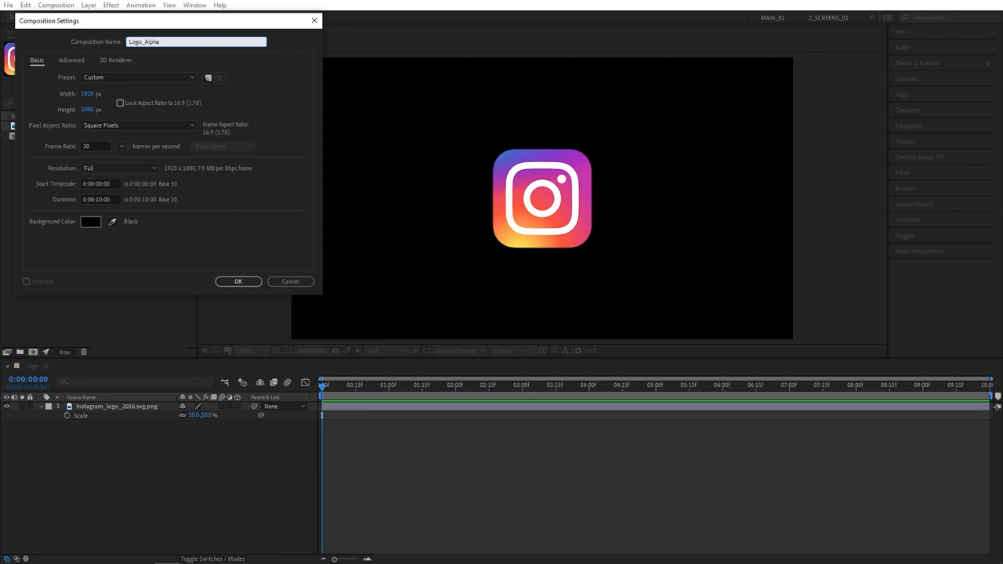
key("Return")
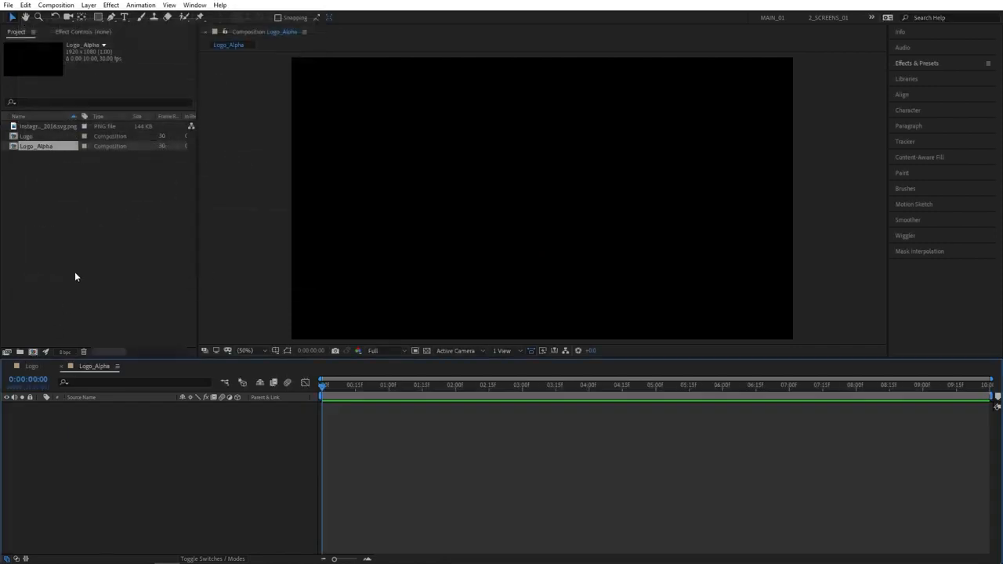
left_click_drag(33, 138, 72, 434)
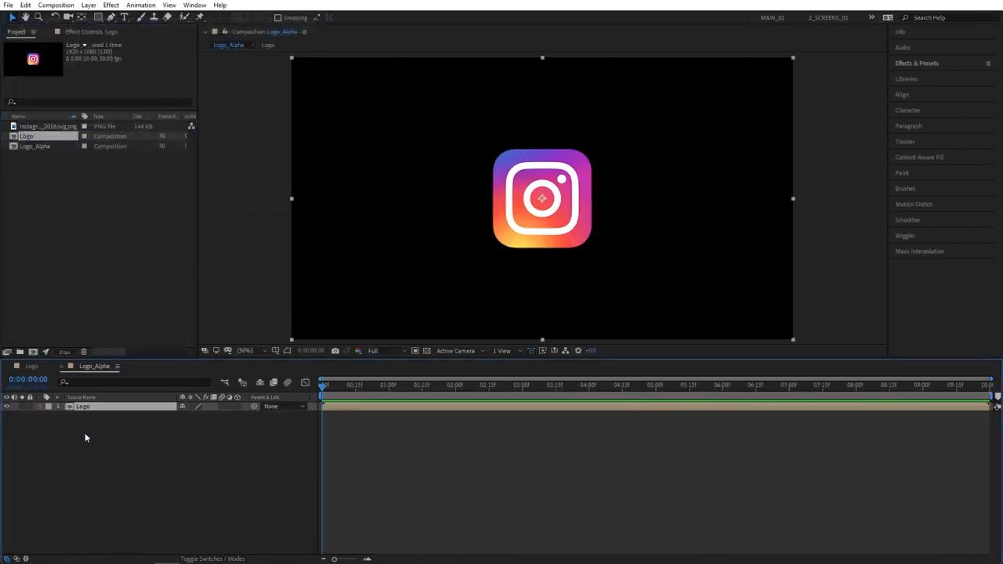
Choose the Rectangle tool and set its shape fill and stroke options for a solid white fill
left_click(99, 20)
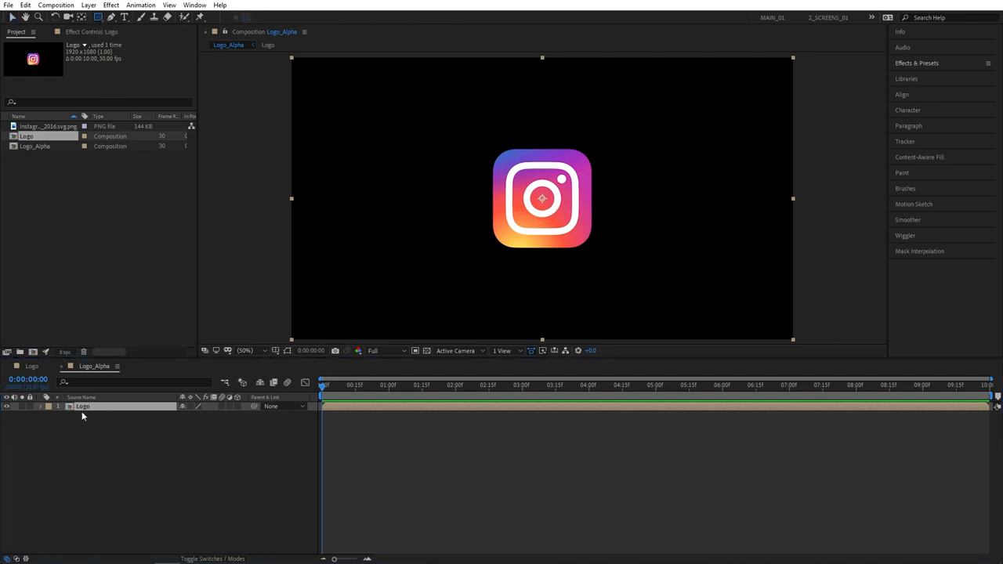
left_click(99, 438)
left_click(268, 17)
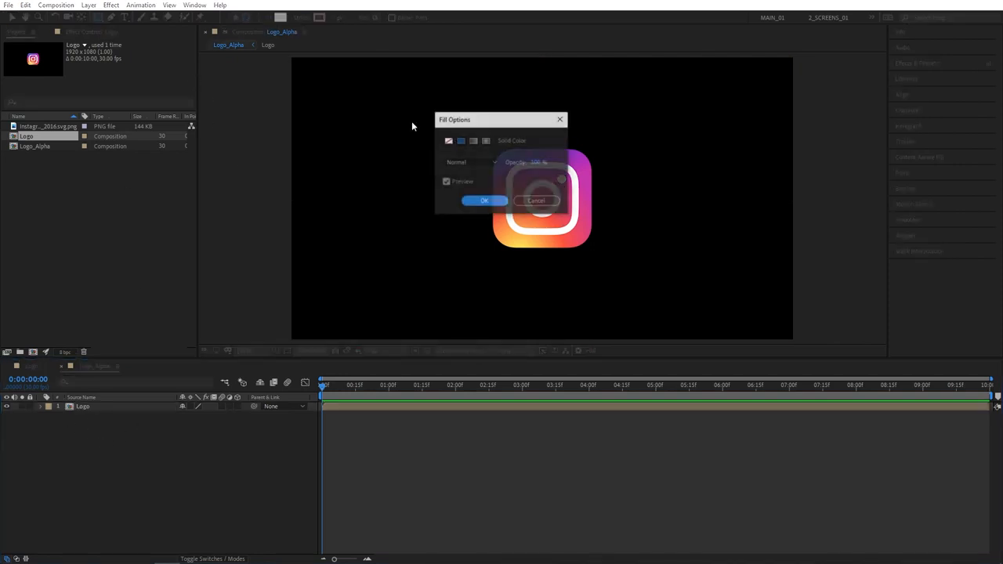
left_click(482, 201)
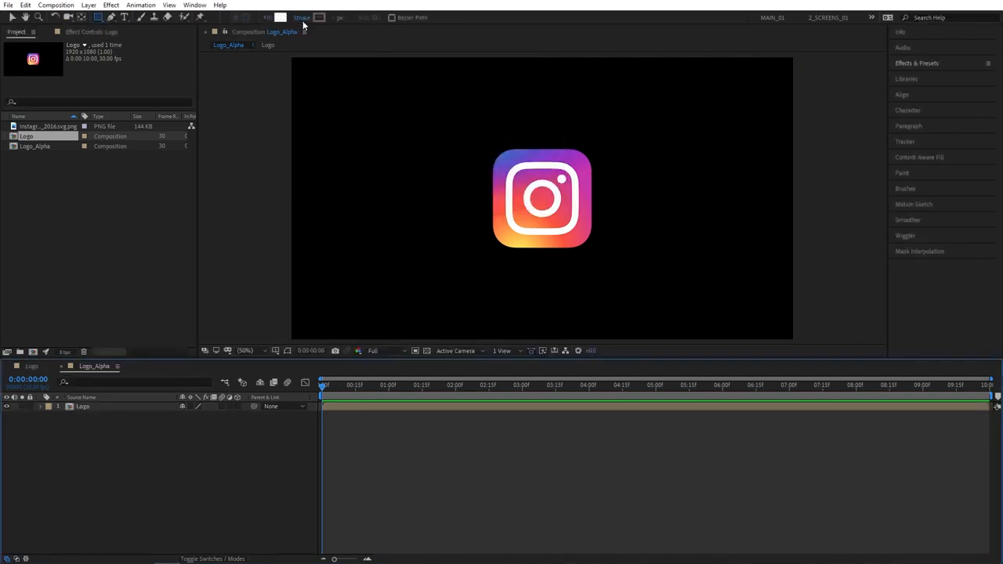
left_click(302, 22)
left_click(477, 199)
Draw a full-frame white rectangle, raise its bottom edge above the logo, and apply Turbulent Displace
double_click(99, 17)
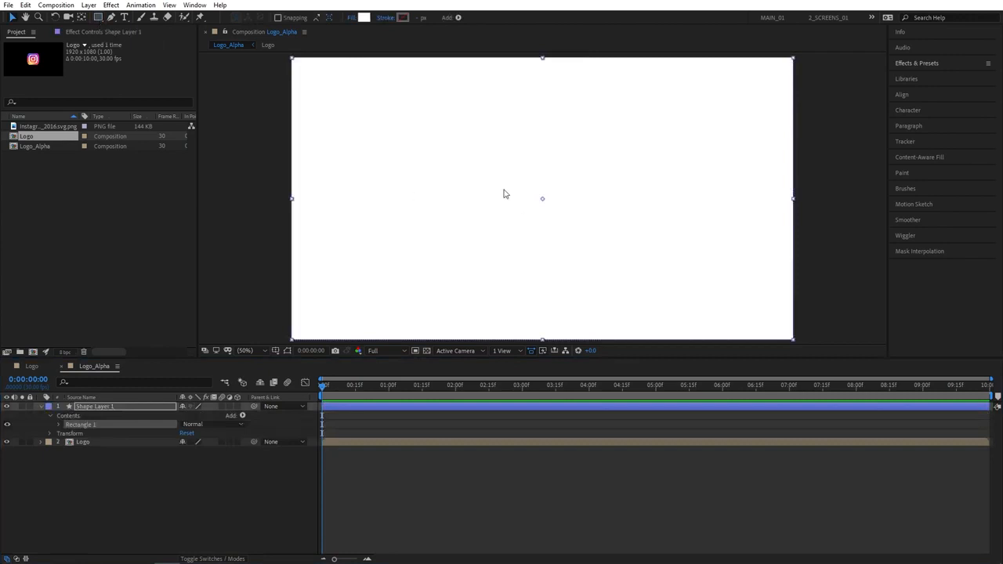
left_click_drag(546, 289, 551, 96)
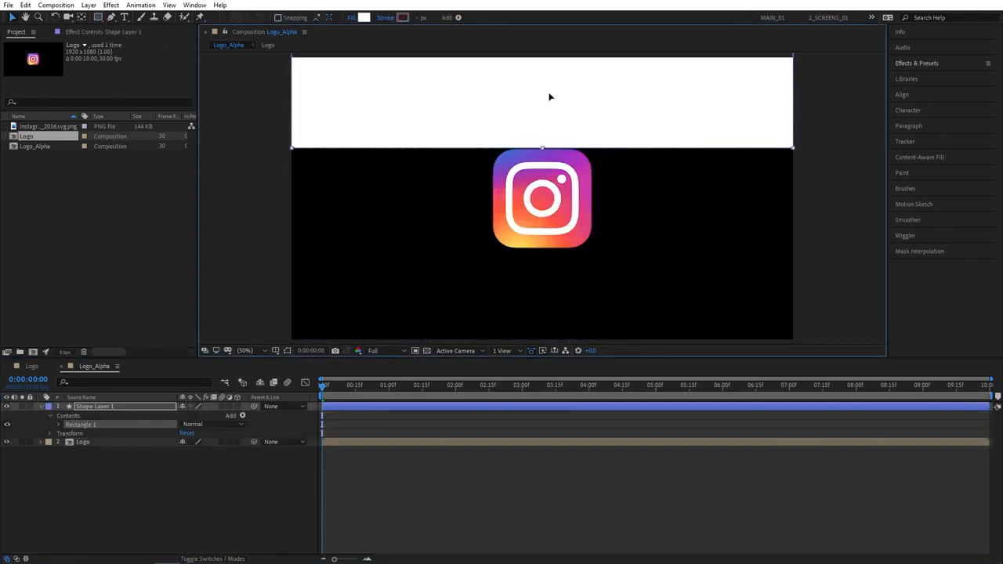
left_click(918, 67)
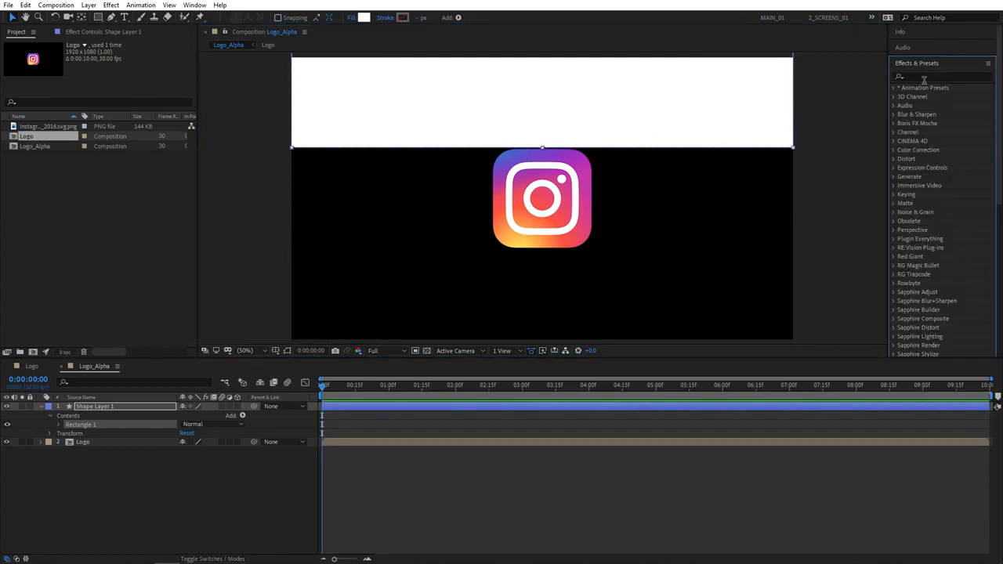
left_click(925, 77)
type("turbu")
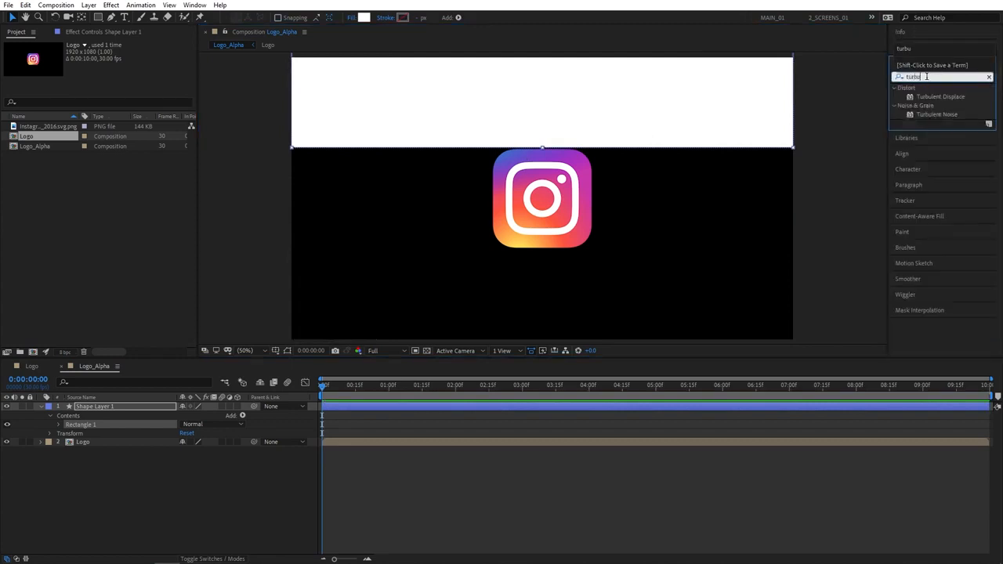
left_click_drag(936, 96, 134, 406)
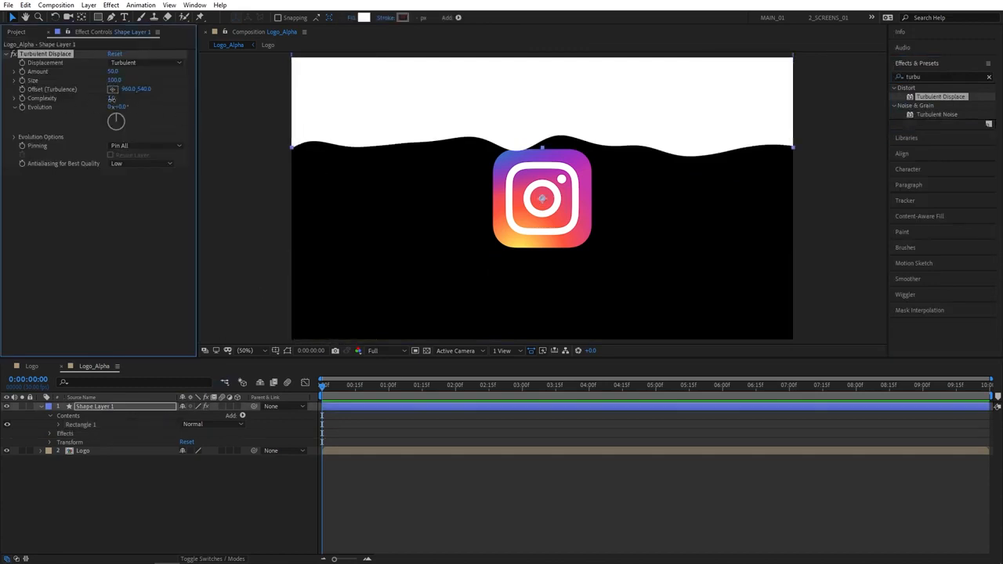
Set Turbulent Displace Complexity 10 and Size 75, then keyframe the shape's starting position
left_click_drag(112, 99, 320, 97)
left_click(115, 80)
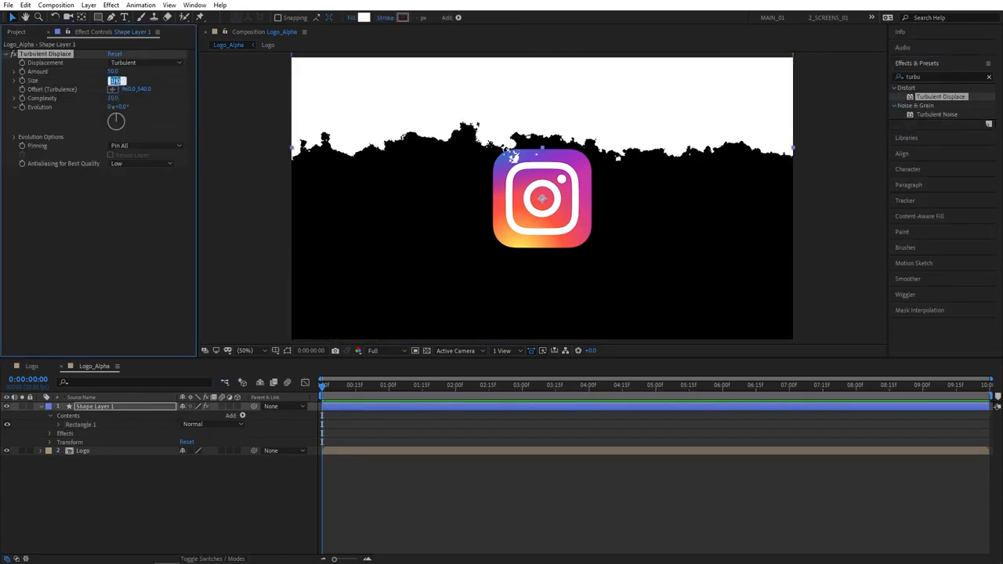
type("75")
key("Return")
key("p")
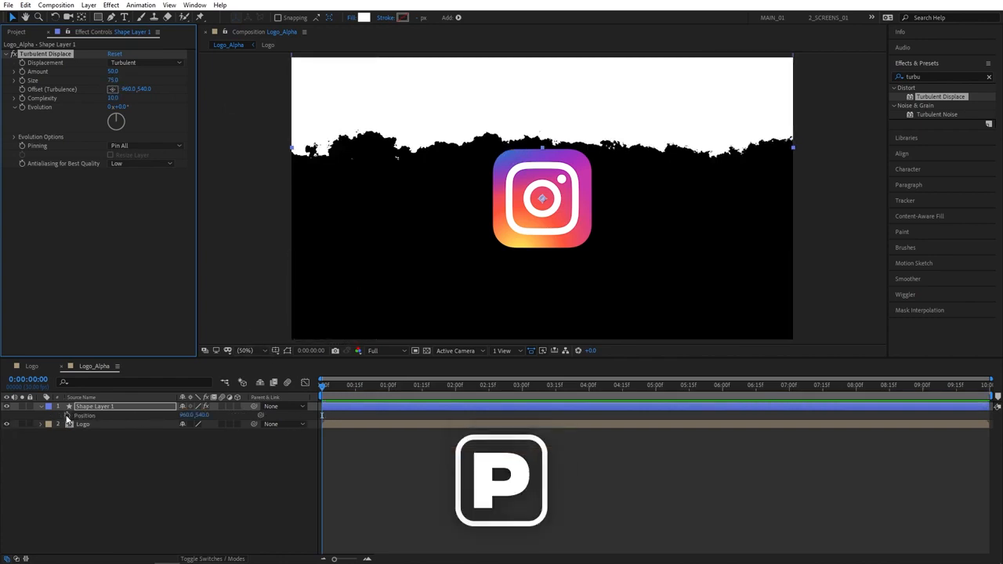
left_click(68, 416)
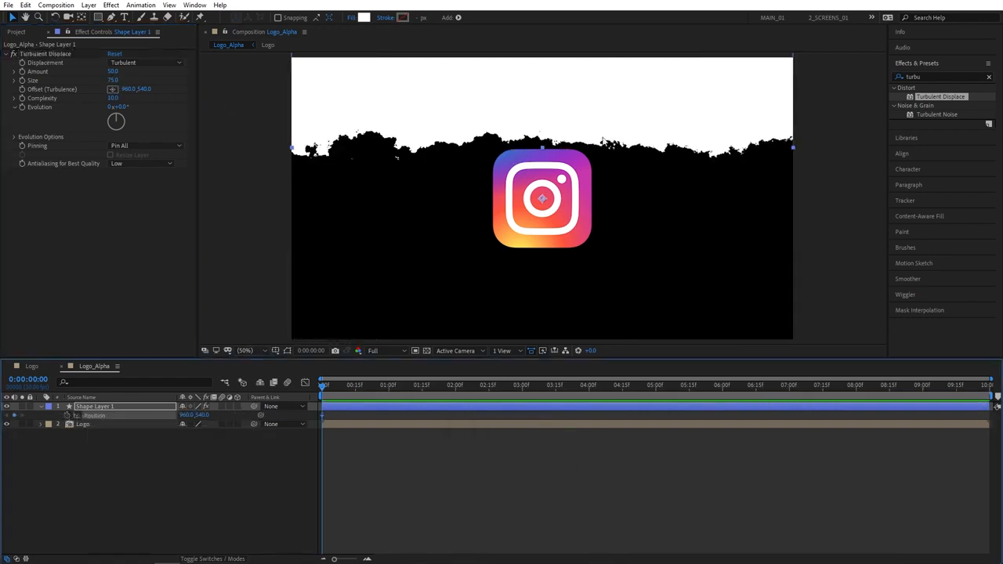
Keyframe the white shape moved down over the logo at 5 seconds
left_click(655, 386)
left_click_drag(613, 110, 610, 218)
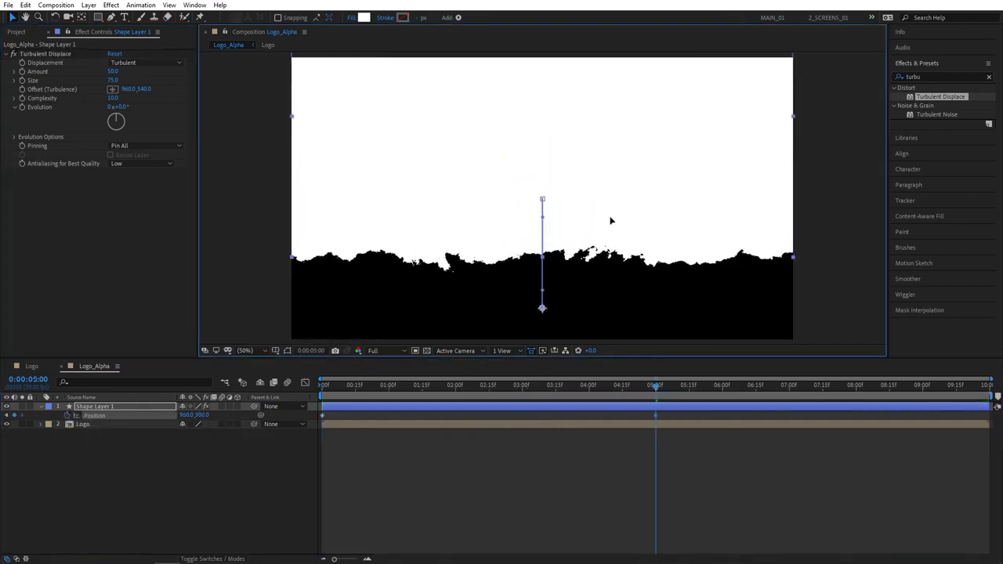
left_click_drag(655, 386, 195, 440)
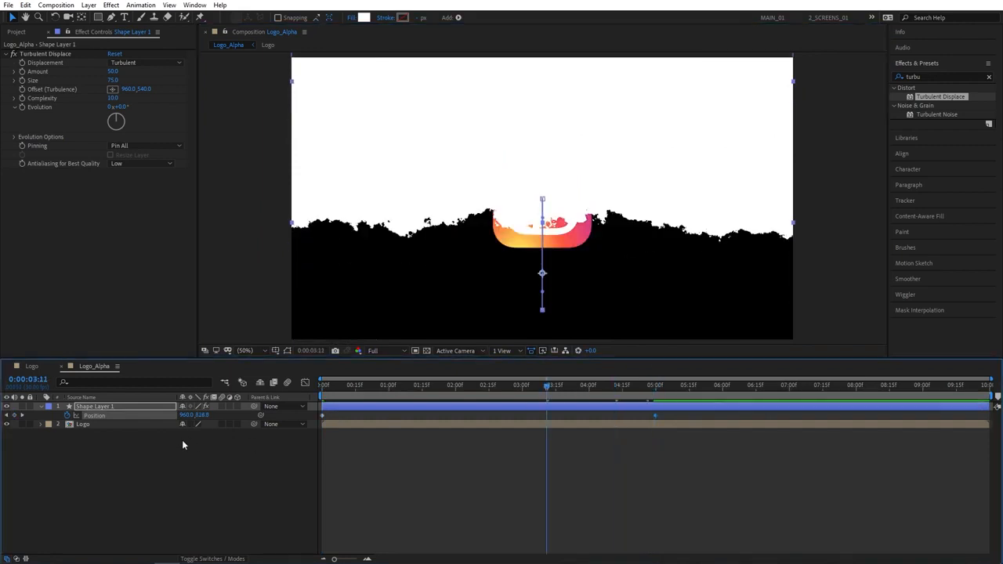
Set the Logo layer's track matte to Alpha Matte "Shape Layer 1" and preview the reveal
left_click(188, 451)
left_click(214, 559)
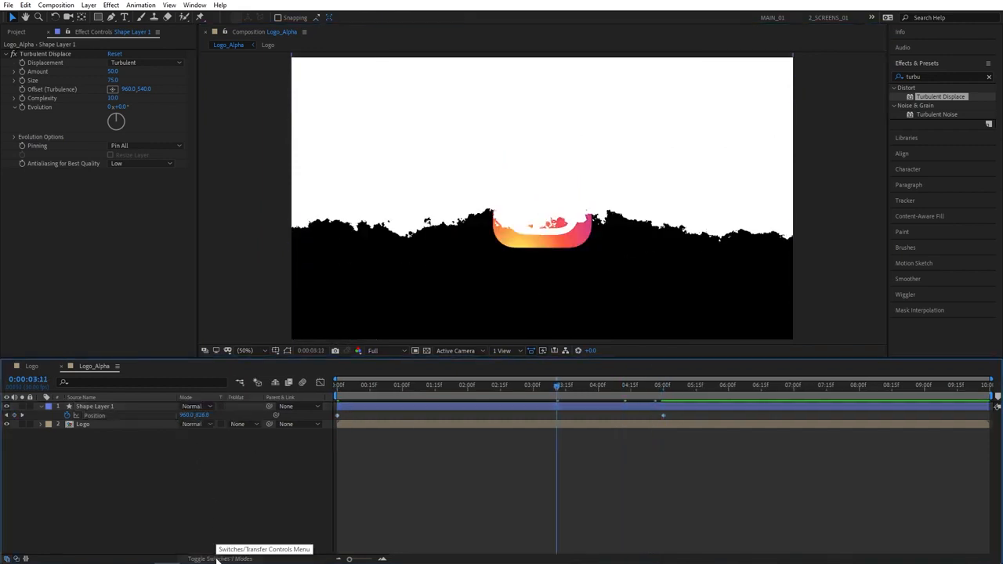
left_click(242, 425)
left_click(270, 448)
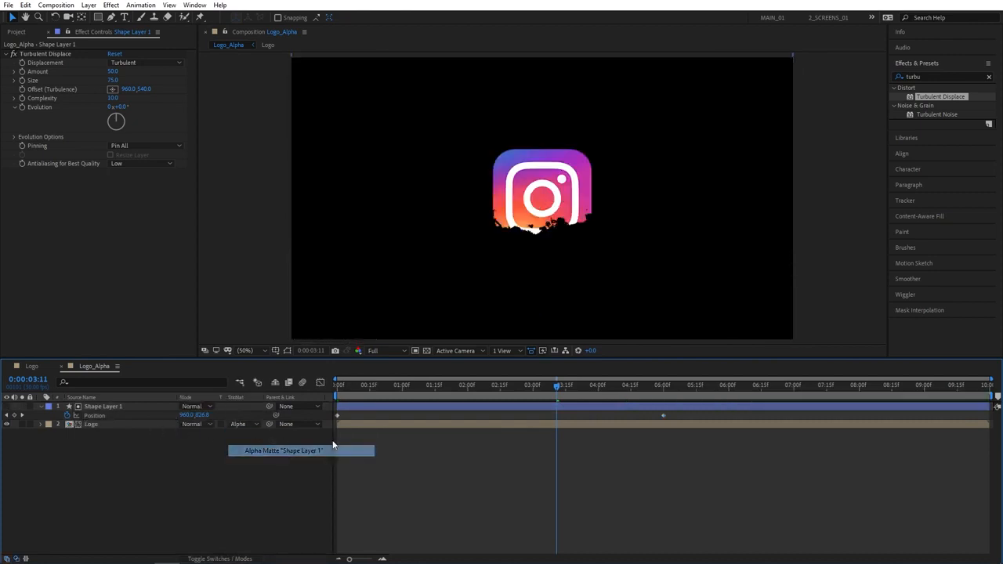
left_click_drag(473, 383, 447, 383)
left_click(100, 405)
Pre-compose Shape Layer 1 into a new comp named Turbulent_Shape
right_click(100, 407)
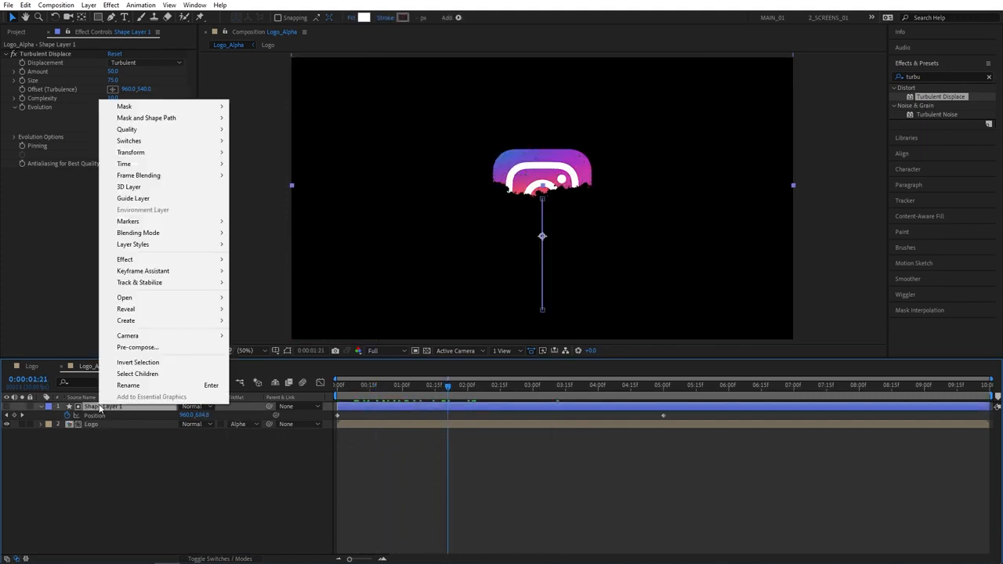
left_click(141, 347)
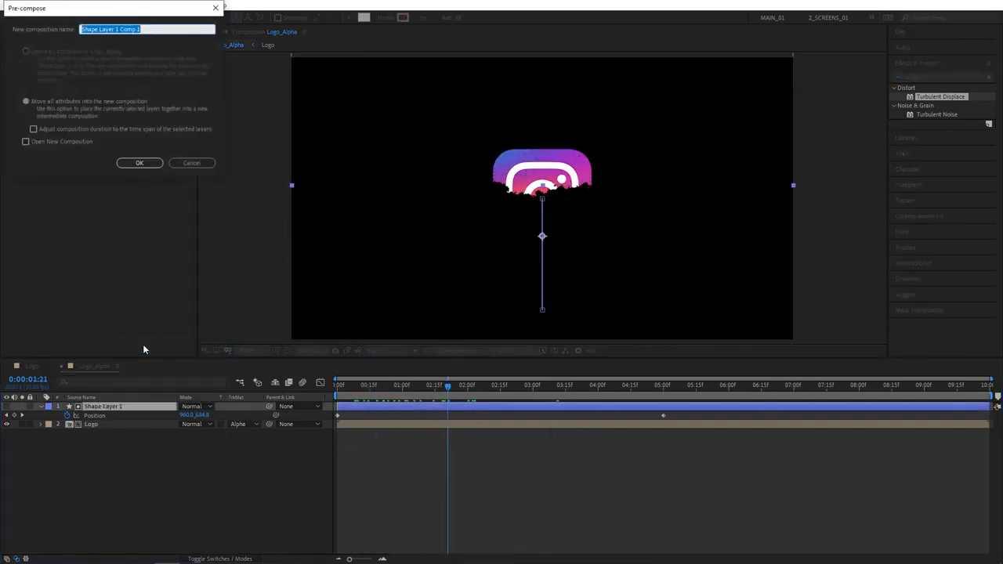
type("Turbulent_Shape")
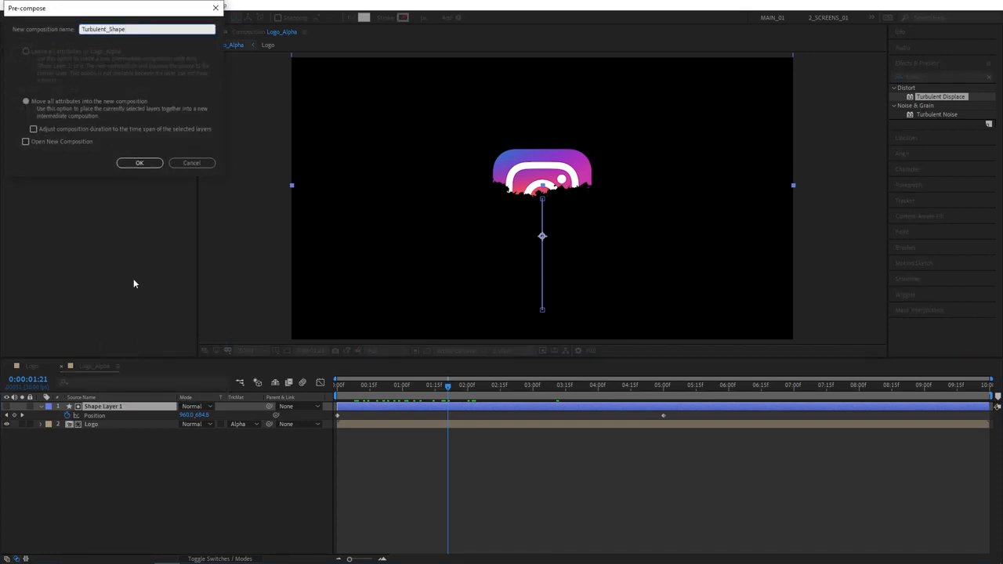
left_click(141, 166)
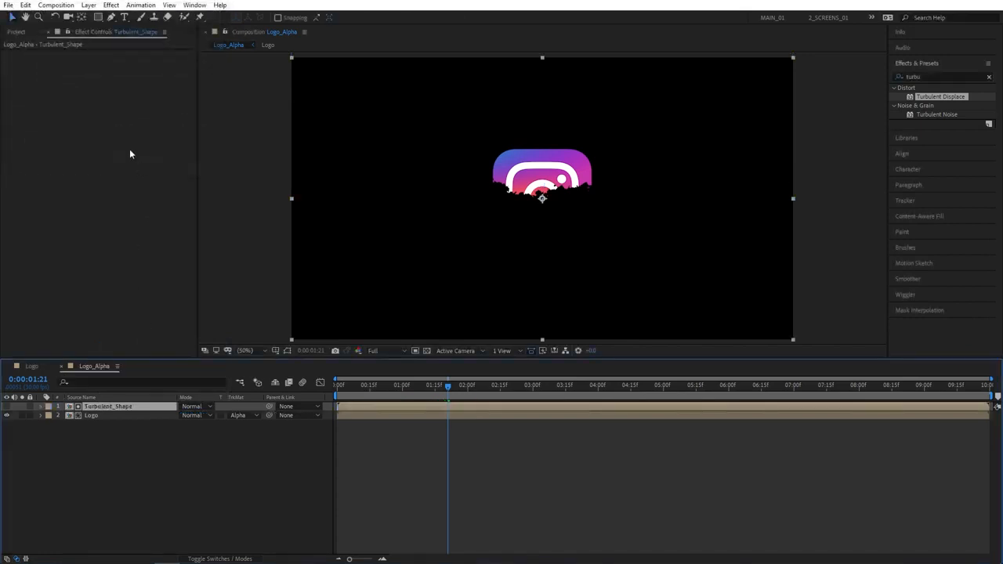
left_click(24, 35)
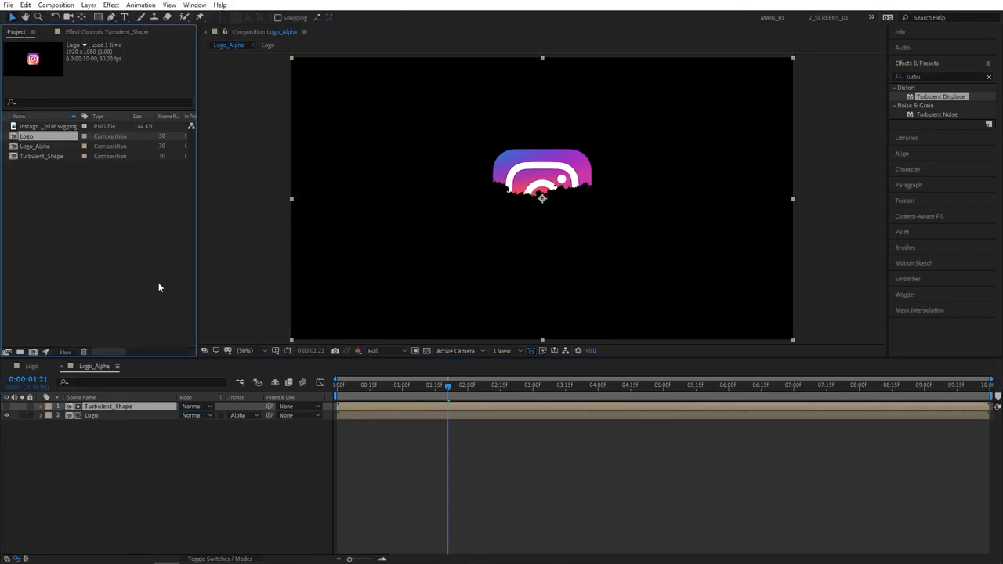
Create a Logo_Invert comp with Turbulent_Shape layered above the Logo comp
left_click(32, 352)
type("Logo_Invert")
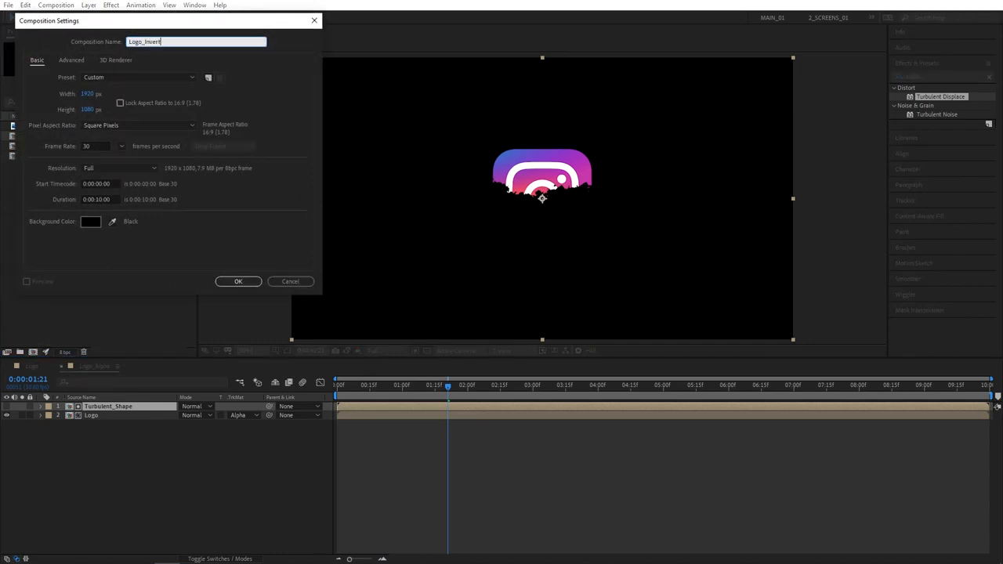
key("Return")
left_click_drag(32, 136, 106, 447)
left_click_drag(39, 166, 104, 409)
Set Logo's track matte to Alpha Inverted Matte from Turbulent_Shape and scrub to check it
left_click(203, 453)
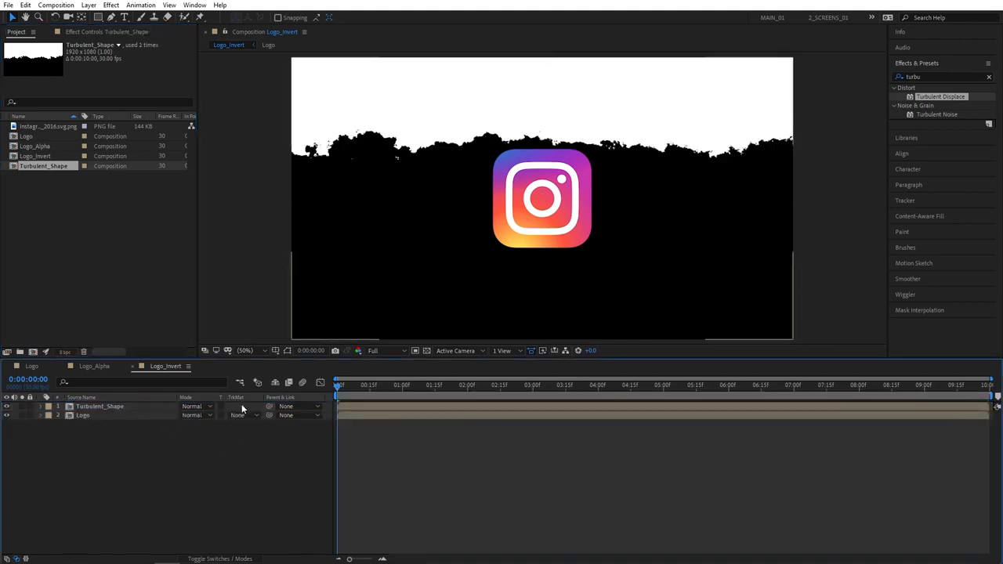
left_click(248, 416)
left_click(273, 453)
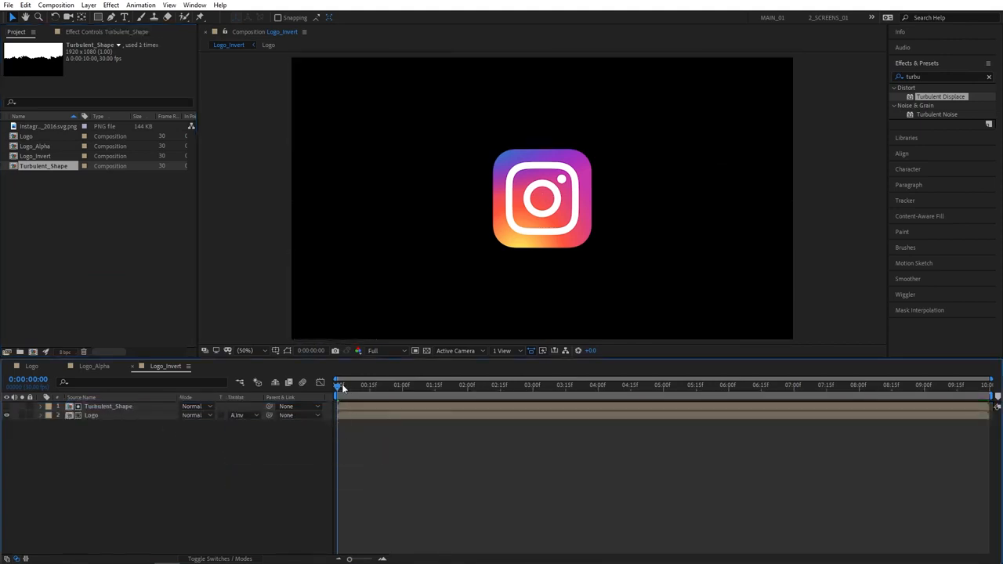
left_click_drag(343, 389, 389, 403)
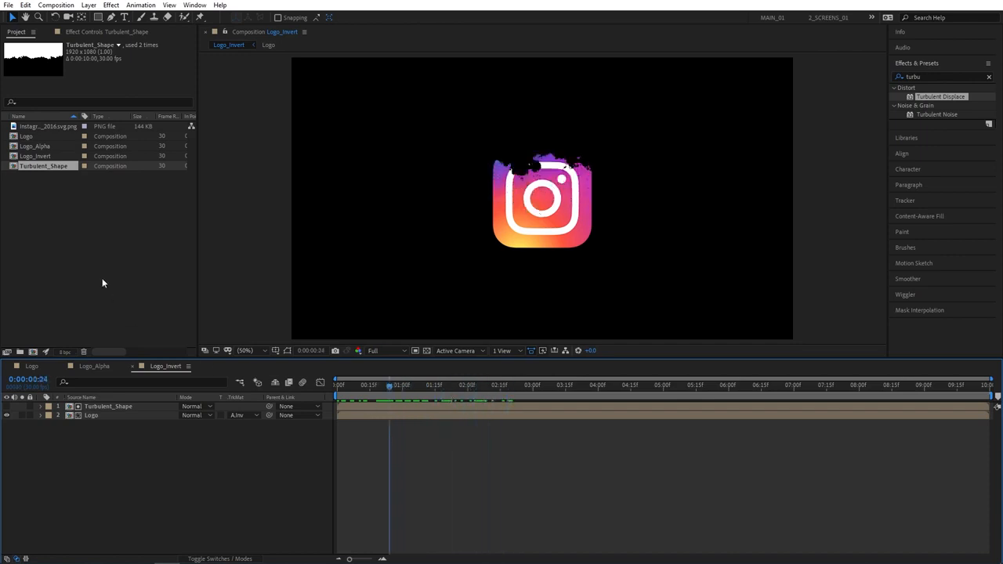
left_click(102, 283)
left_click(34, 352)
type("Logo_Stripe")
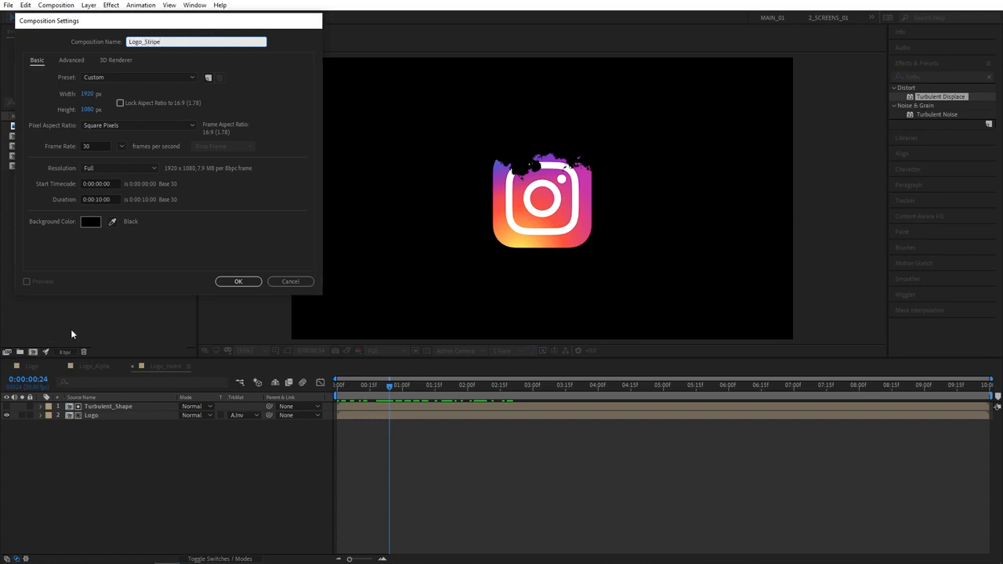
Create Logo_Stripe with Logo_Alpha duplicated and the second copy shifted slightly earlier
key("Return")
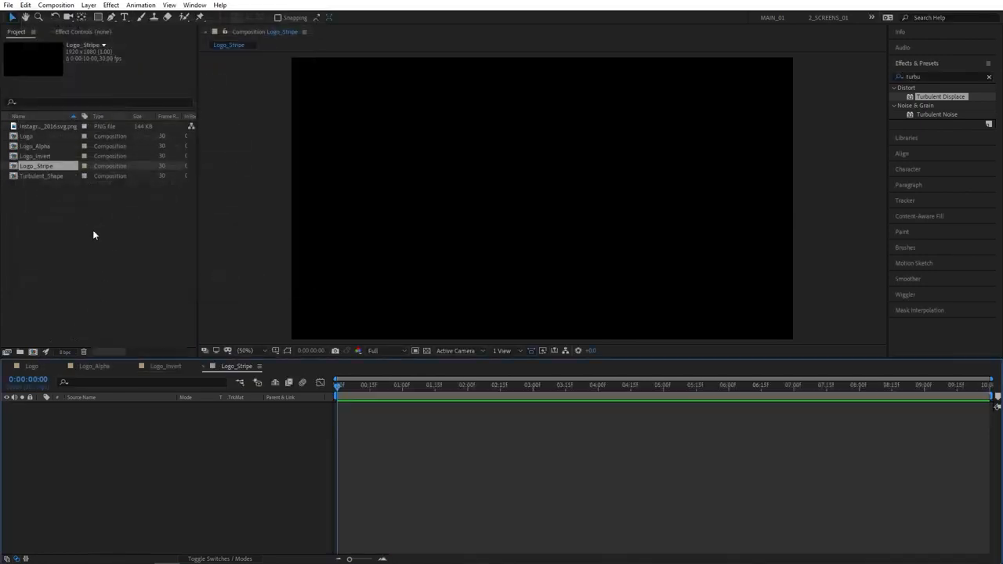
left_click(34, 147)
left_click_drag(34, 147, 95, 417)
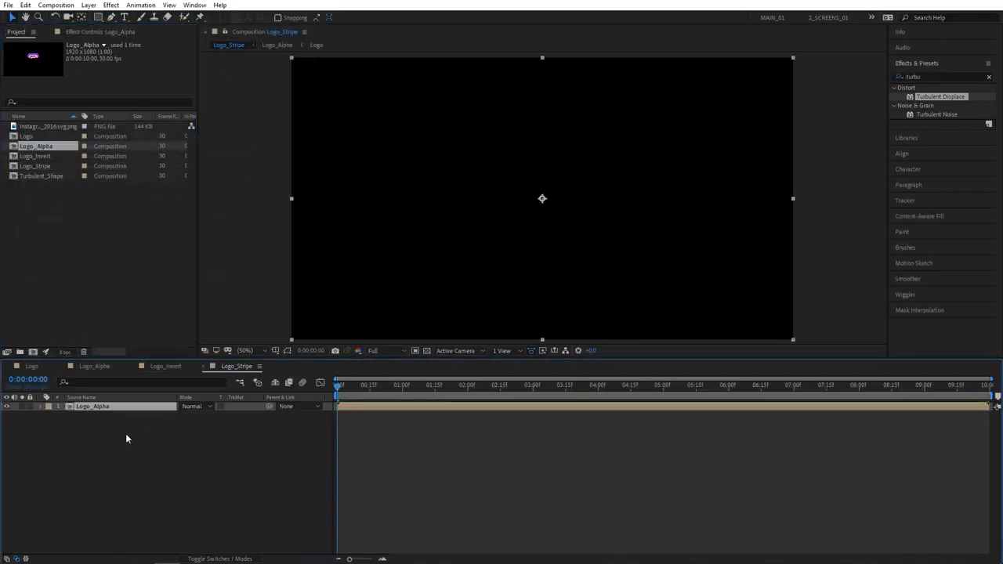
key("ctrl+d")
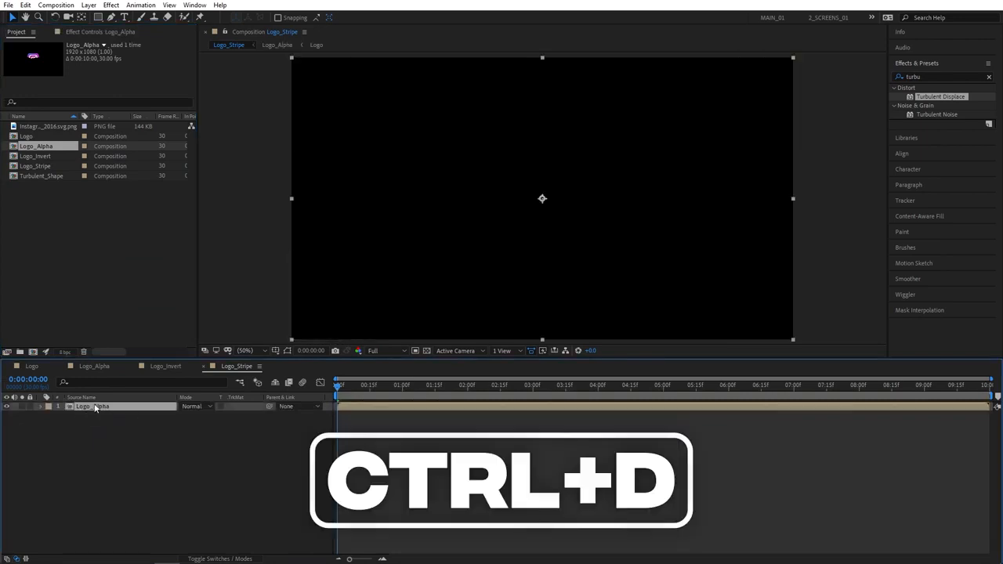
left_click(153, 437)
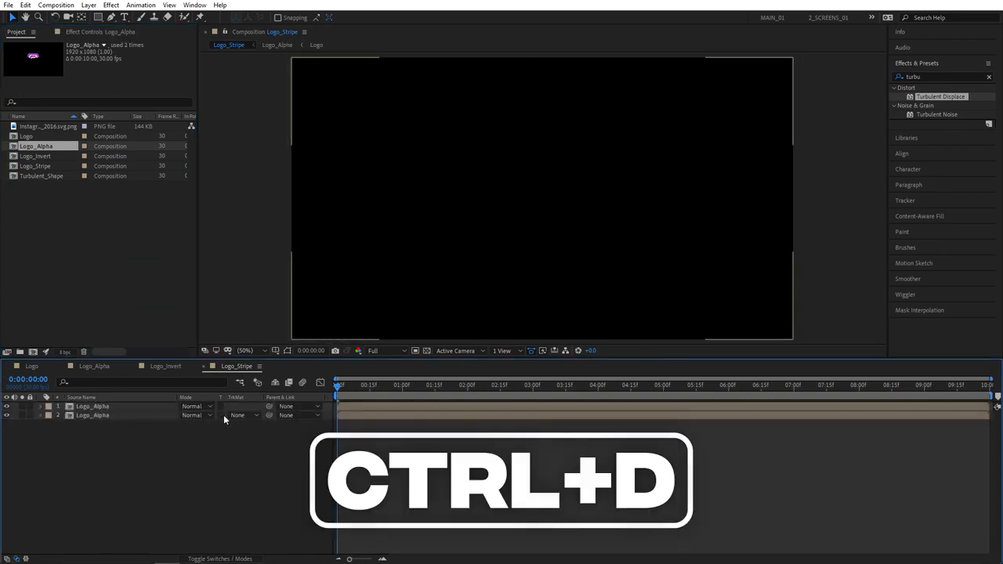
left_click(109, 415)
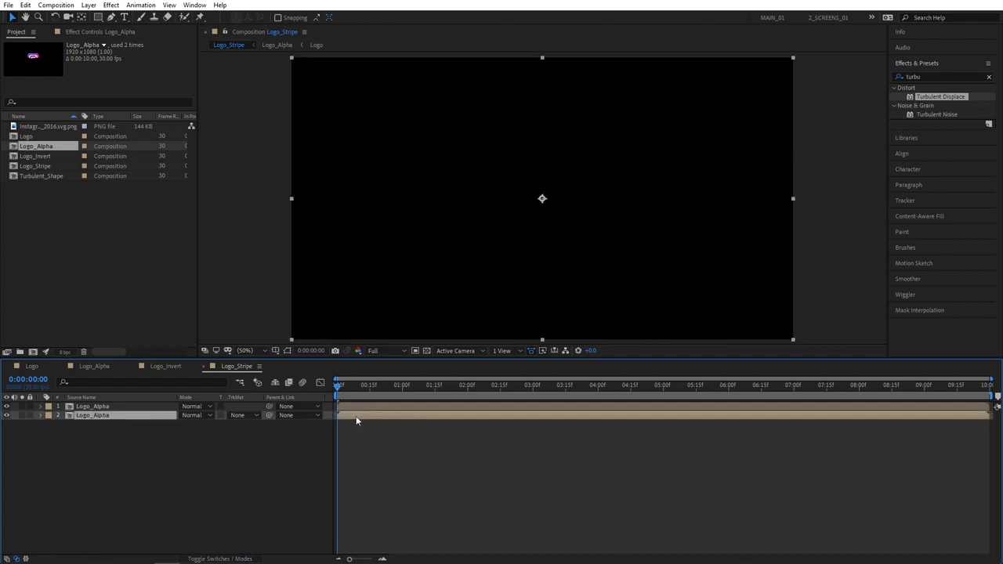
left_click_drag(354, 420, 353, 420)
Make the top copy an Alpha Inverted Matte for the second Logo_Alpha, leaving a thin stripe
key("space")
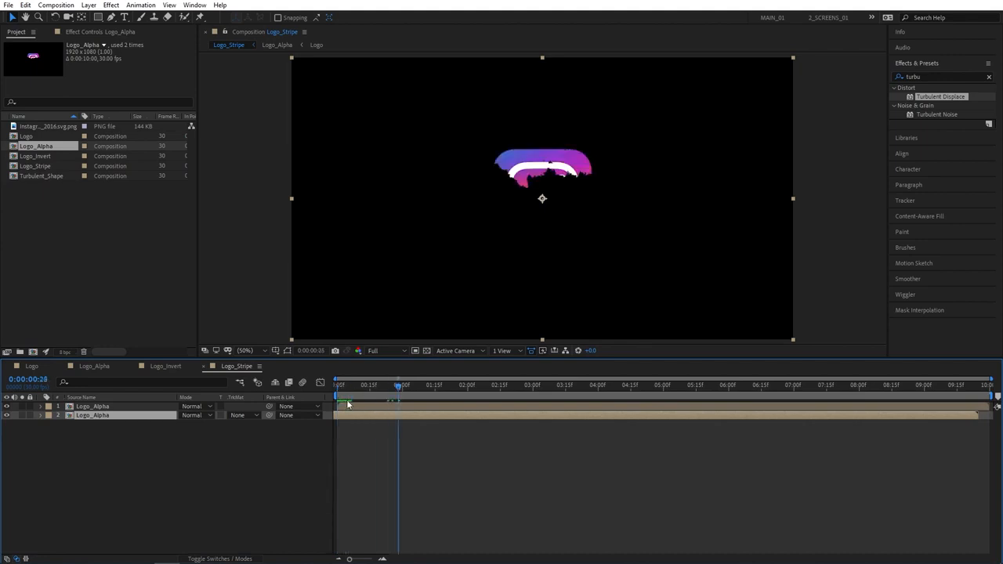
left_click(239, 415)
left_click(259, 455)
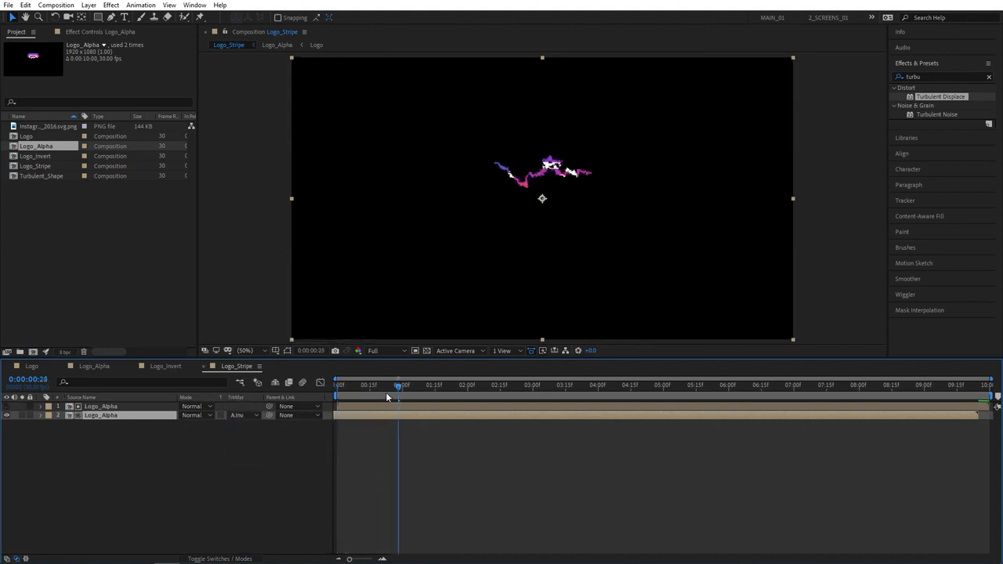
left_click_drag(386, 397, 499, 393)
Apply Simple Choker to the top Logo_Alpha layer with Choke Matte -2.00
scroll(579, 192, "up", 2)
left_click_drag(567, 135, 534, 265)
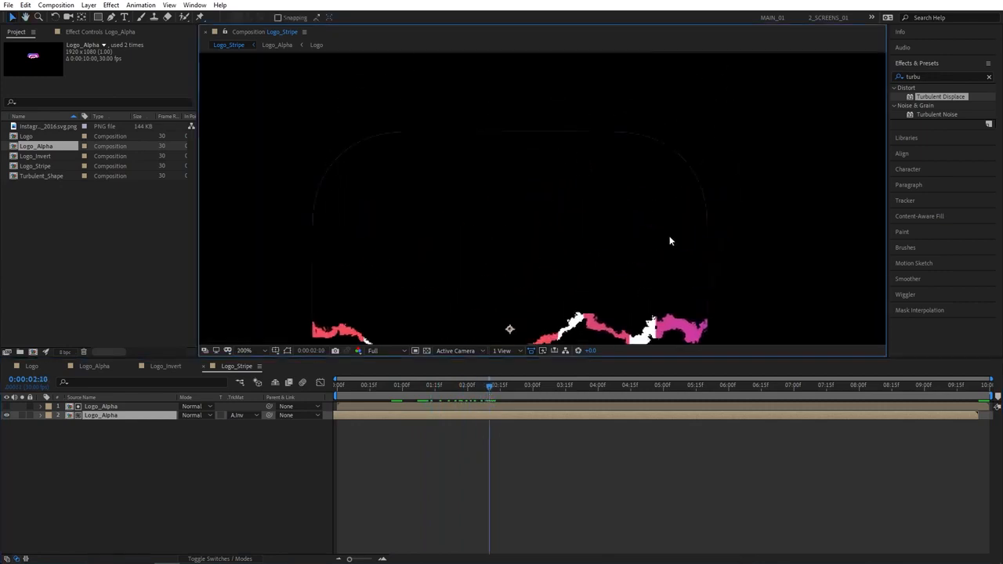
left_click(948, 78)
type("simp")
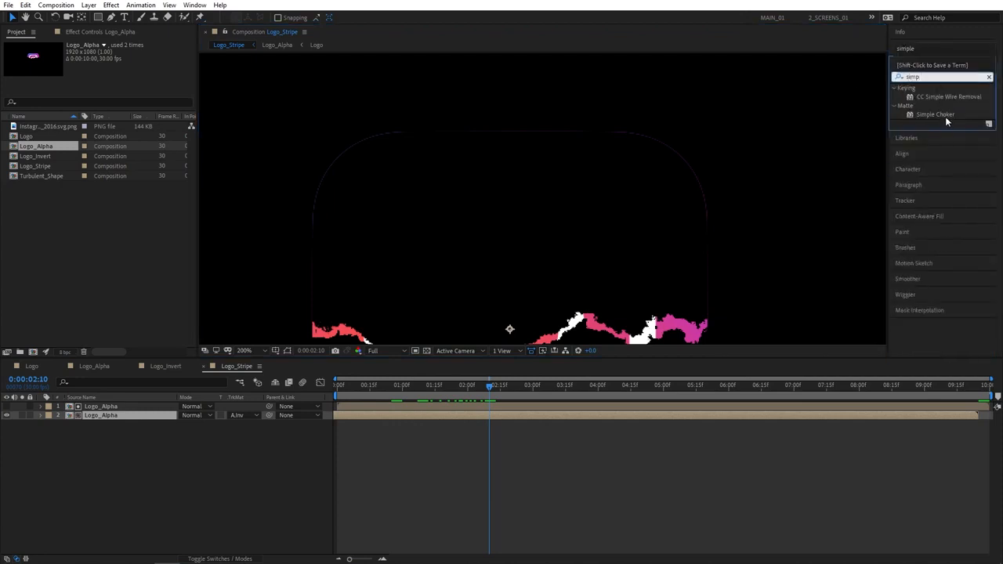
left_click_drag(945, 116, 110, 407)
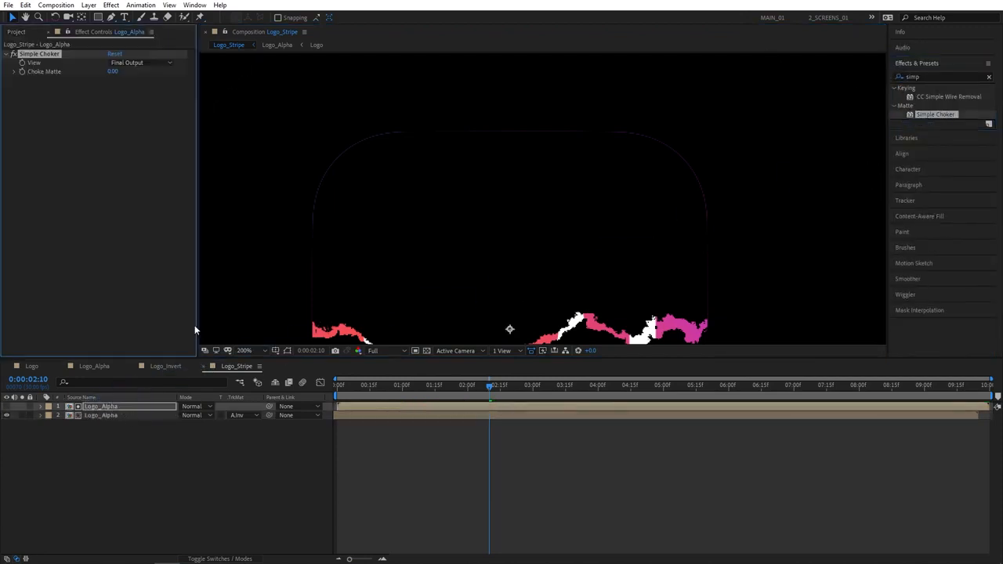
left_click(115, 71)
type("-2")
key("Return")
key("shift+/")
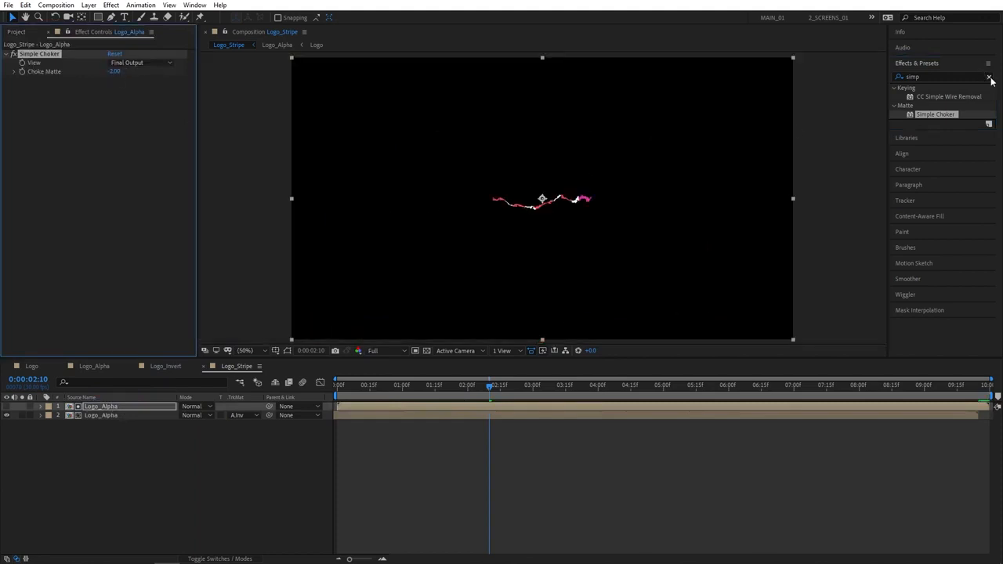
left_click(112, 373)
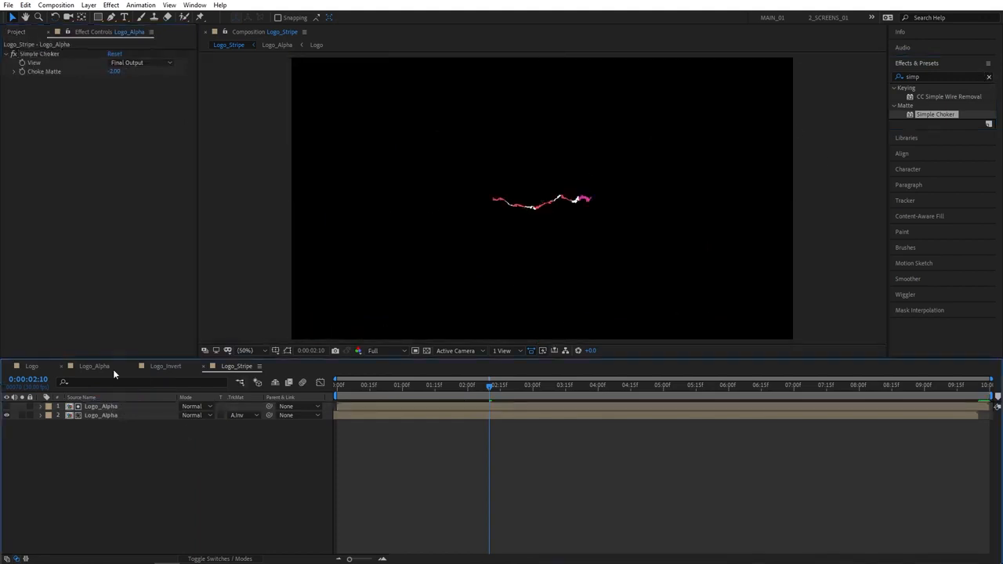
left_click(21, 33)
Create an Emitter comp with Turbulent_Shape layered above Logo_Stripe
left_click(89, 254)
left_click(33, 351)
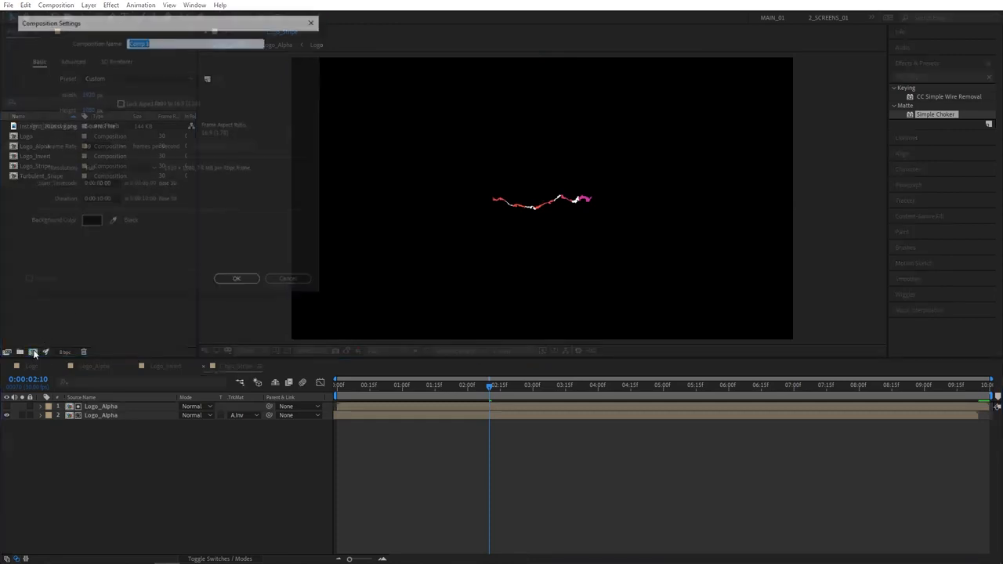
type("Emitter")
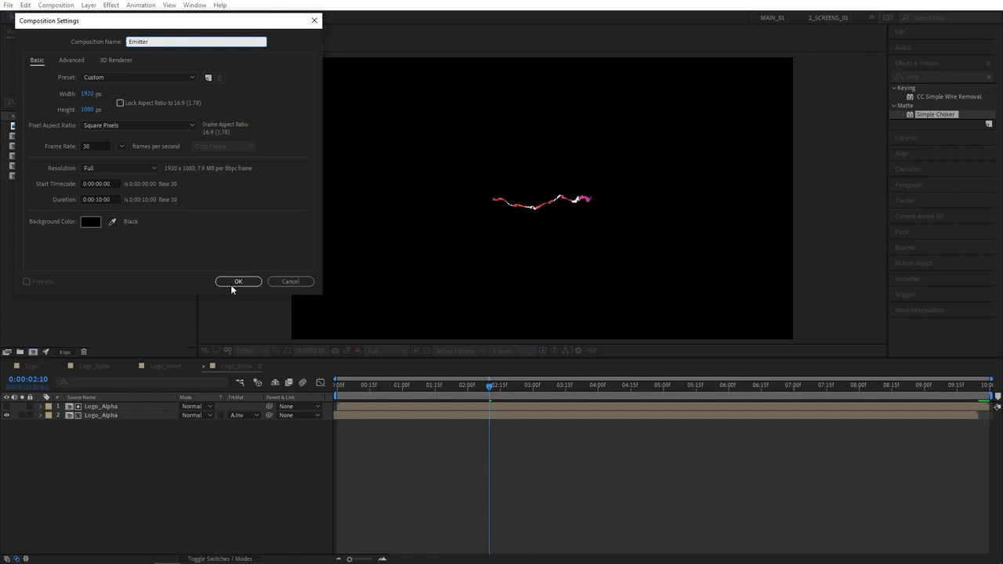
left_click(234, 284)
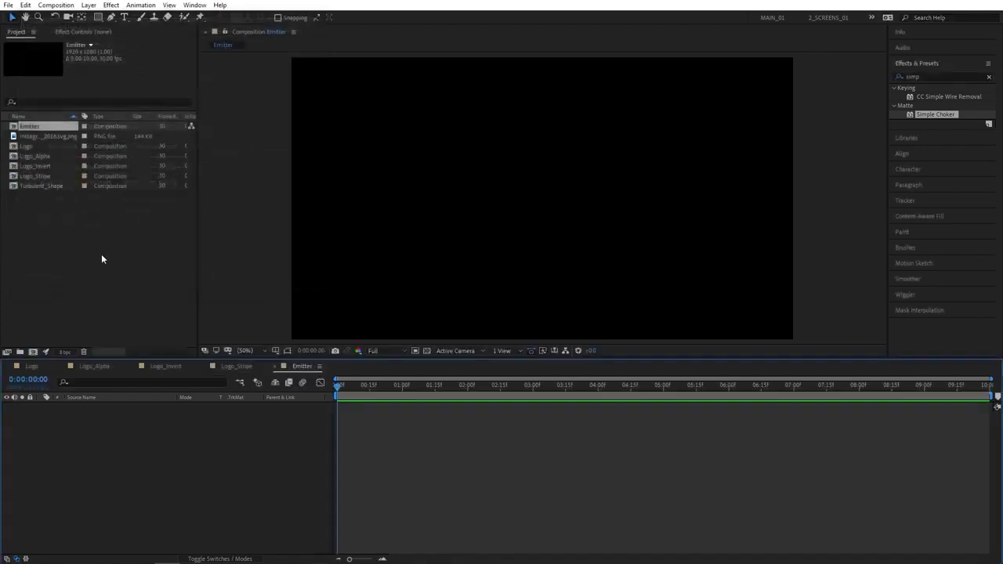
left_click(35, 178)
left_click_drag(35, 179, 100, 450)
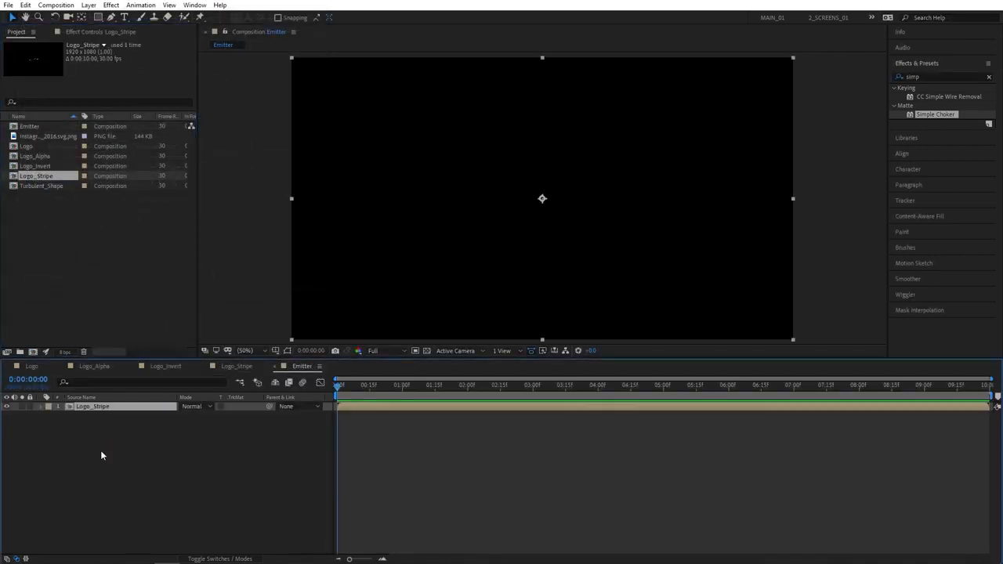
left_click_drag(37, 186, 114, 414)
Set Logo_Stripe's track matte to Alpha Inverted Matte from Turbulent_Shape and preview it
left_click(238, 416)
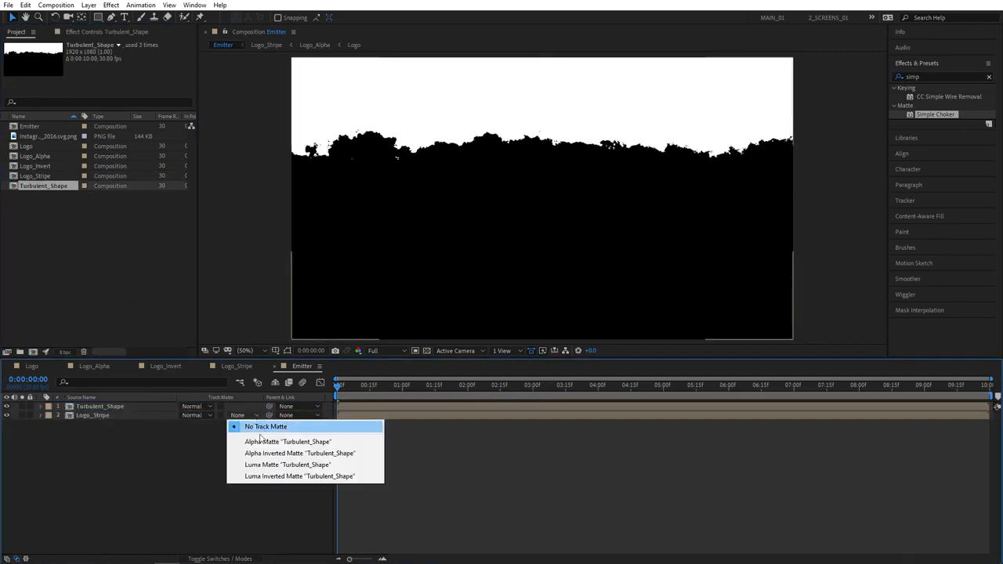
left_click(274, 452)
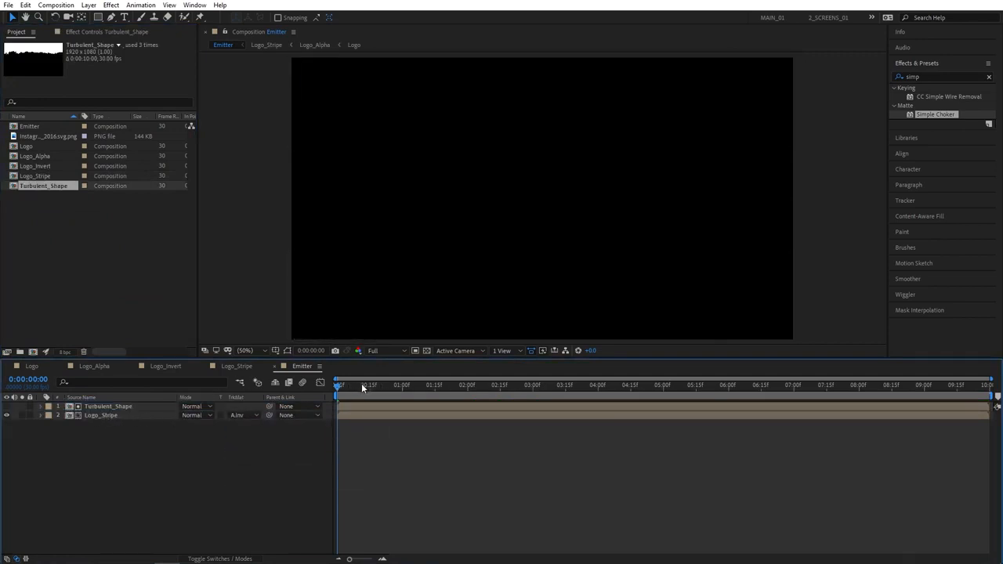
left_click_drag(362, 387, 470, 388)
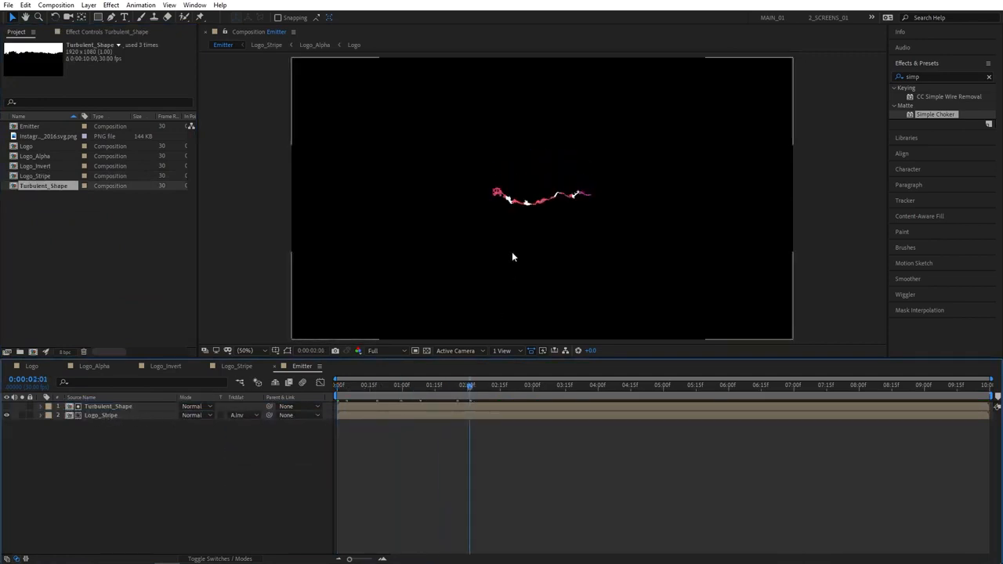
key("space")
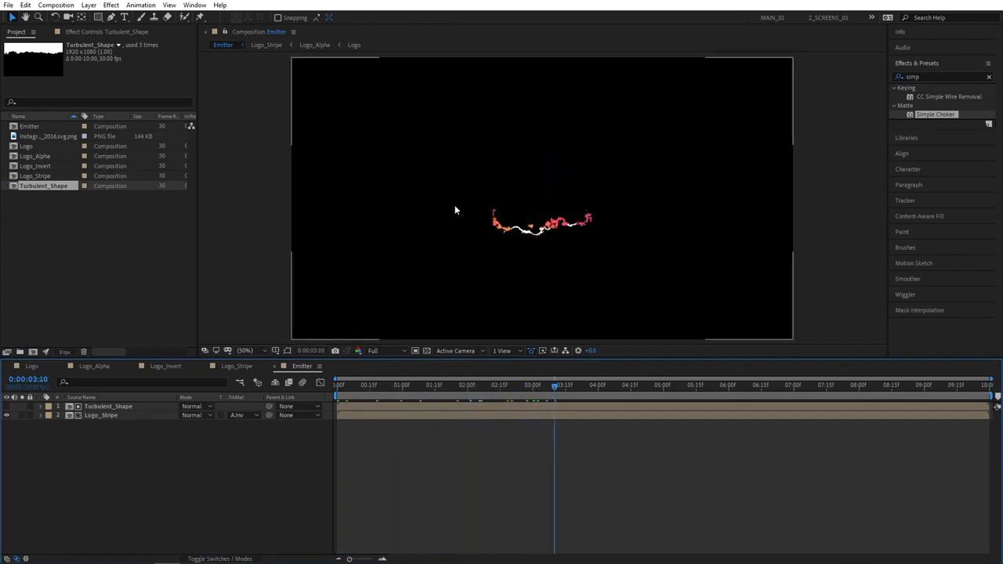
mouse_move(554, 387)
left_mouse_down()
mouse_move(622, 387)
mouse_move(544, 387)
left_mouse_up()
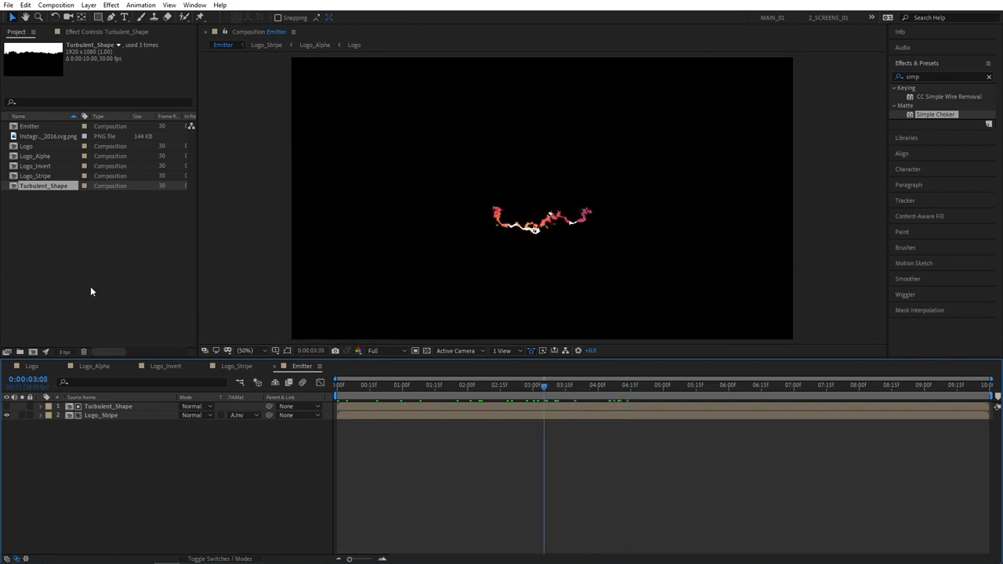
left_click(90, 286)
Create a Particles comp containing the Emitter comp as a 3D layer
left_click(35, 352)
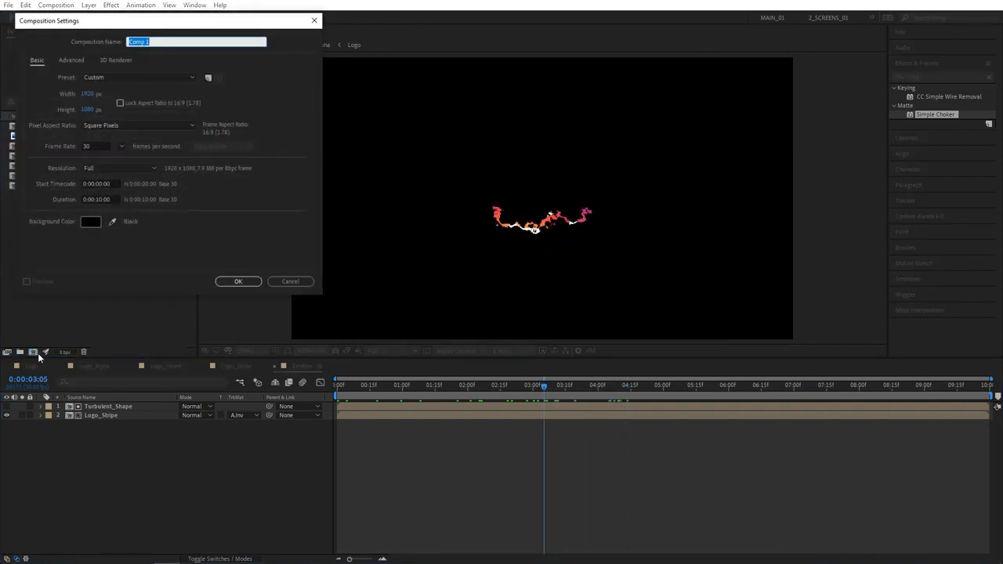
type("Particles")
key("Return")
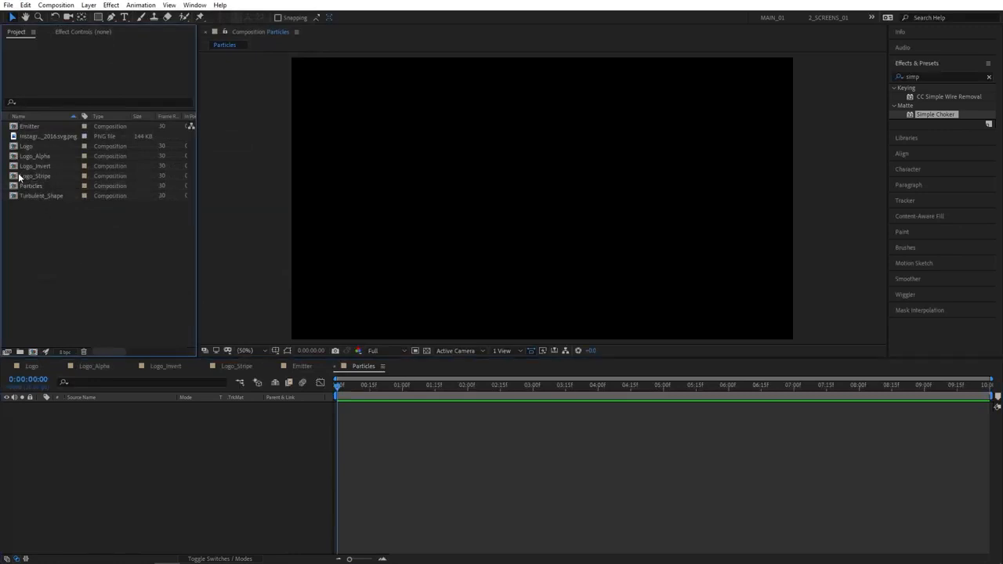
left_click_drag(29, 126, 79, 435)
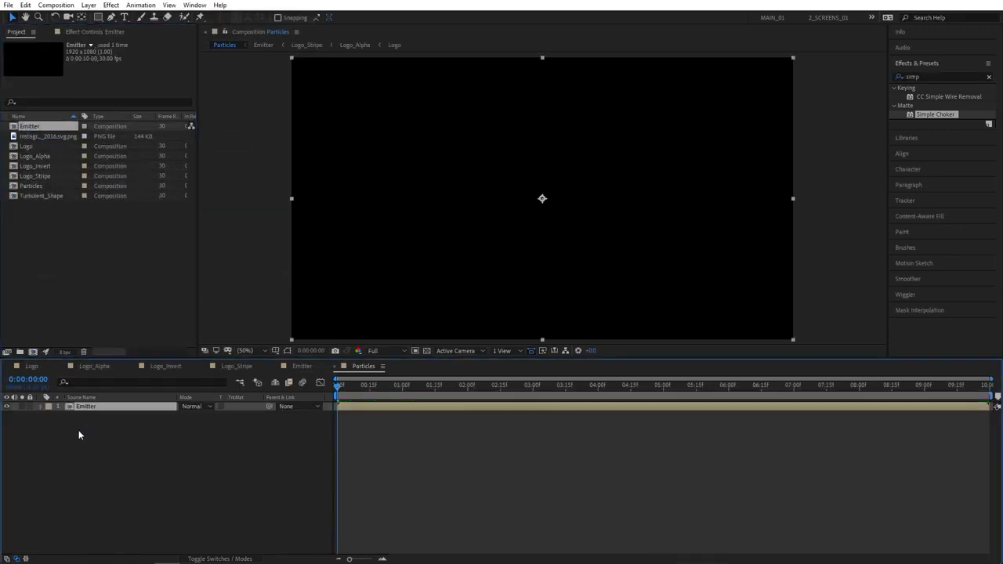
left_click(226, 558)
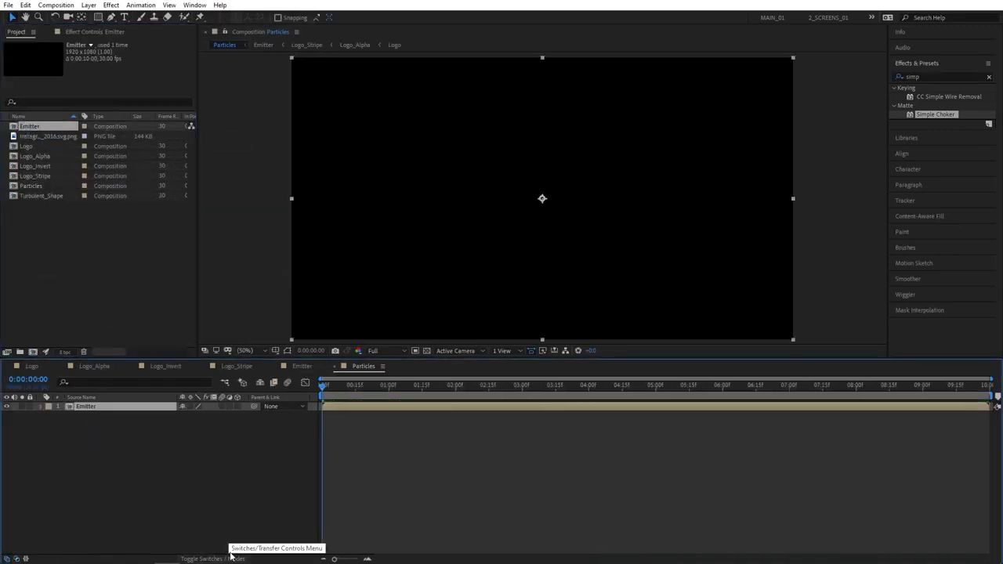
left_click(238, 407)
Add a new 1920×1080 solid layer named Particles
right_click(99, 450)
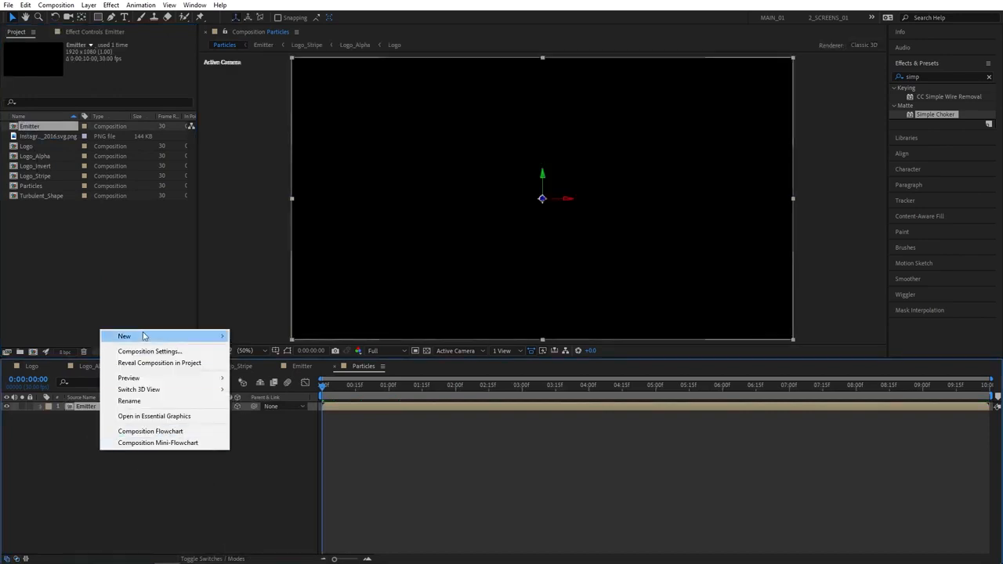
mouse_move(144, 336)
left_click(256, 364)
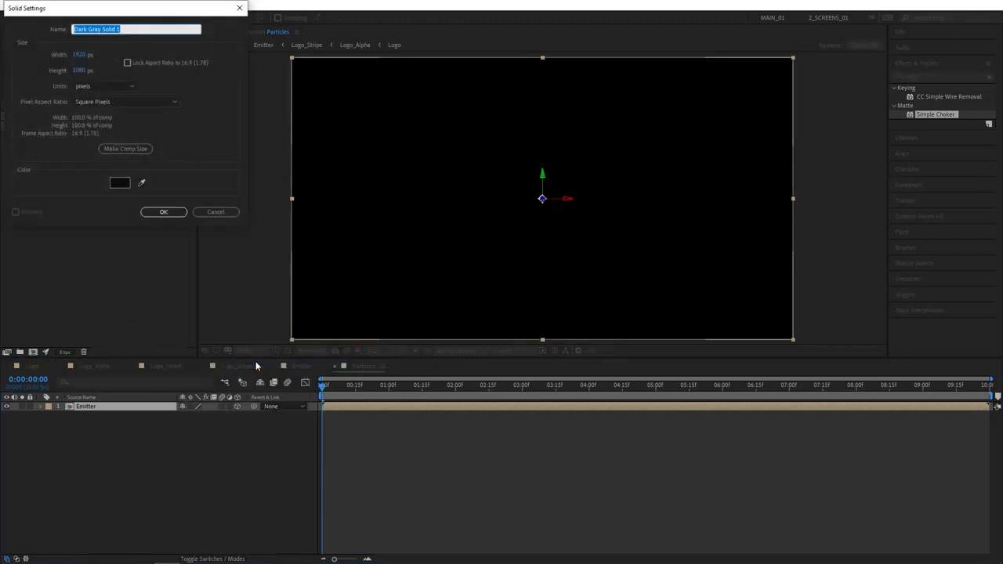
type("Particles")
key("Return")
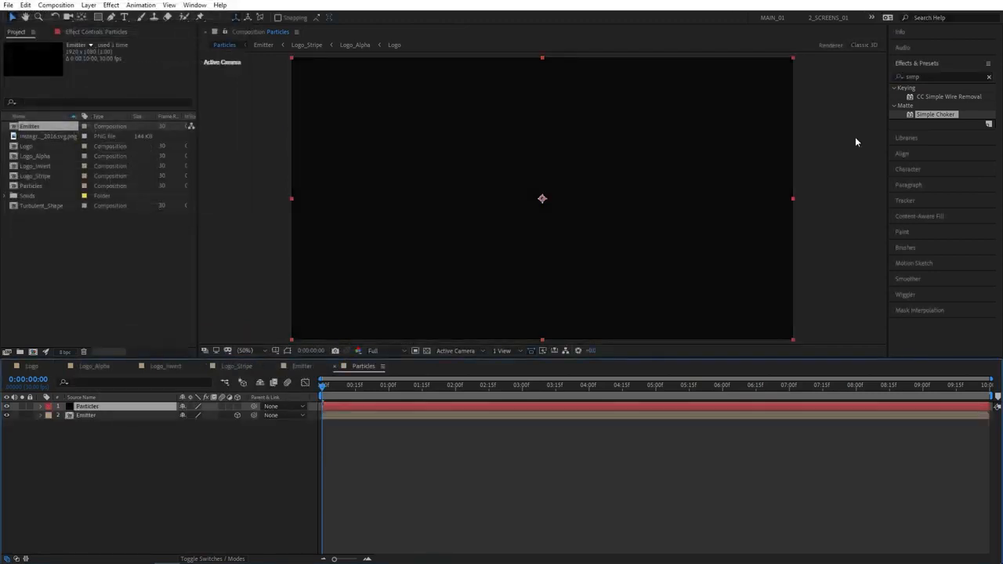
Apply Trapcode Particular to the Particles layer
left_click(921, 76)
type("particu")
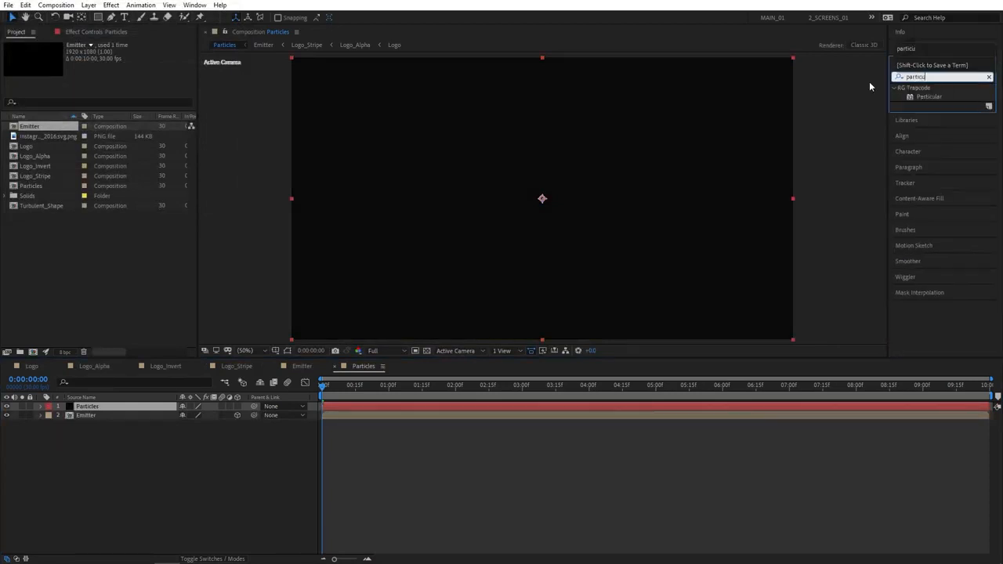
left_click_drag(931, 98, 117, 408)
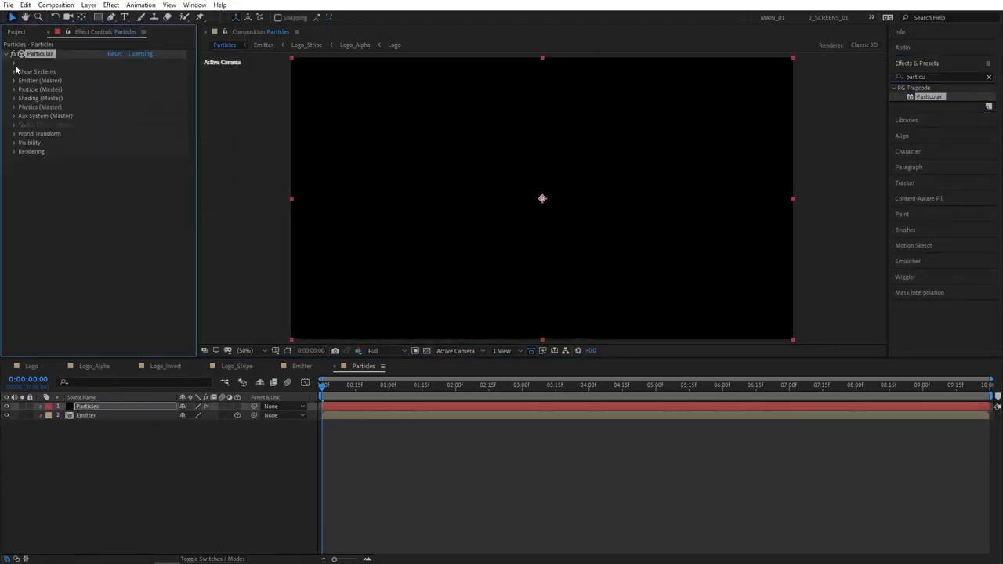
Set Particular's emitter type to Layer using the Emitter layer as source, then preview
left_click(13, 80)
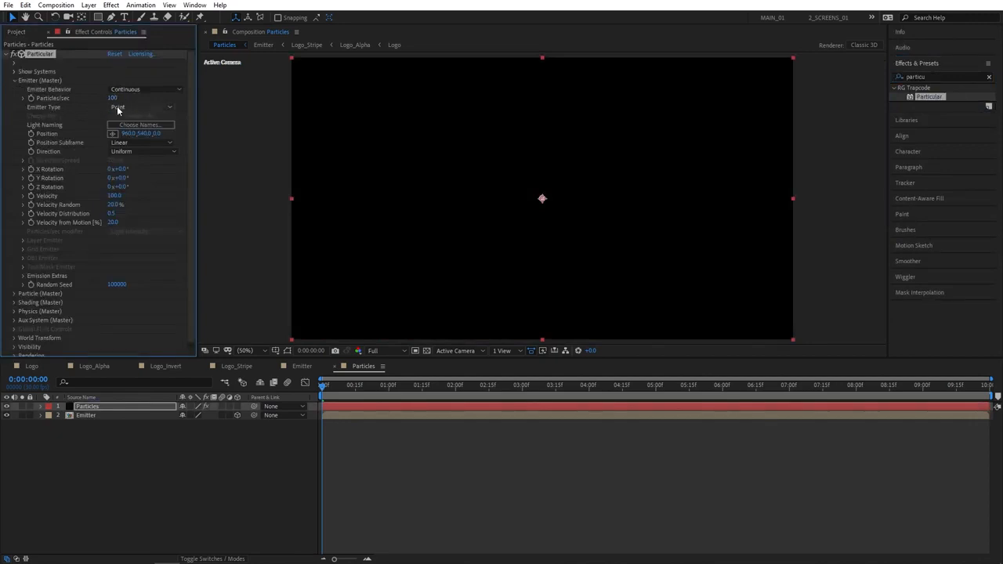
left_click(117, 107)
left_click(148, 177)
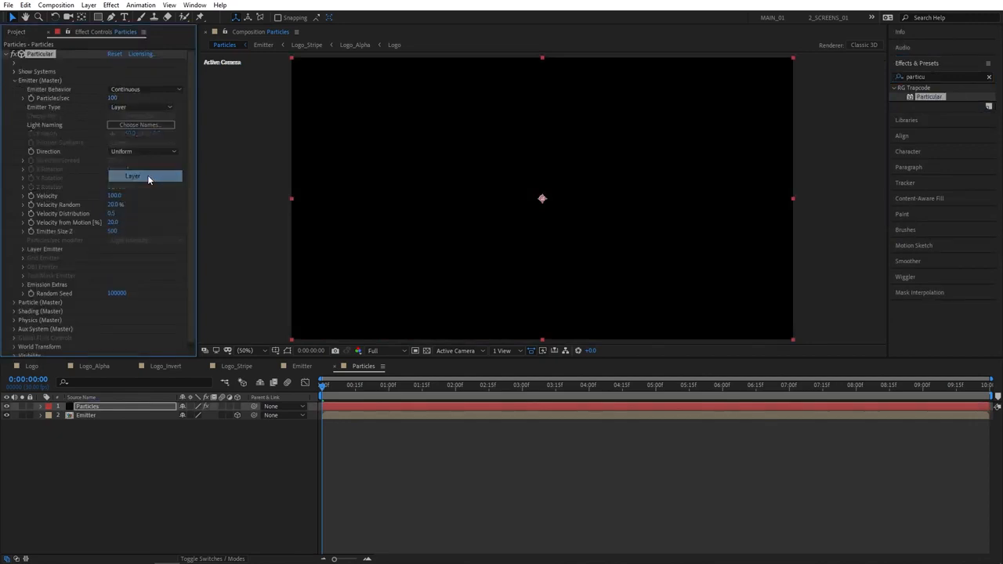
left_click(23, 249)
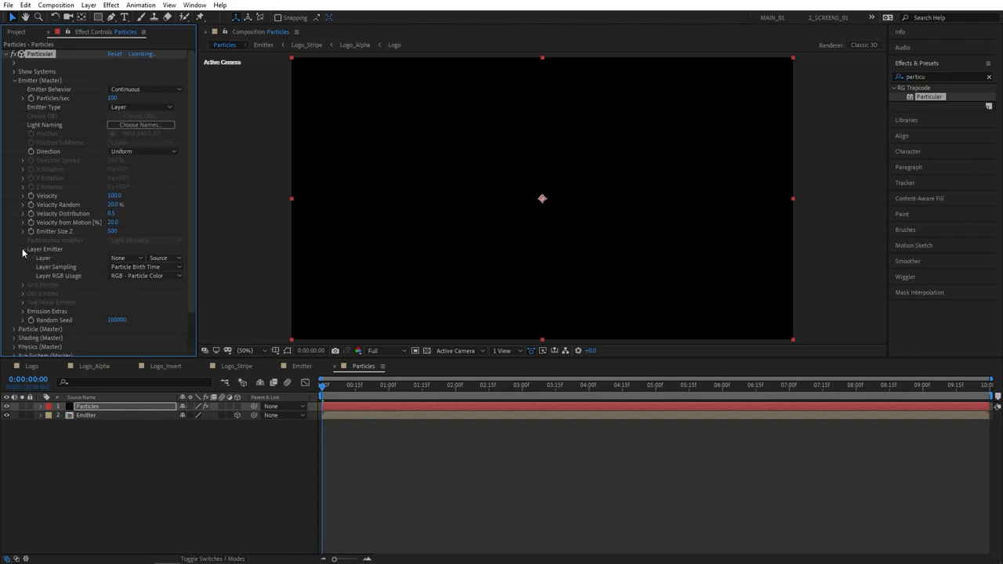
left_click(123, 260)
left_click(145, 295)
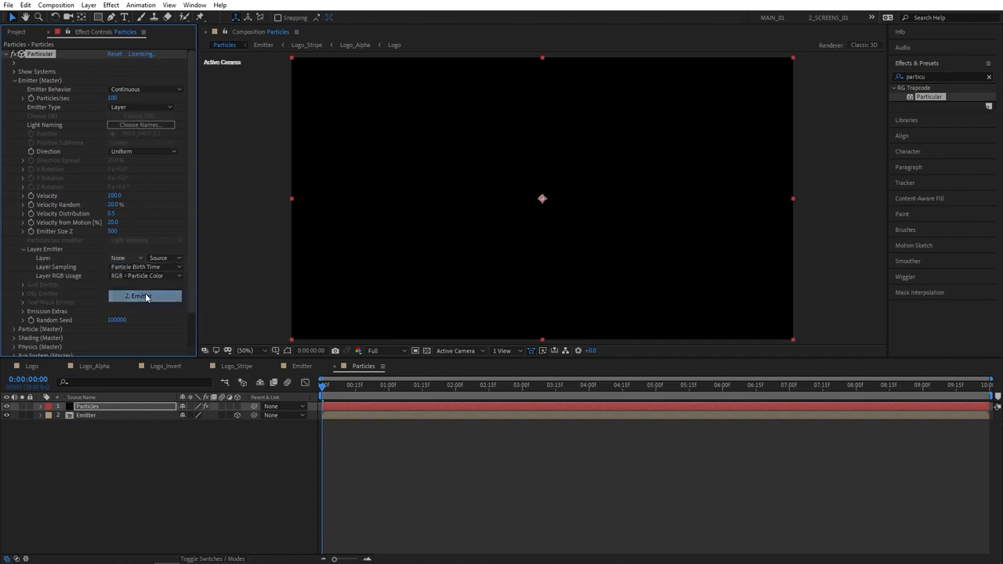
left_click(24, 249)
key("space")
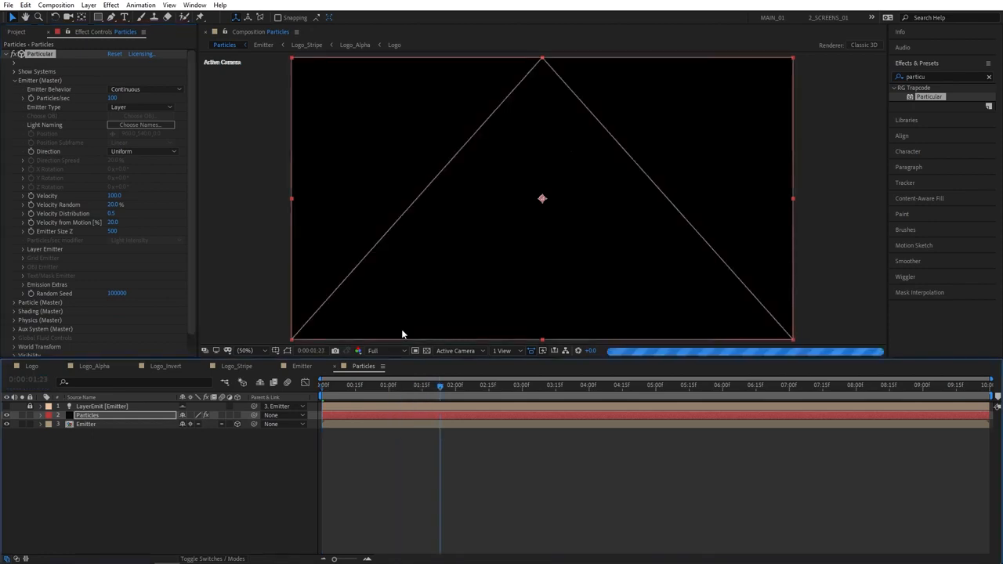
Set the emitter to 500000 particles/sec, Emitter Size Z 0 and Velocity 25
left_click(112, 99)
type("5")
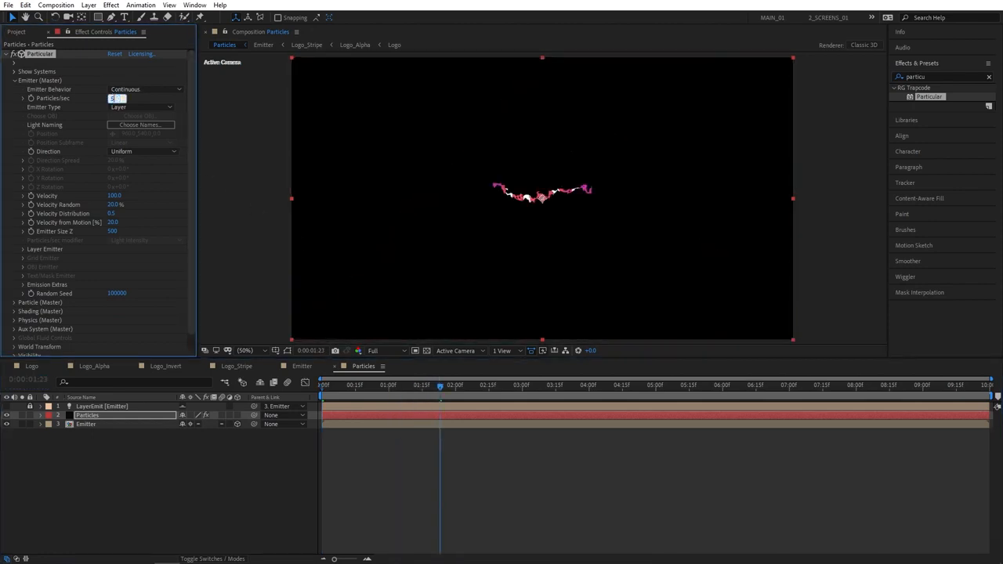
type("00000")
key("Return")
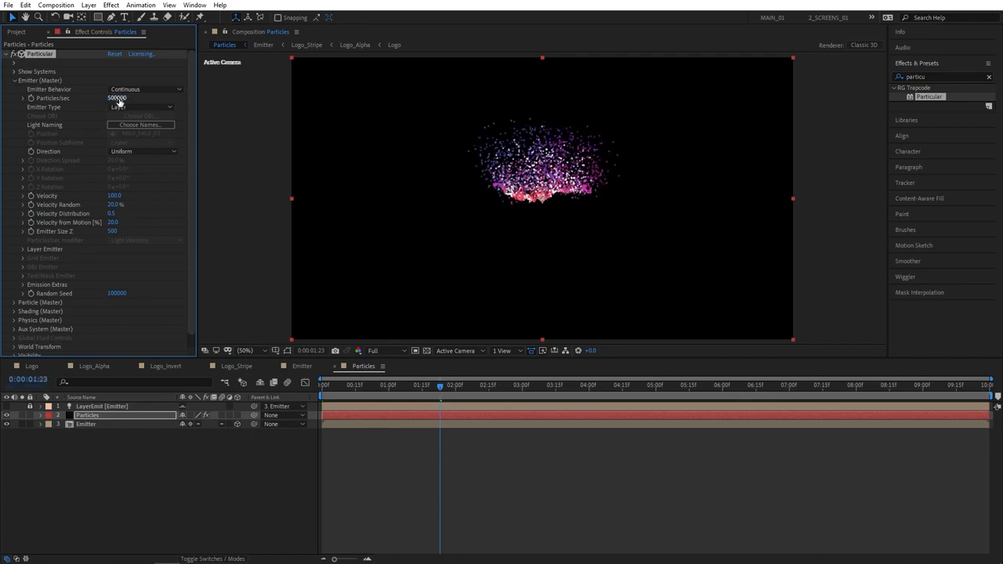
left_click(111, 232)
type("0")
key("Return")
left_click(114, 195)
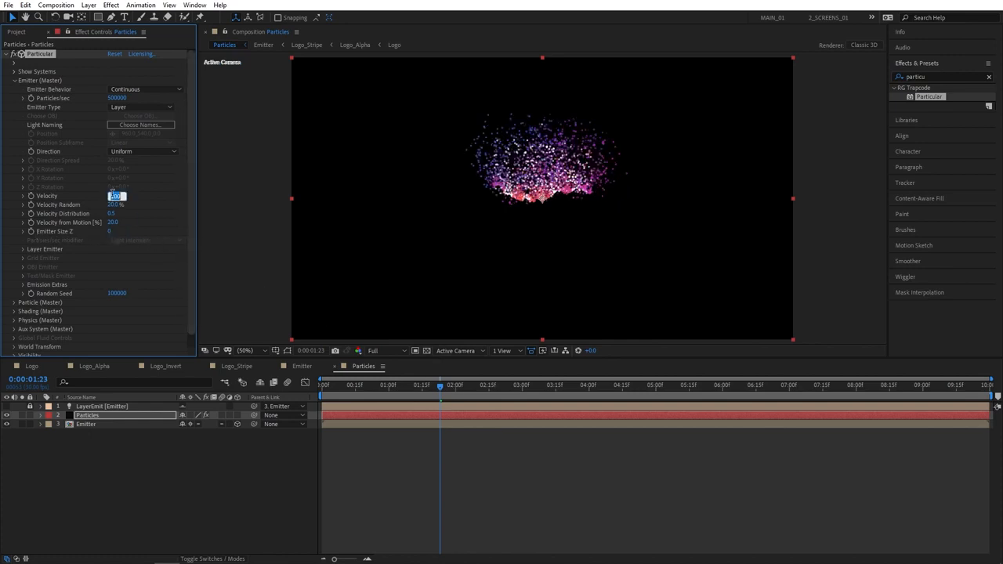
type("25")
key("Return")
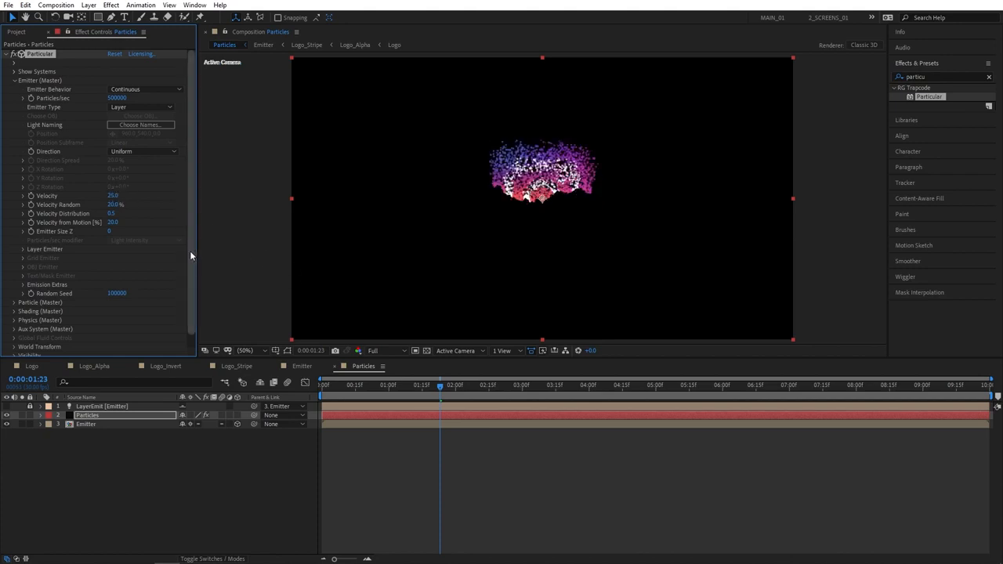
Give particles Life 2 seconds, Sphere Feather 0, Size 6 and Size Random 100%
scroll(189, 251, "down", 1)
left_click(13, 289)
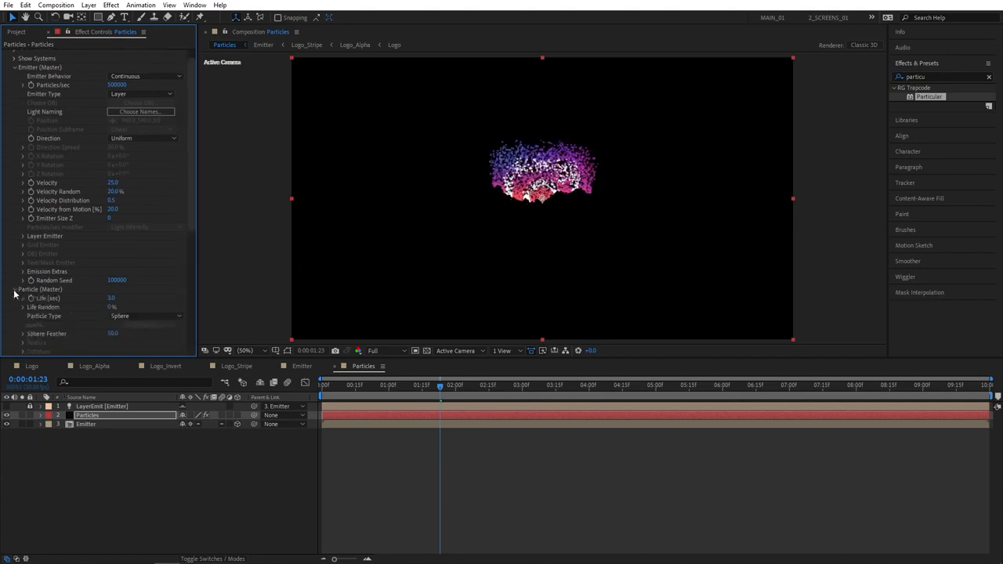
scroll(179, 258, "down", 5)
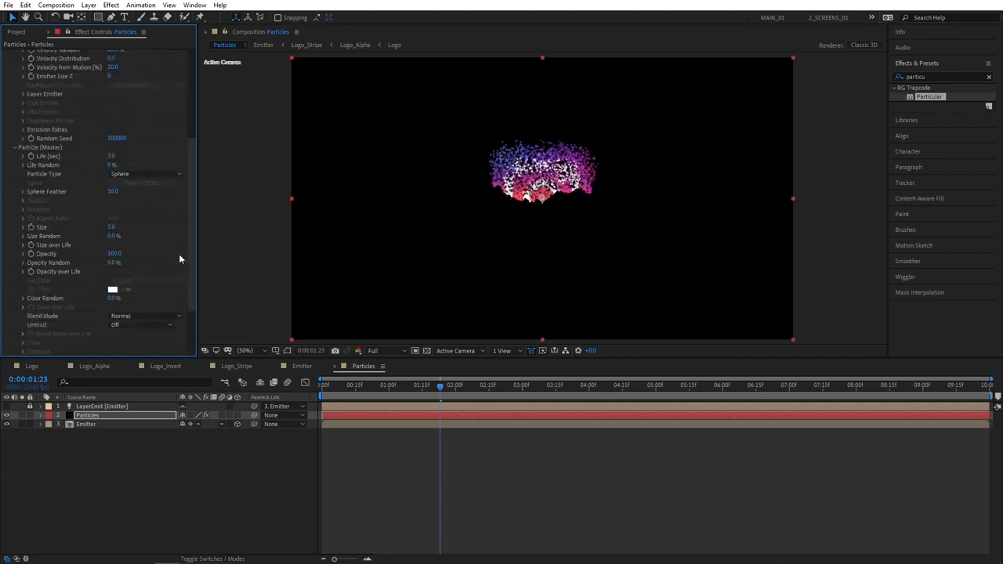
left_click(114, 156)
type("2")
key("Return")
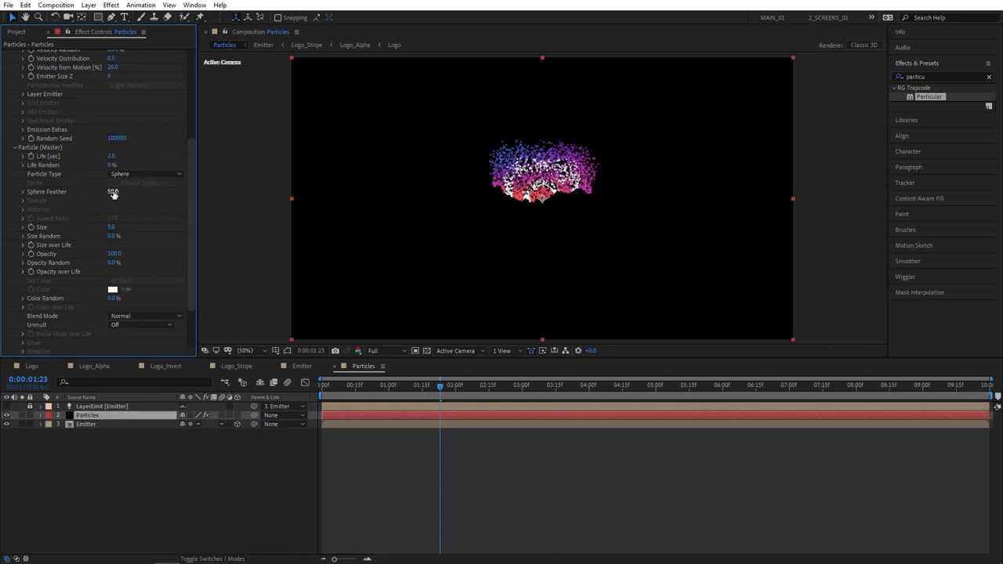
left_click_drag(112, 191, 6, 192)
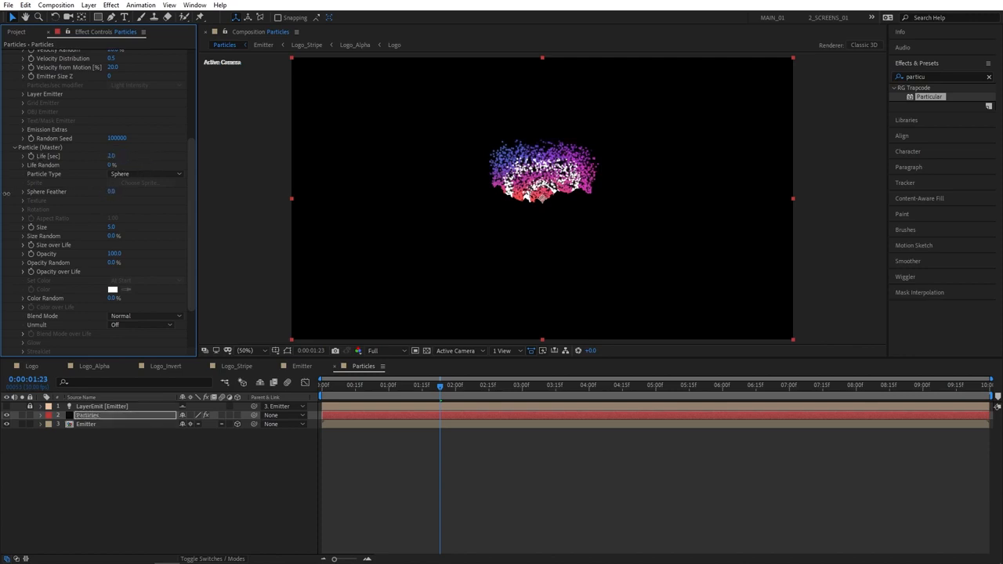
left_click(111, 227)
type("6")
key("Return")
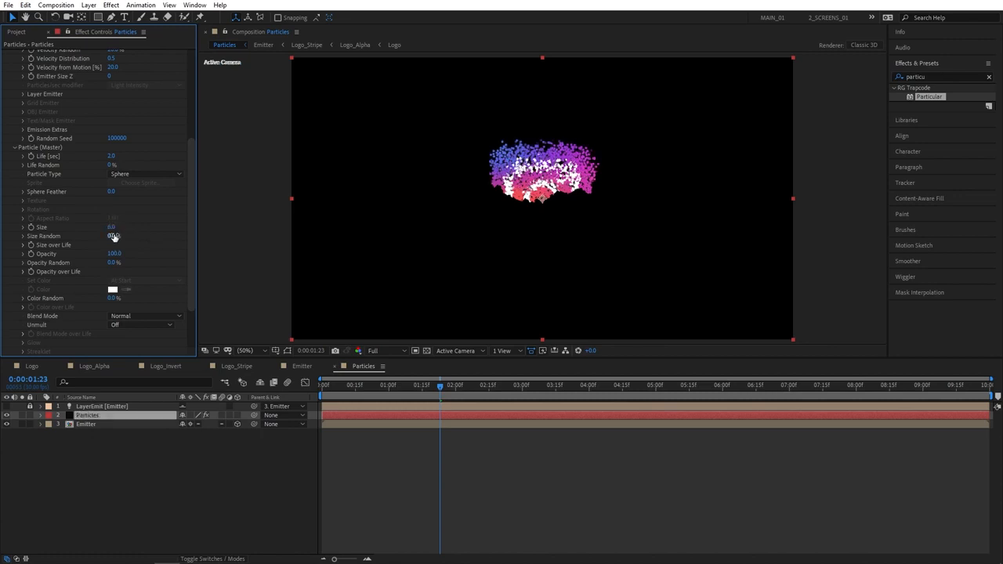
left_click_drag(114, 236, 294, 225)
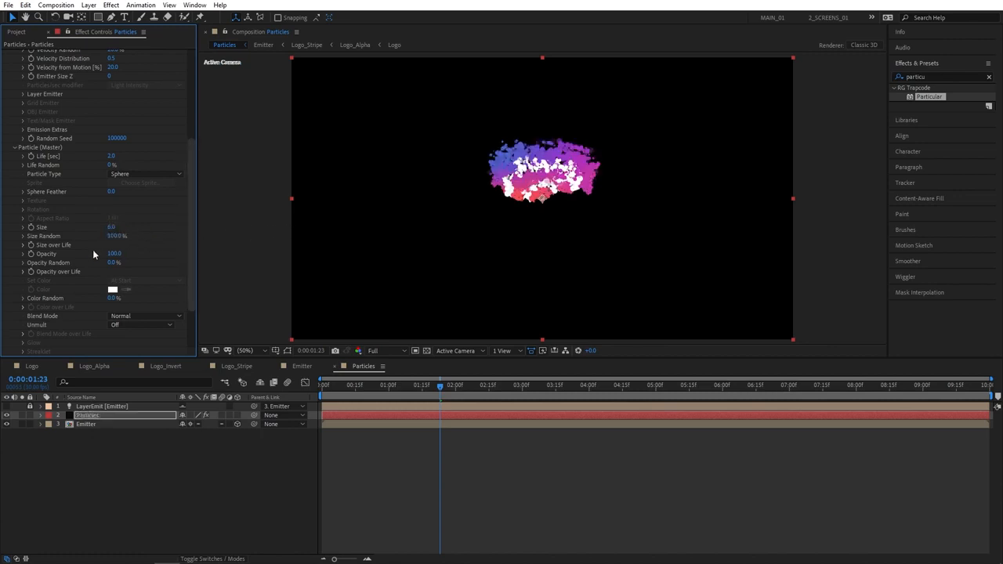
Apply the linear descending preset to the Size over Life curve
left_click(23, 245)
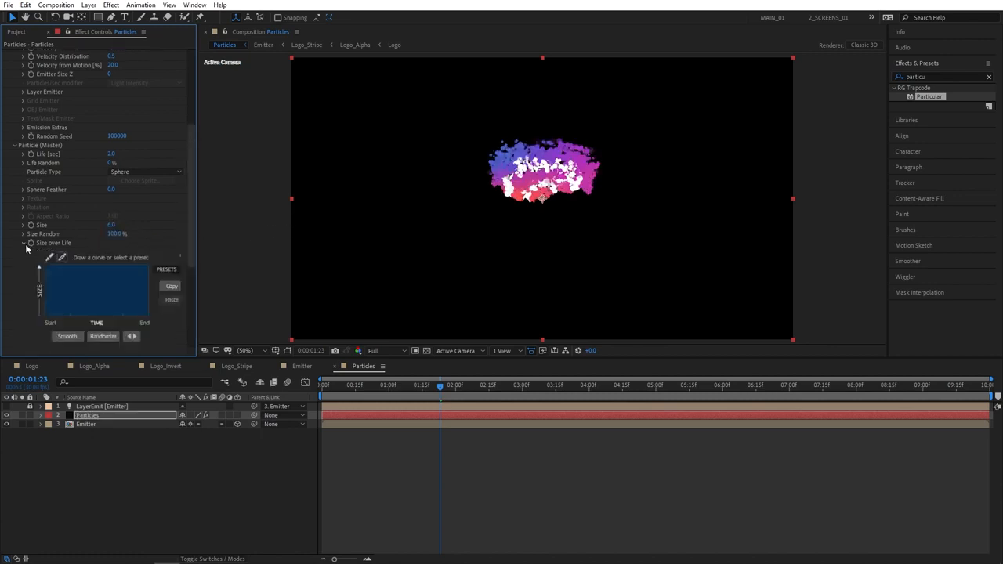
left_click(166, 269)
left_click_drag(197, 296, 207, 297)
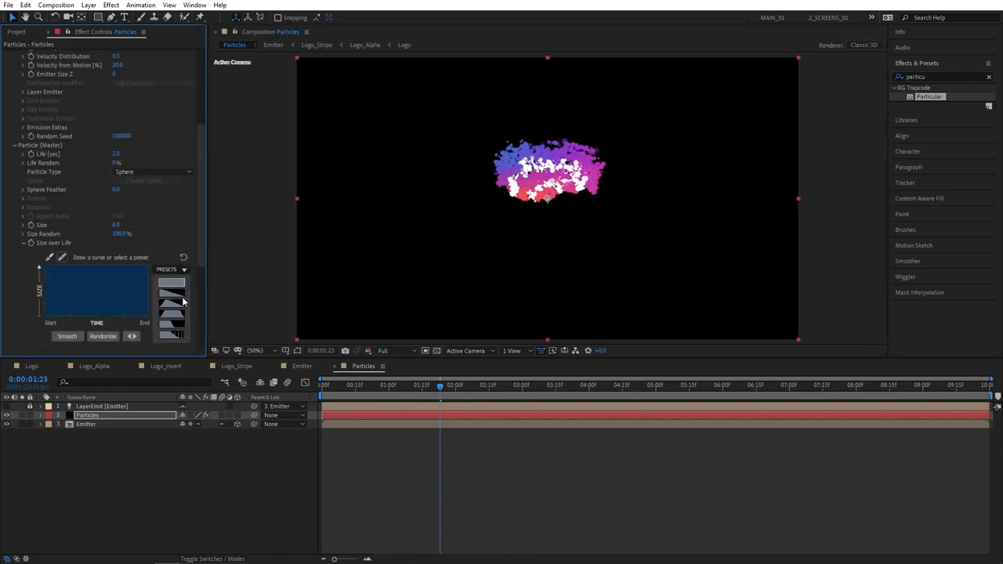
left_click(173, 294)
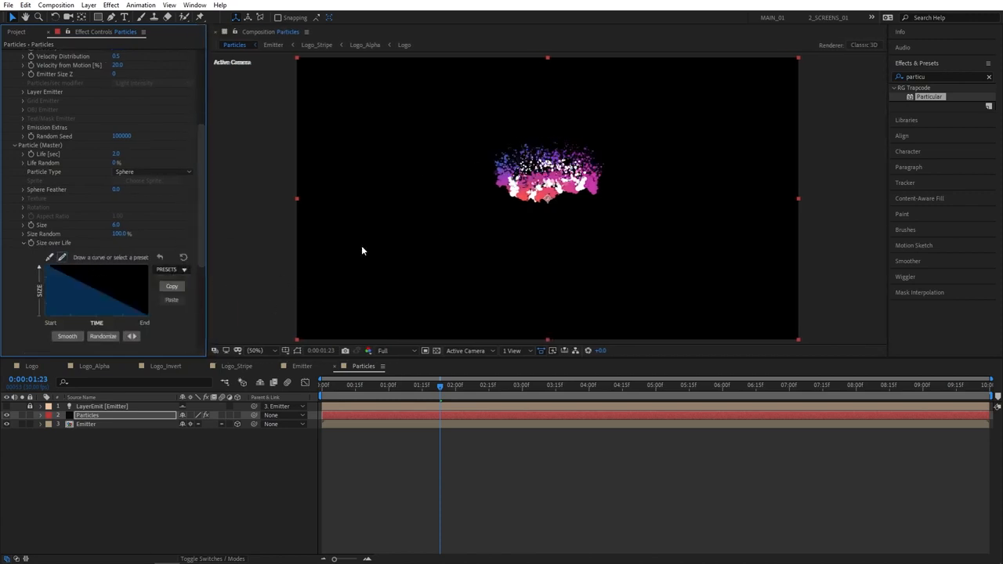
left_click(22, 245)
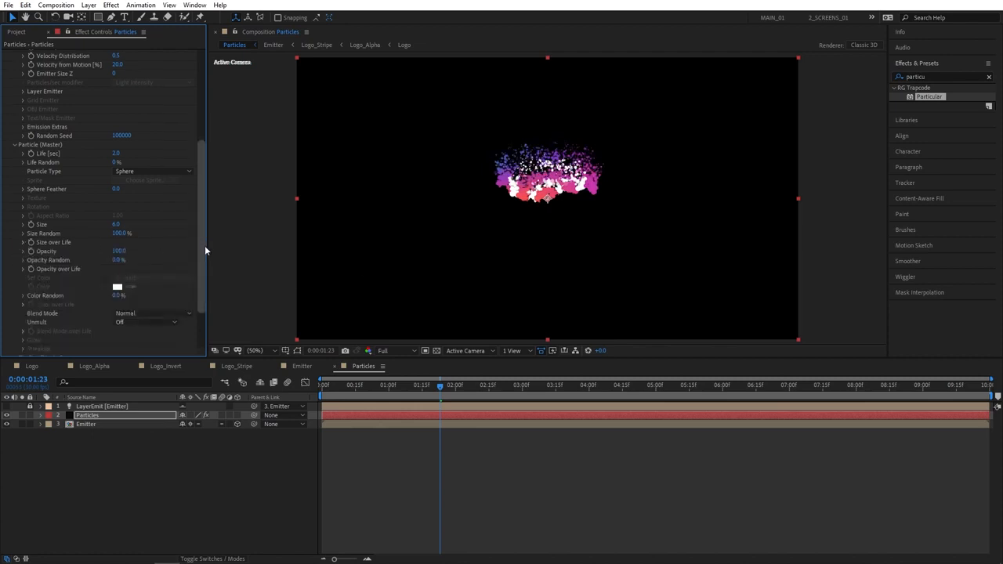
Turn on Shadowlet for Main and Shadowlet for Aux under Shading (Master)
left_click_drag(205, 245, 206, 285)
left_click(13, 299)
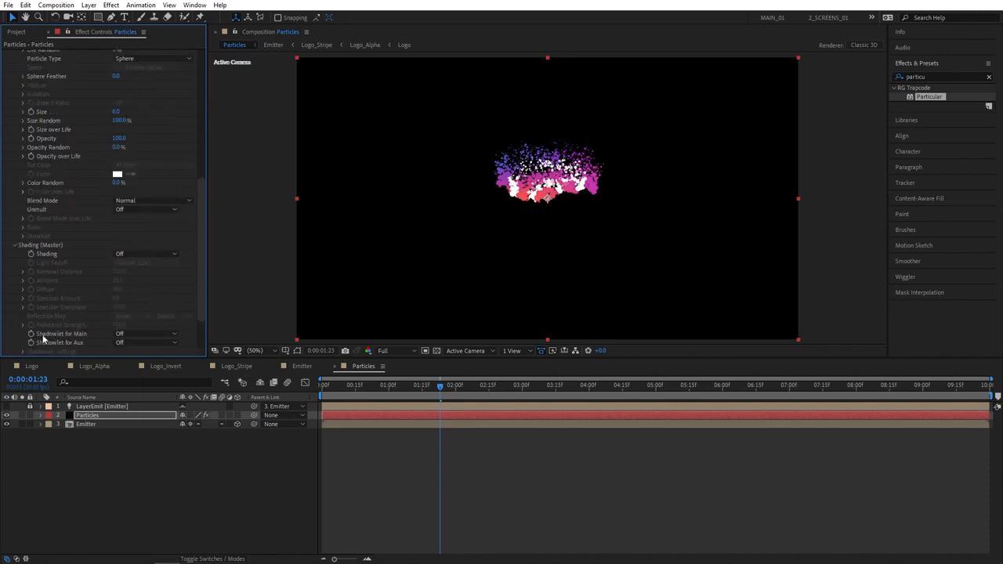
left_click(125, 334)
left_click(135, 354)
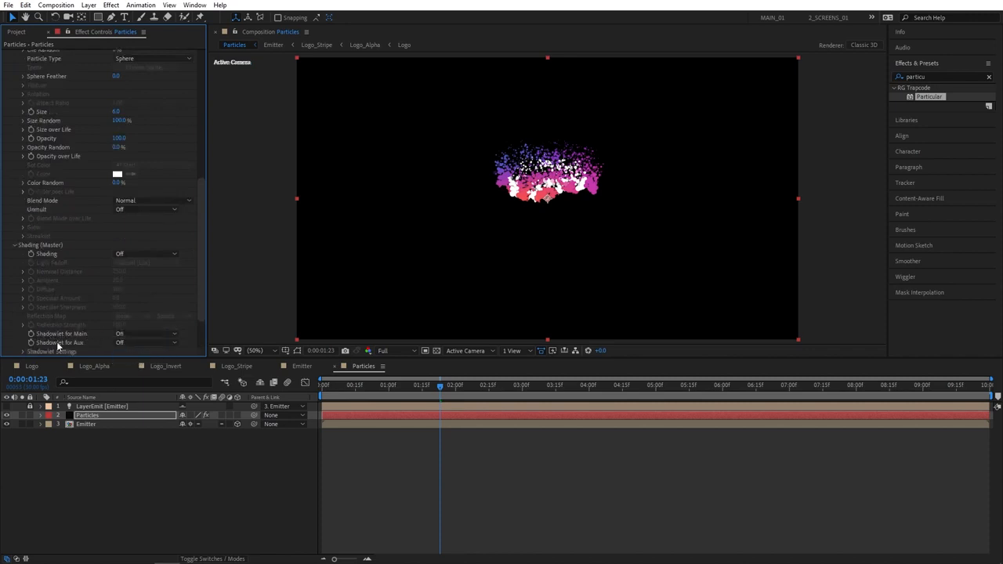
left_click(132, 343)
left_click(135, 362)
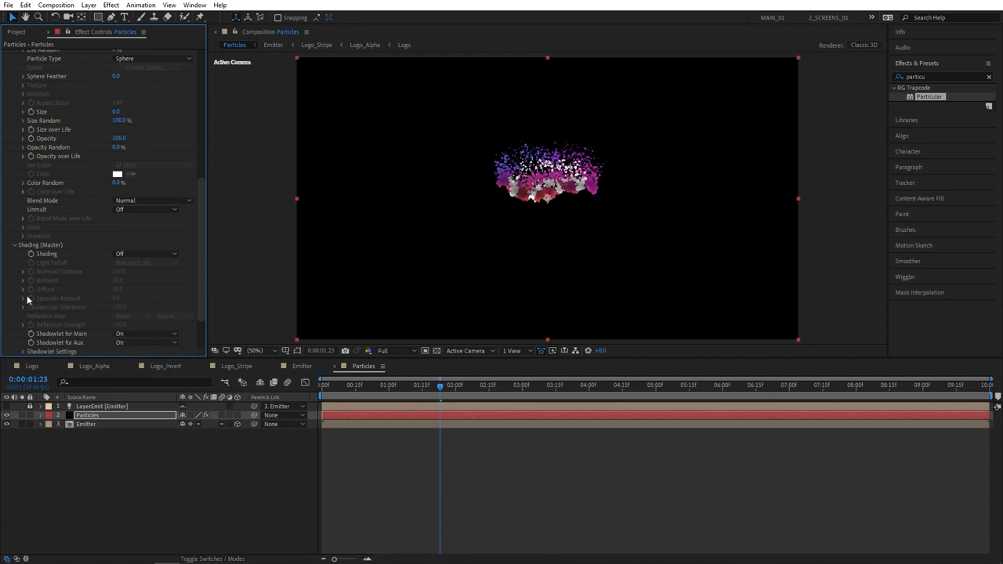
left_click(14, 245)
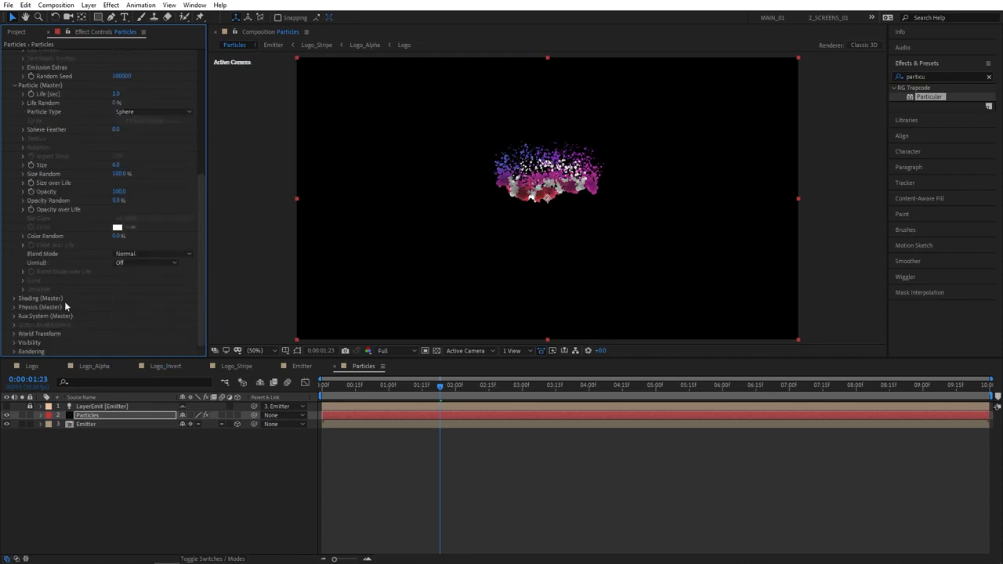
Set the Air Turbulence Field's Affect Position to 300 in Particular's Physics settings
left_click(14, 308)
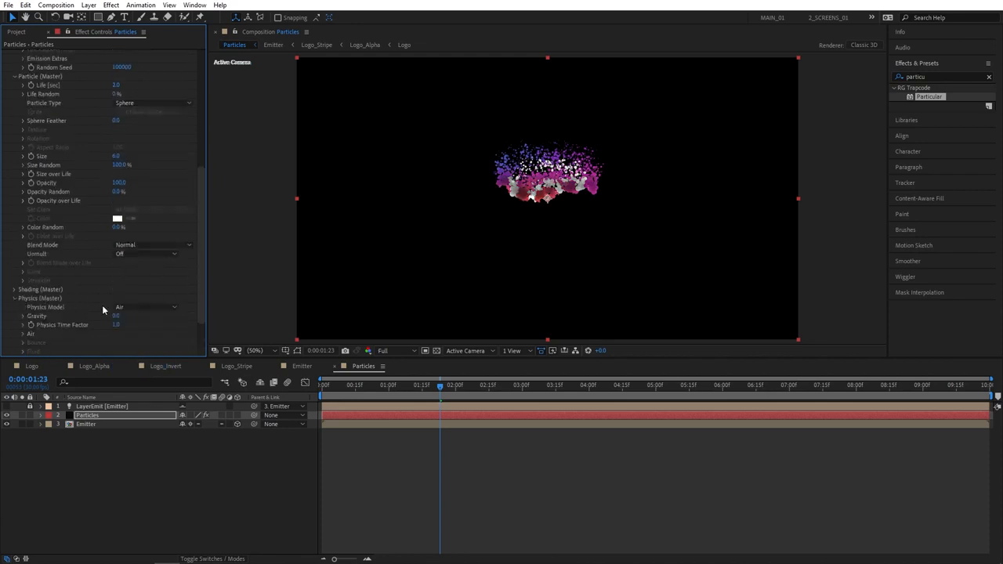
left_click(22, 334)
scroll(44, 290, "down", 3)
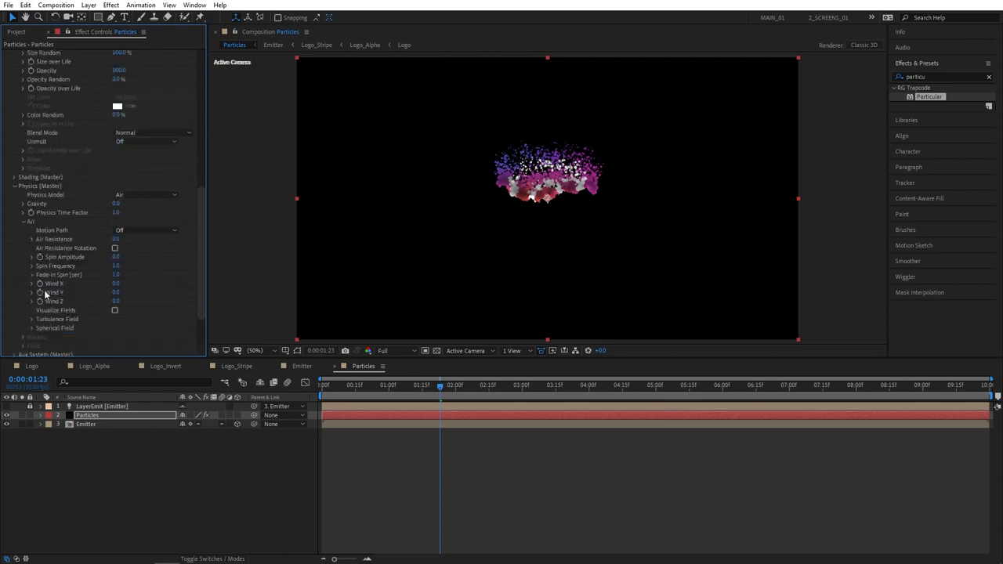
left_click(32, 297)
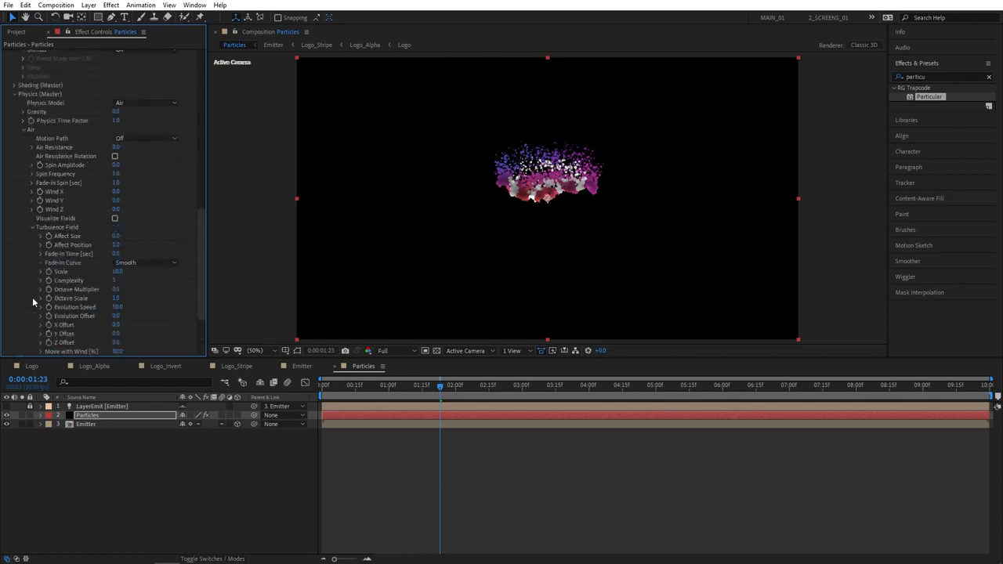
left_click(117, 245)
type("300")
key("Return")
left_click_drag(199, 272, 200, 282)
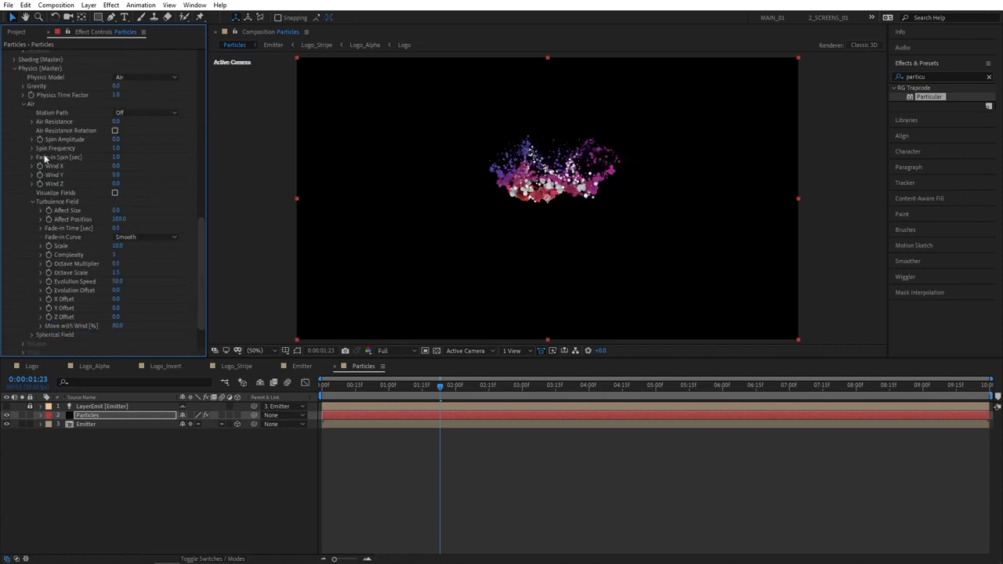
Turn on Particular's Motion Blur in Rendering and preview the result
left_click(14, 69)
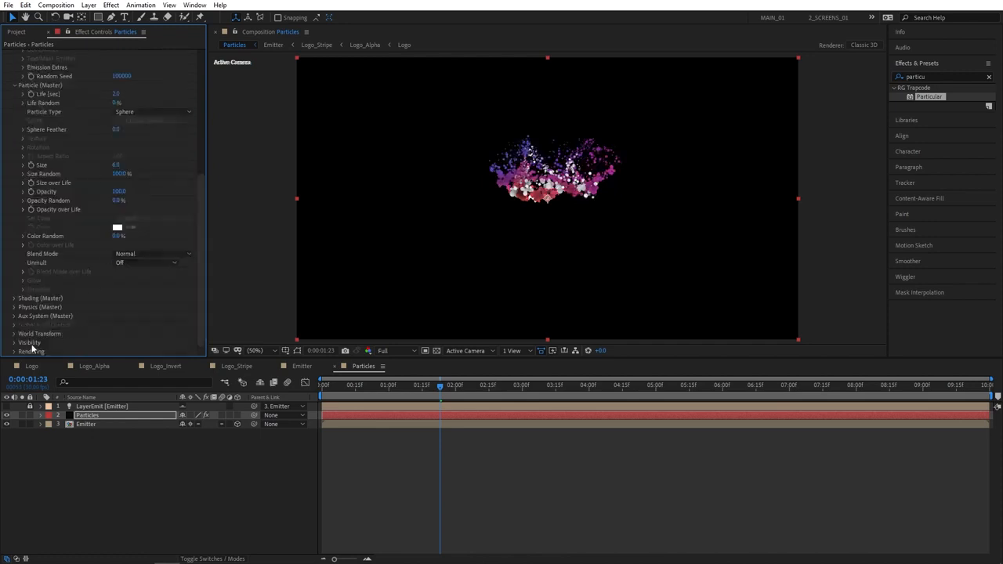
left_click(14, 351)
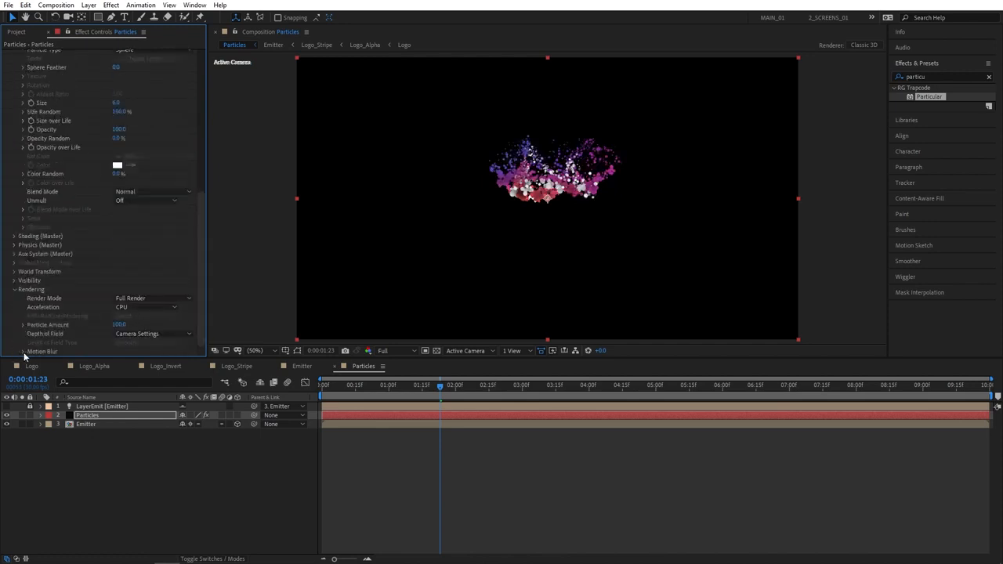
left_click(24, 351)
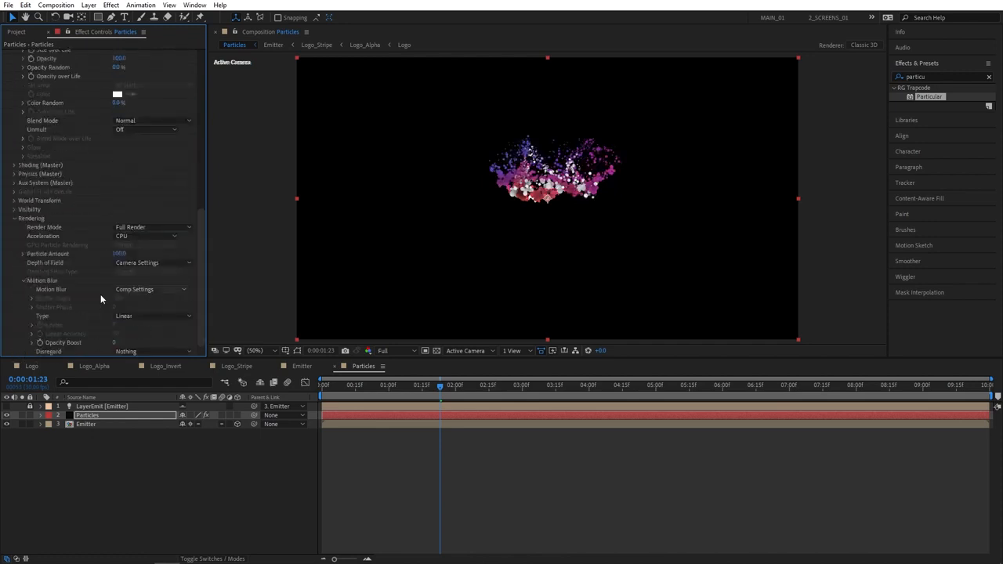
left_click(135, 289)
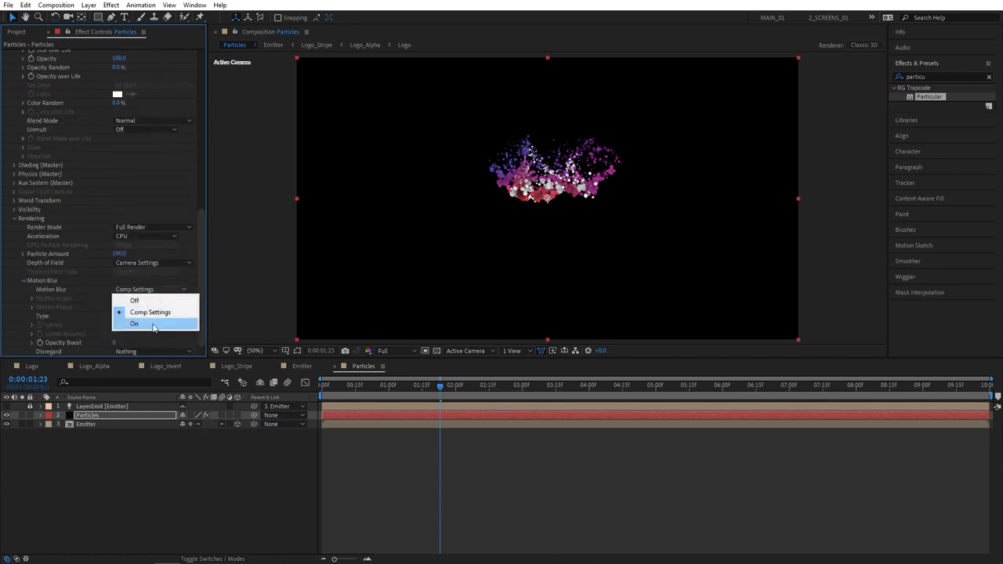
left_click(153, 324)
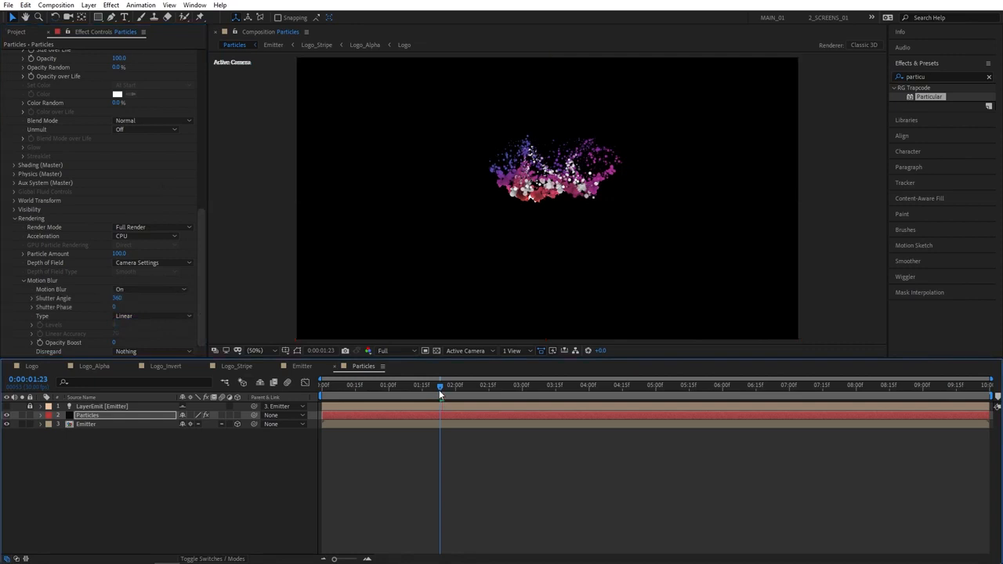
key("space")
key("space")
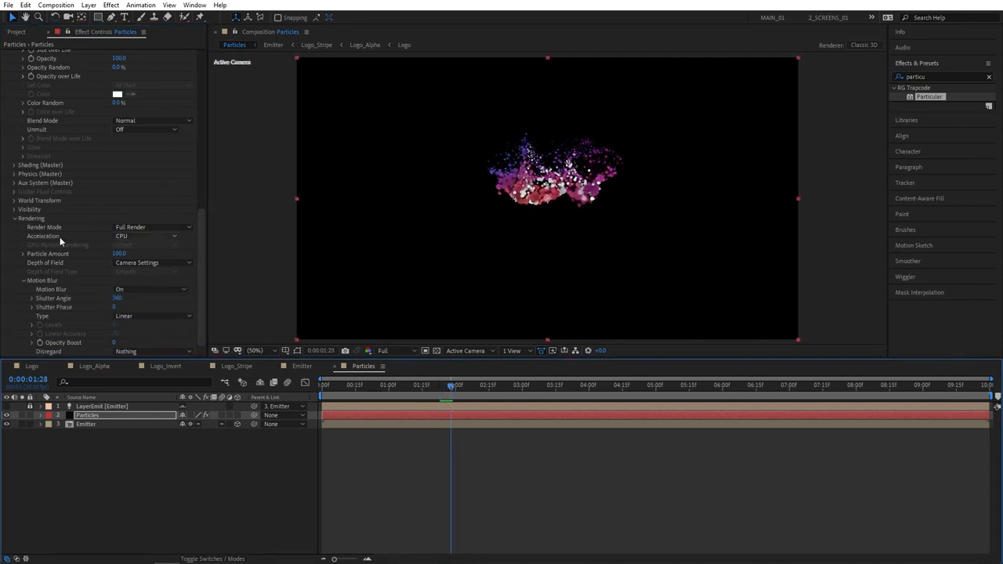
Switch rendering Acceleration to GPU and preview from 01:05, stopping at 02:11
left_click(137, 237)
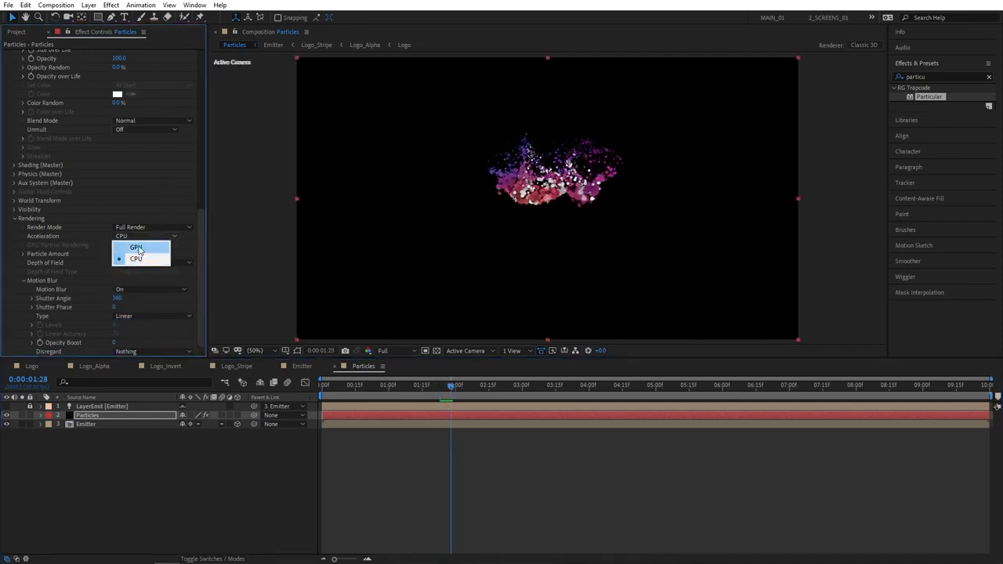
left_click(137, 248)
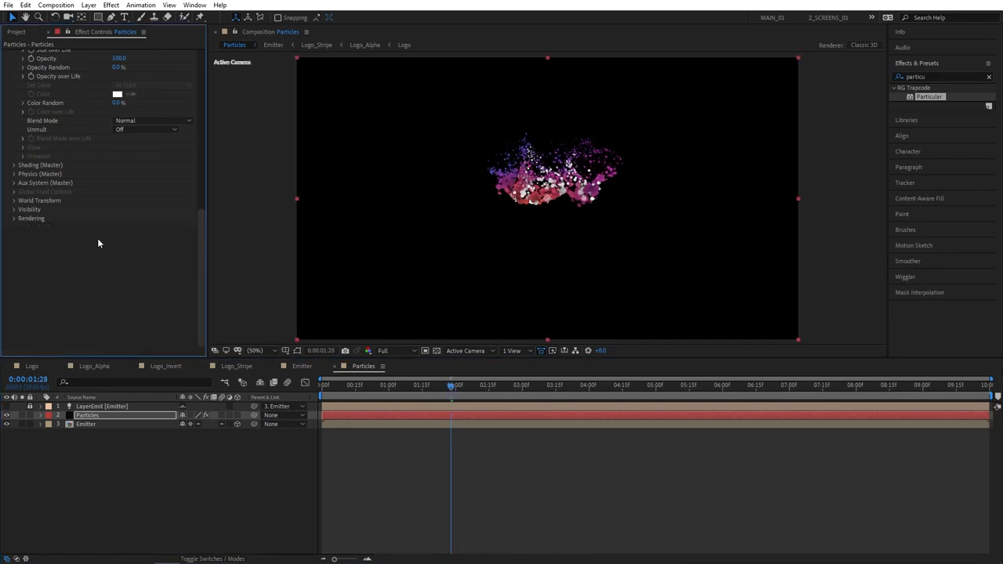
scroll(98, 244, "up", 4)
left_click_drag(451, 385, 400, 384)
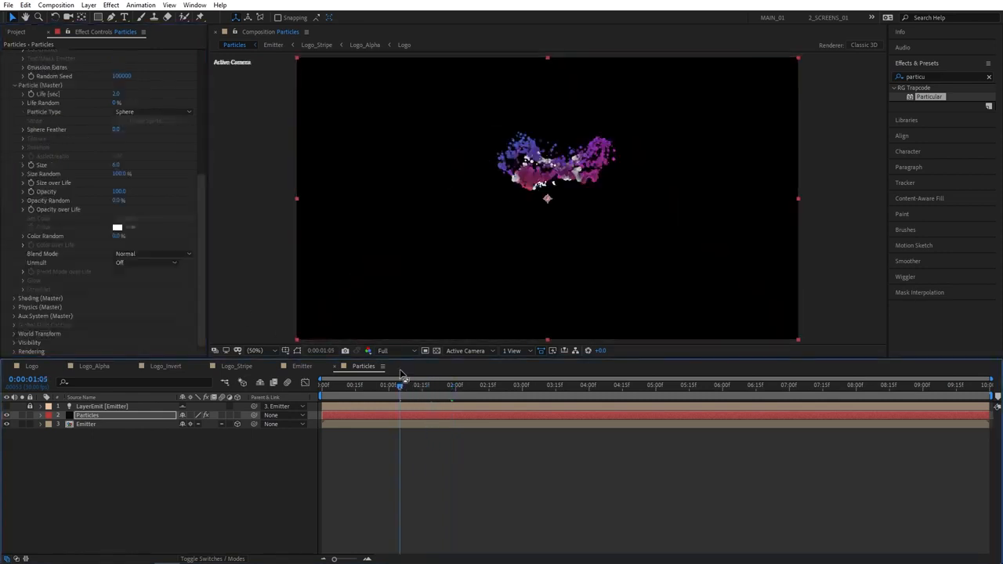
key("space")
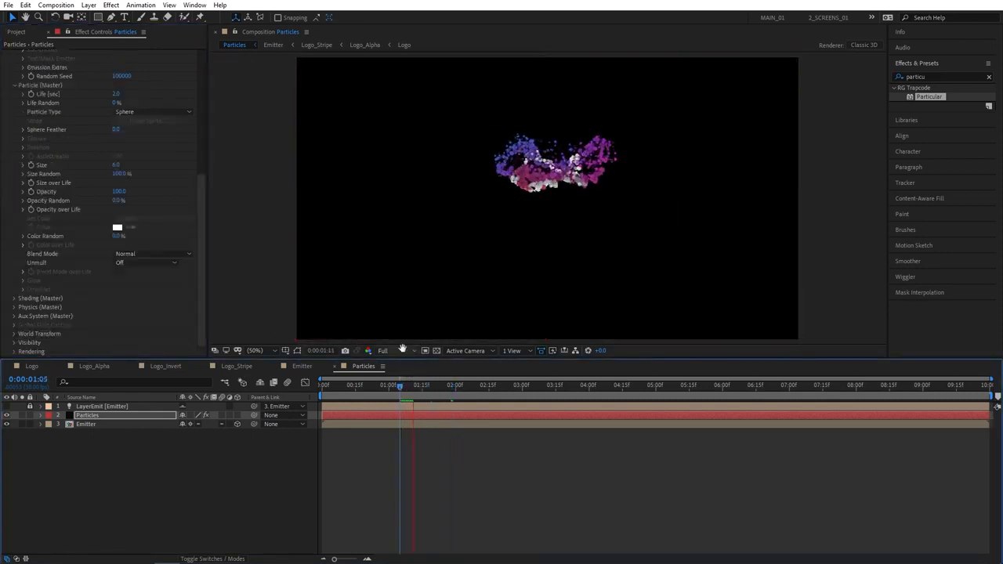
key("space")
left_click_drag(416, 388, 480, 389)
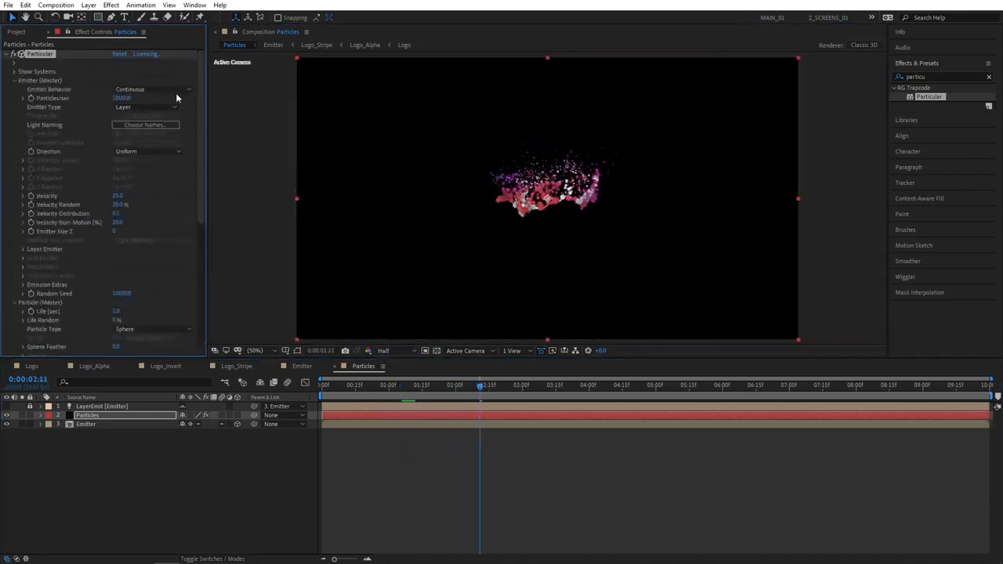
left_click(6, 55)
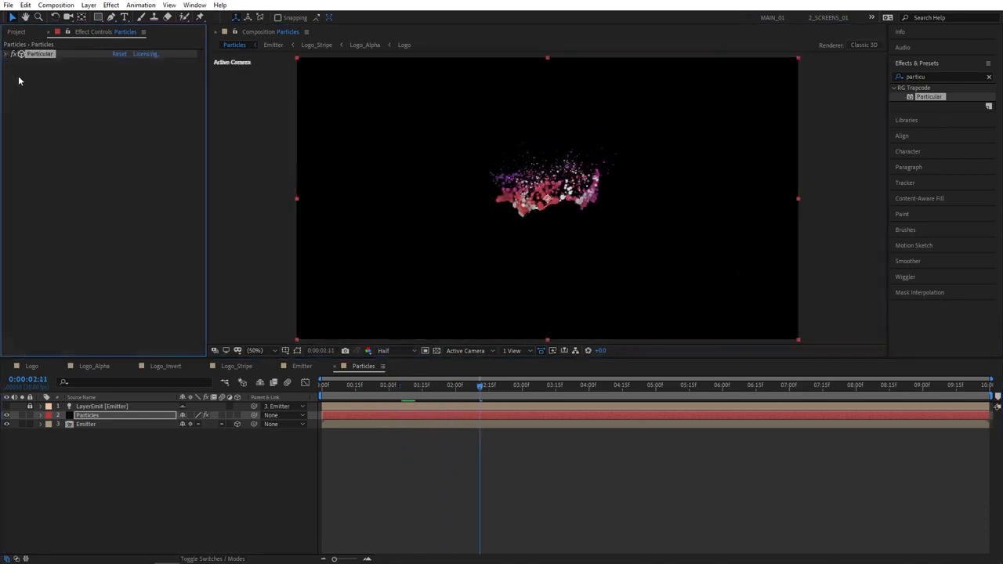
Add CC Vector Blur to Particles with Type Perpendicular, Amount 15 and Map Softness 20
left_click(908, 75)
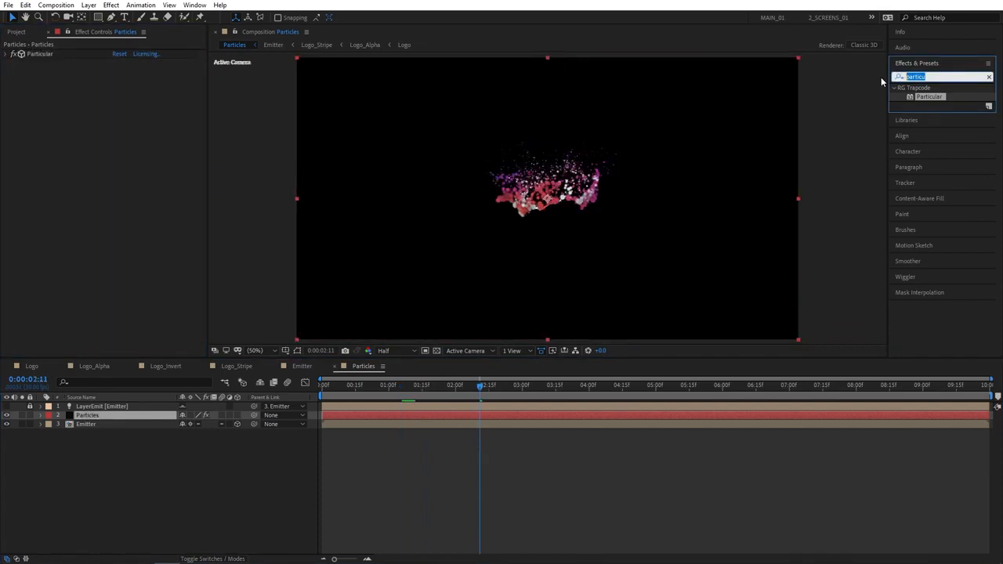
type("vector")
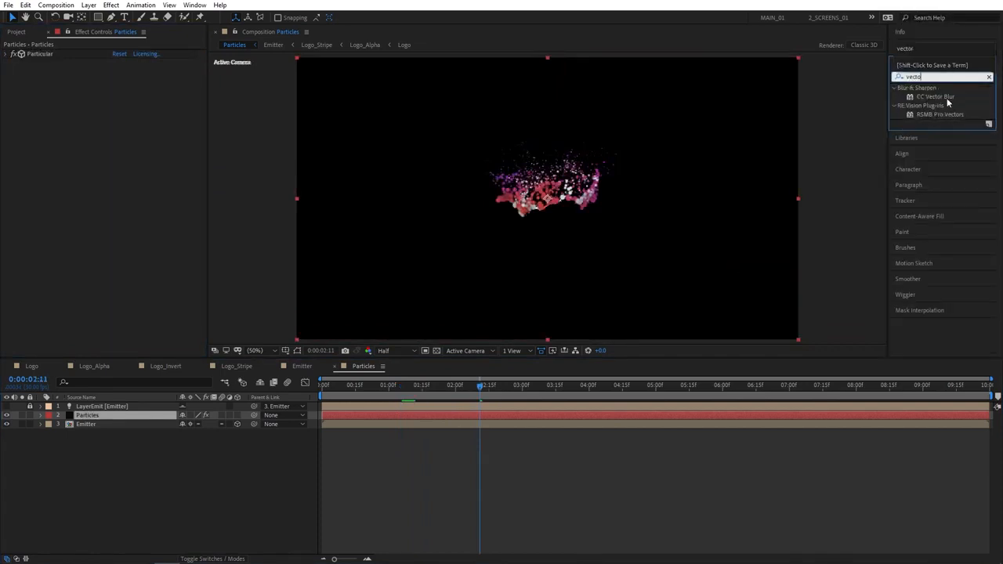
left_click_drag(946, 100, 130, 415)
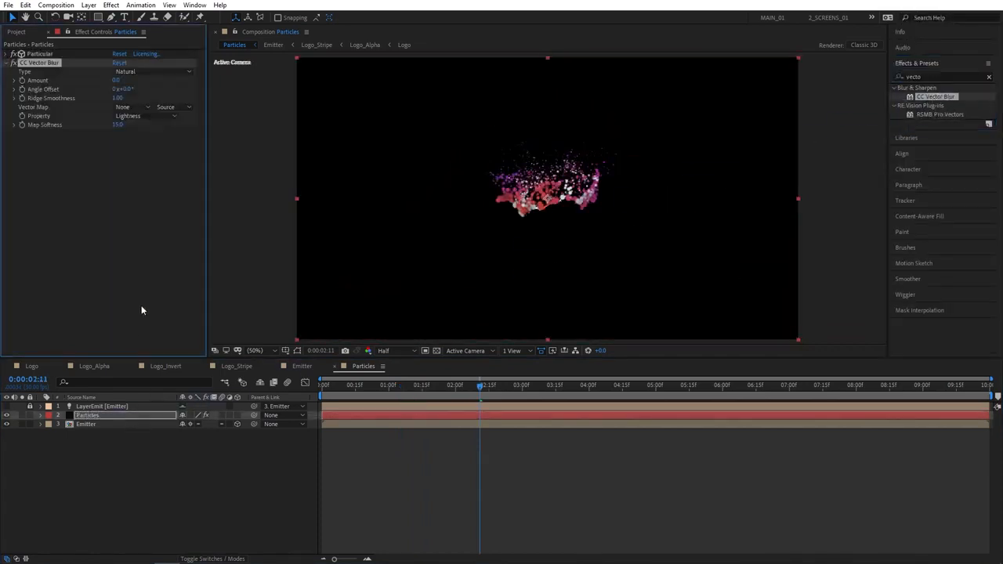
left_click(131, 72)
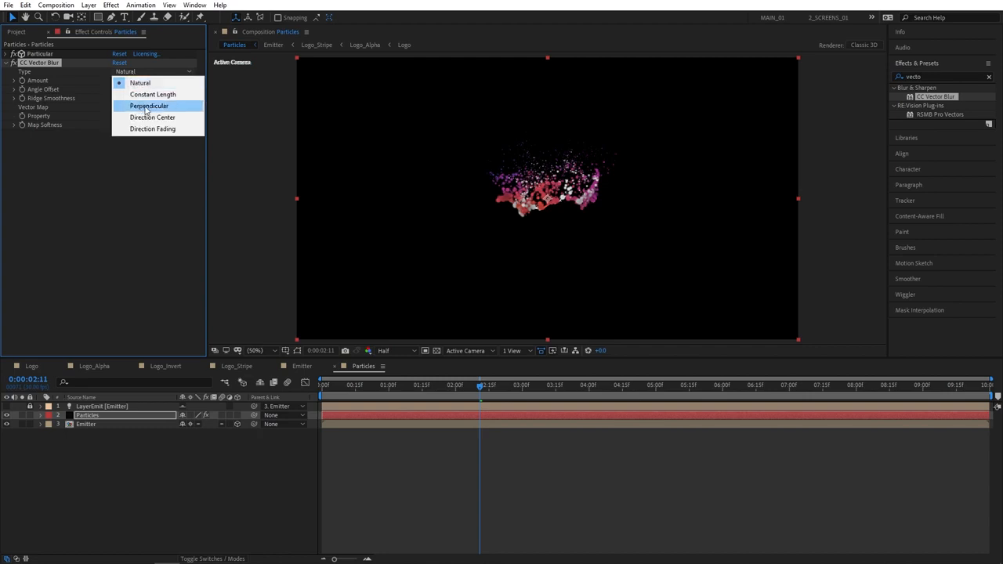
left_click(157, 107)
left_click(115, 80)
type("15")
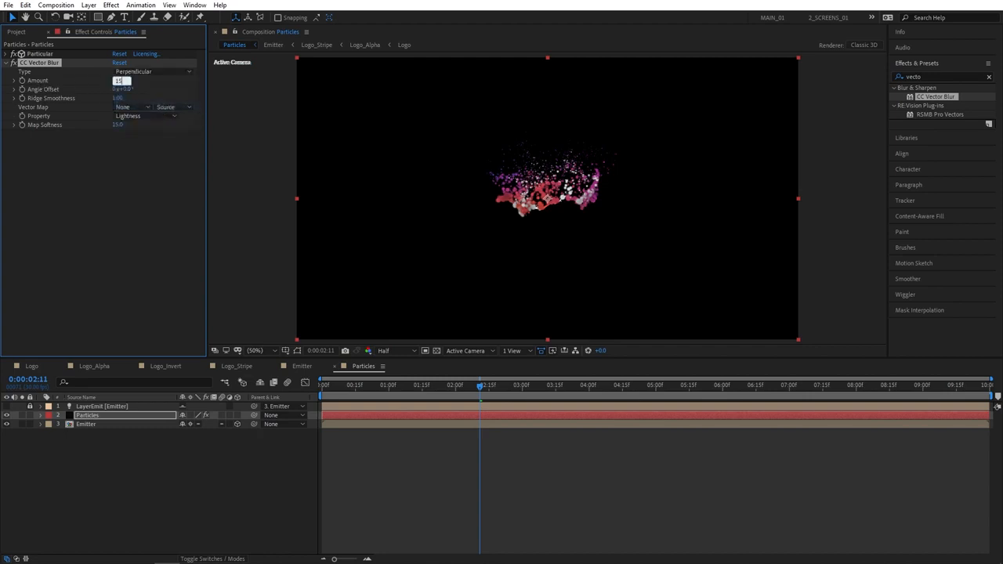
key("Return")
left_click(117, 126)
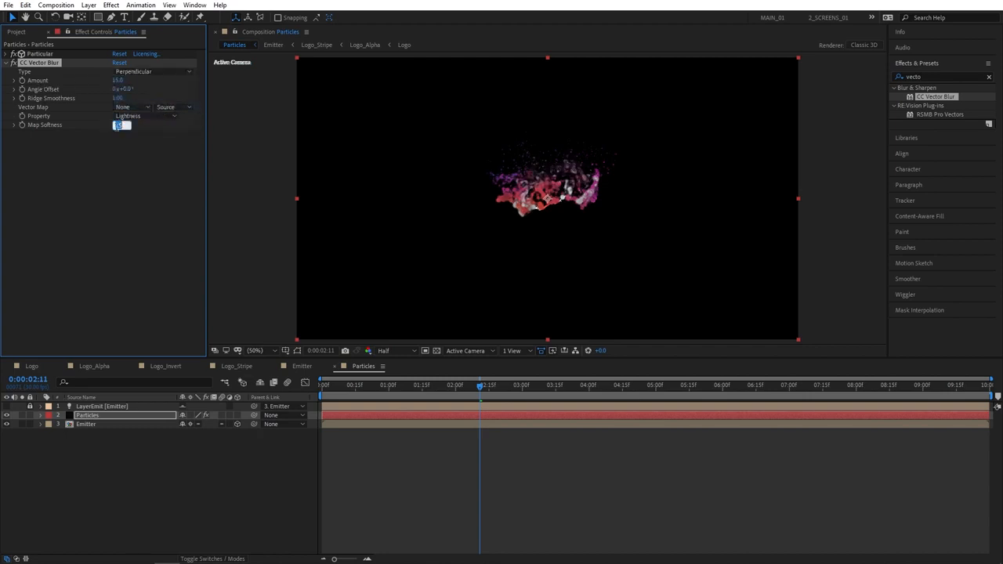
type("20")
key("Return")
Add Sharpen to the Particles layer with Amount 100
left_click(928, 76)
type("sharpe")
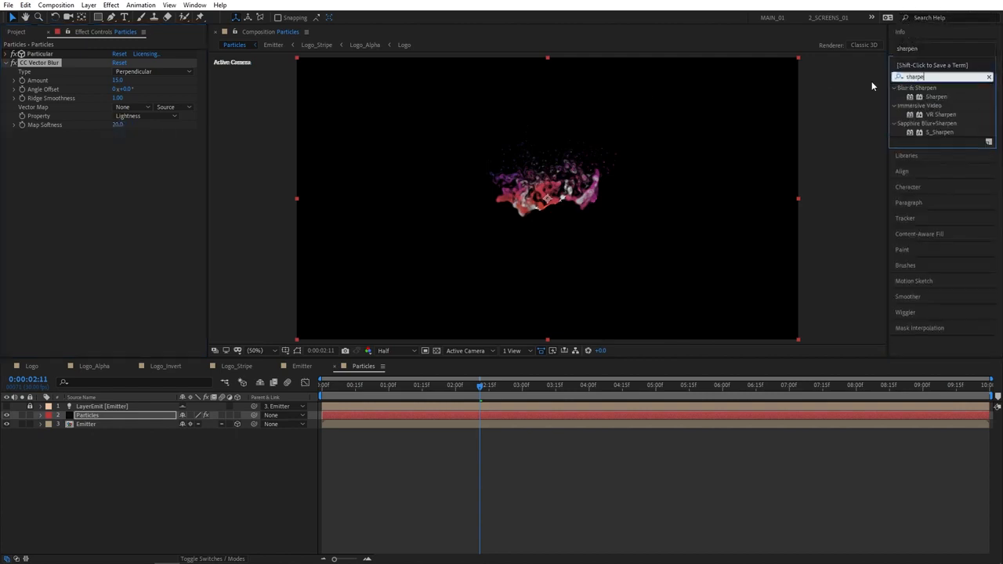
double_click(935, 96)
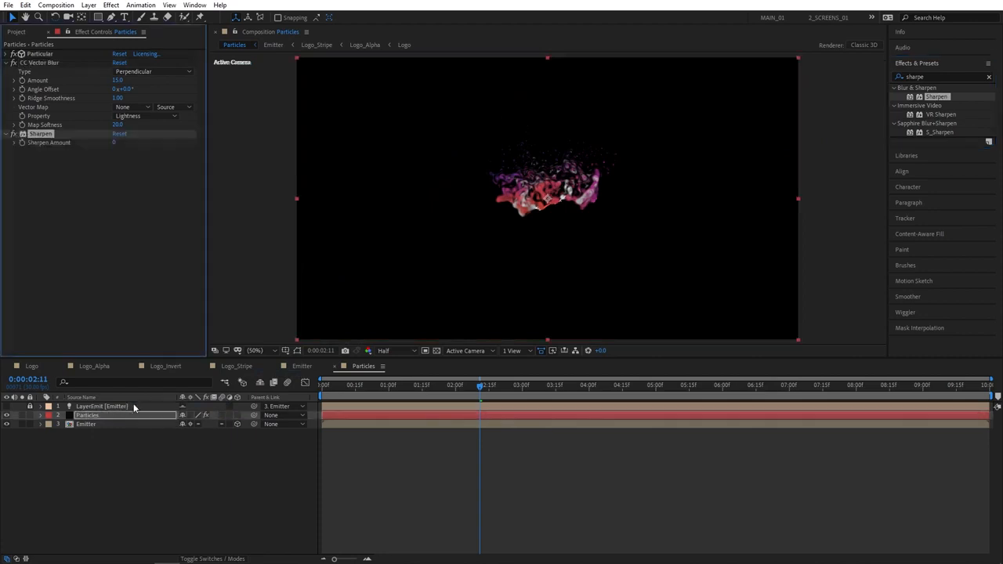
left_click(116, 142)
type("100")
key("Return")
left_click(909, 77)
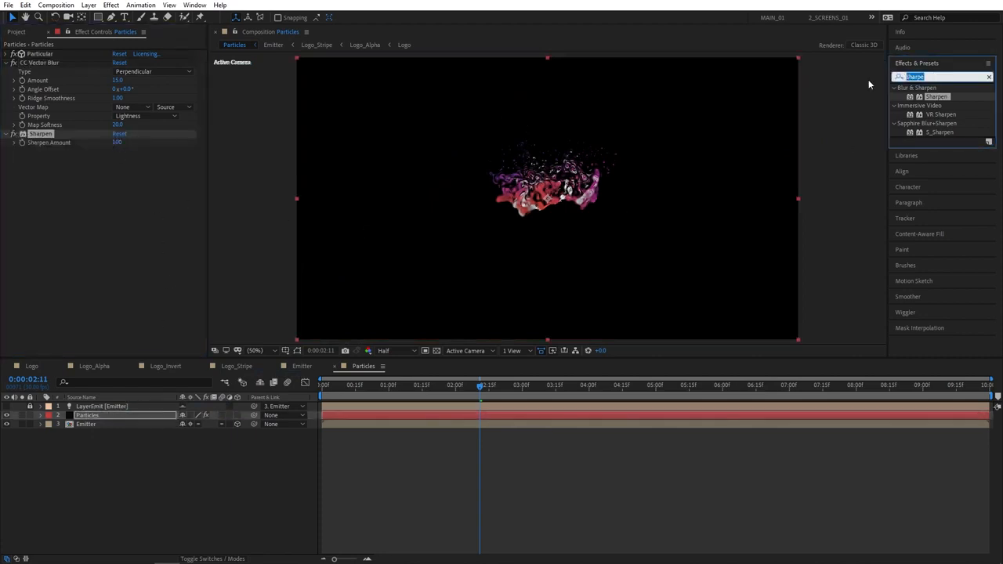
Apply Glow to the Particles layer with Radius 50
type("glow")
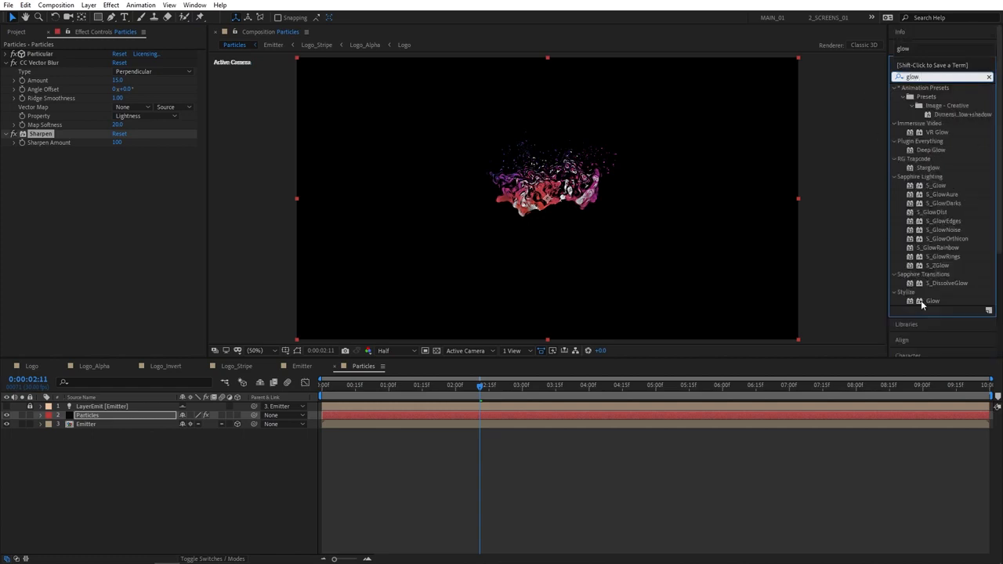
left_click_drag(920, 300, 93, 416)
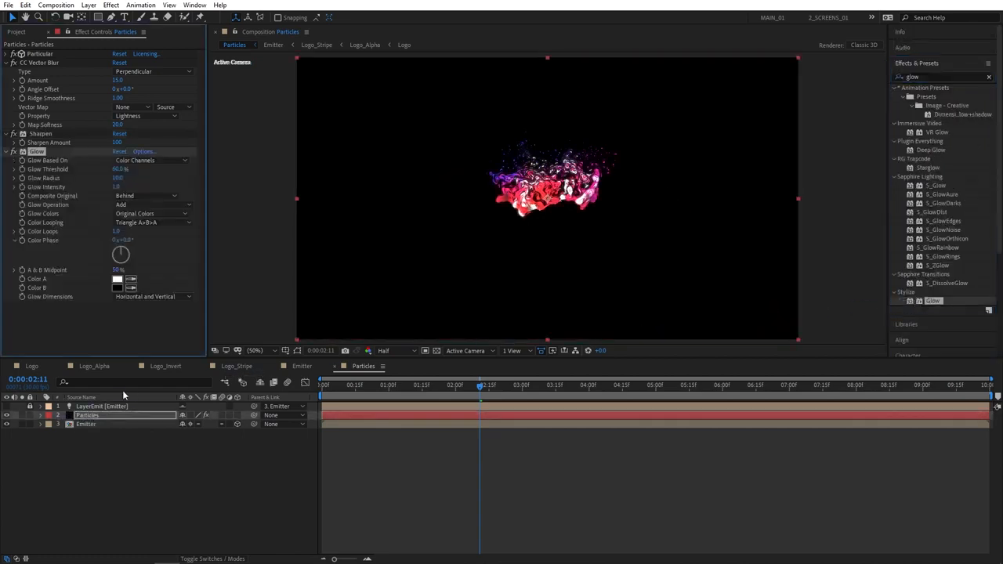
left_click(118, 179)
type("50")
key("Return")
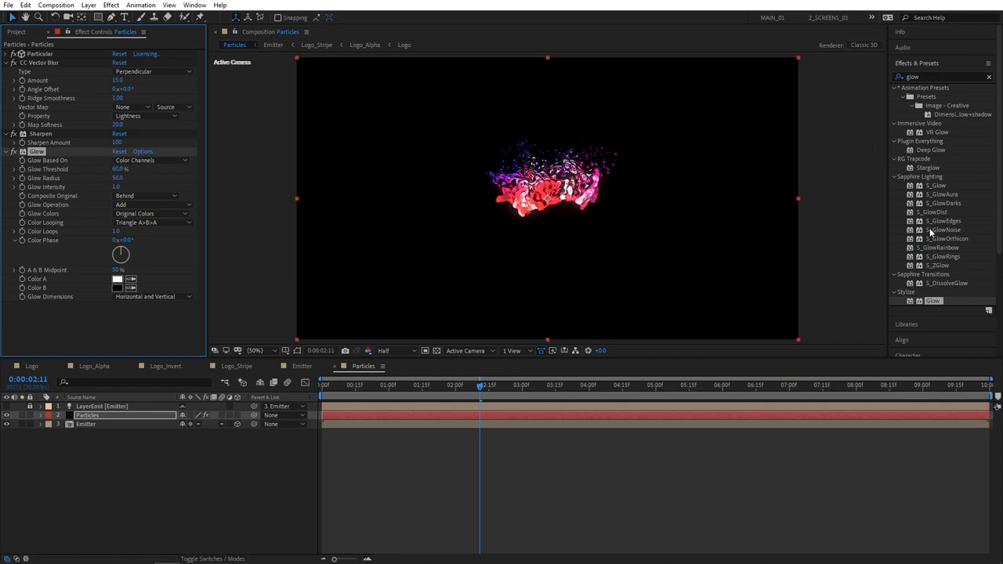
Apply Glow to the Emitter layer with Radius 20 and Intensity 2, then preview from the start
left_click_drag(928, 300, 89, 424)
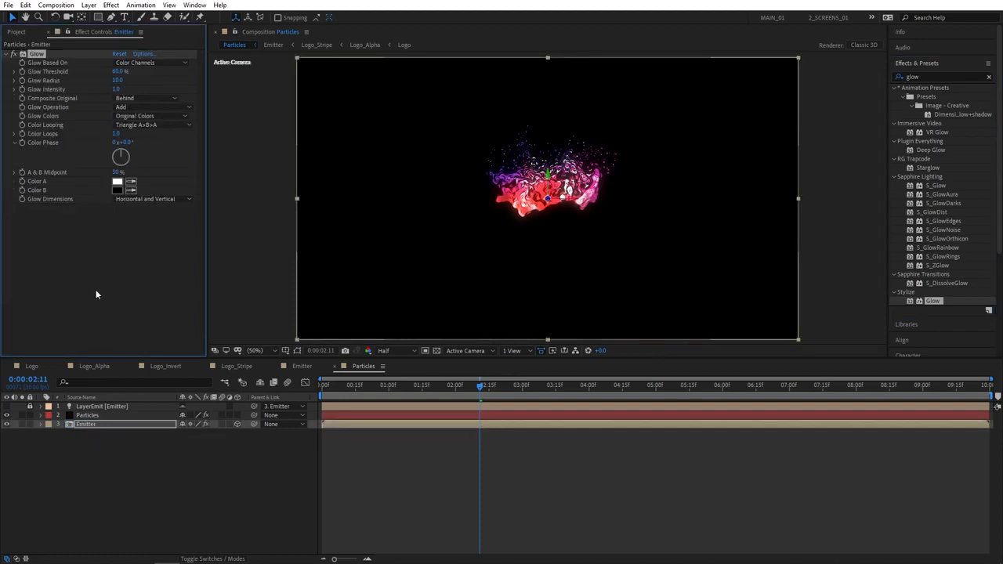
left_click(117, 80)
type("20")
key("Tab")
type("2")
left_click(130, 273)
left_click(294, 466)
left_click_drag(384, 386, 520, 393)
key("space")
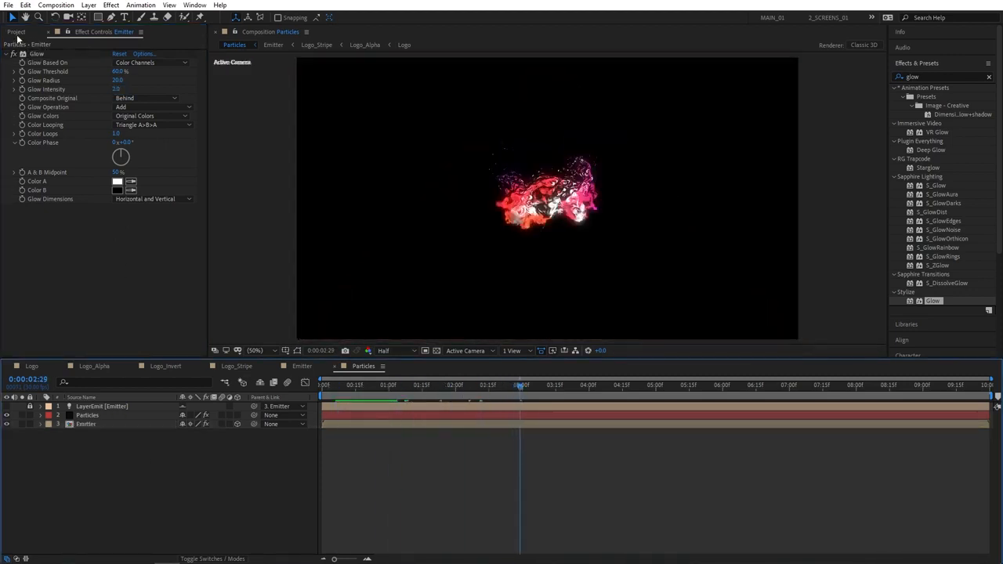
left_click(15, 33)
Create a composition named 'Animation' containing the Particles comp, parked at 0:00:02:06
left_click(33, 352)
type("A")
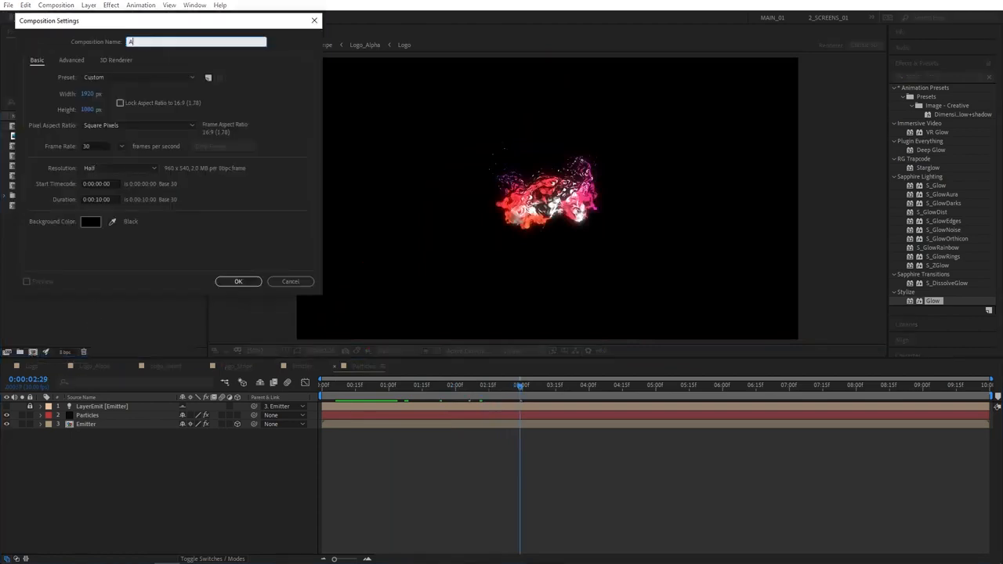
type("nimation")
key("Return")
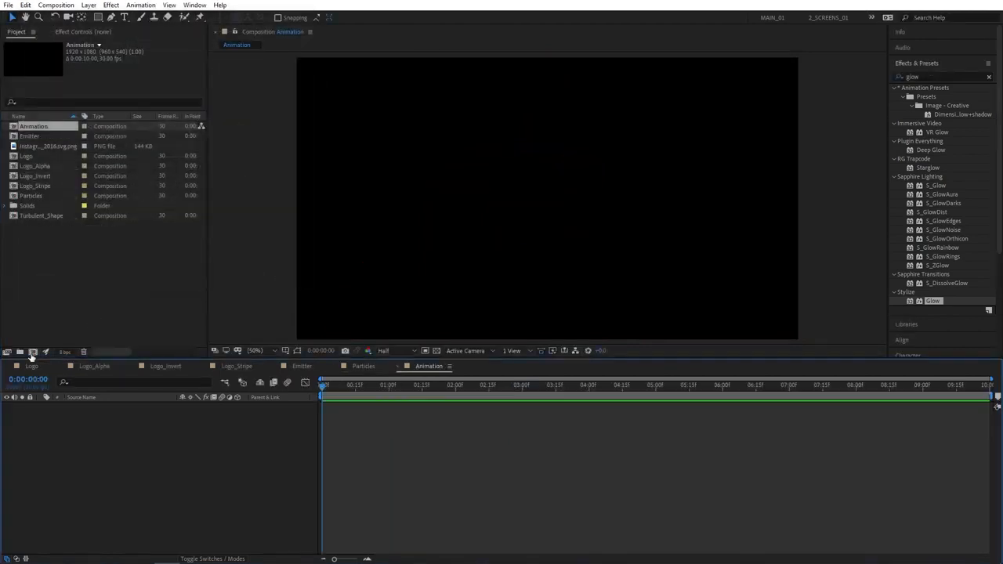
left_click_drag(29, 196, 91, 427)
left_click(411, 385)
left_click_drag(436, 391, 468, 386)
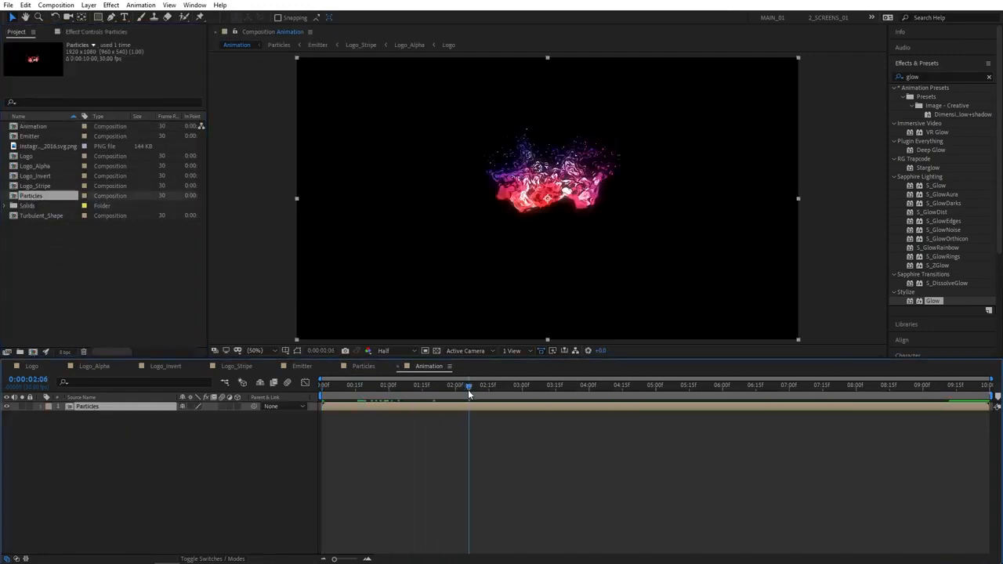
left_click(112, 294)
Add a new solid layer named 'Floor' to the Animation comp
right_click(87, 444)
mouse_move(118, 450)
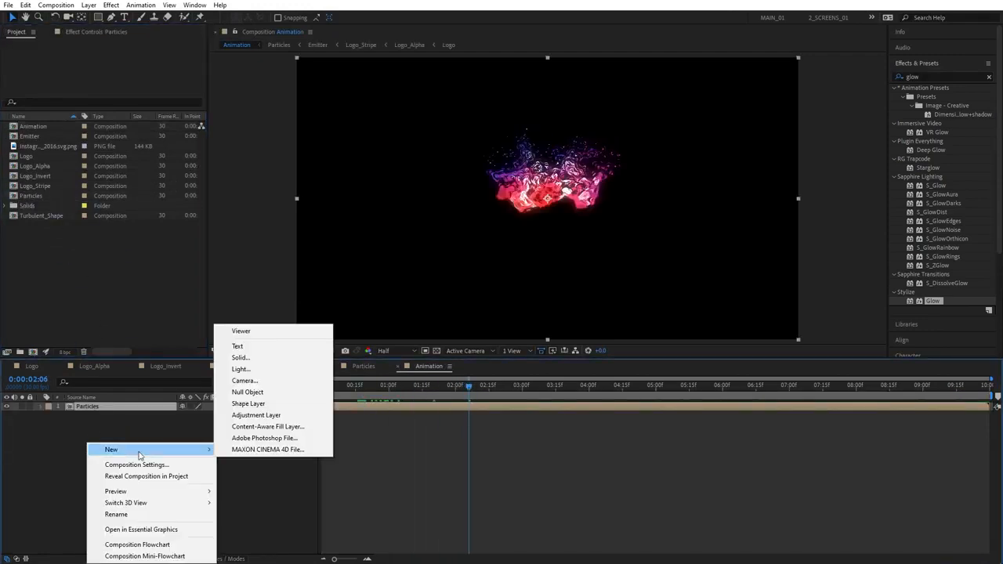
left_click(238, 358)
type("Flo")
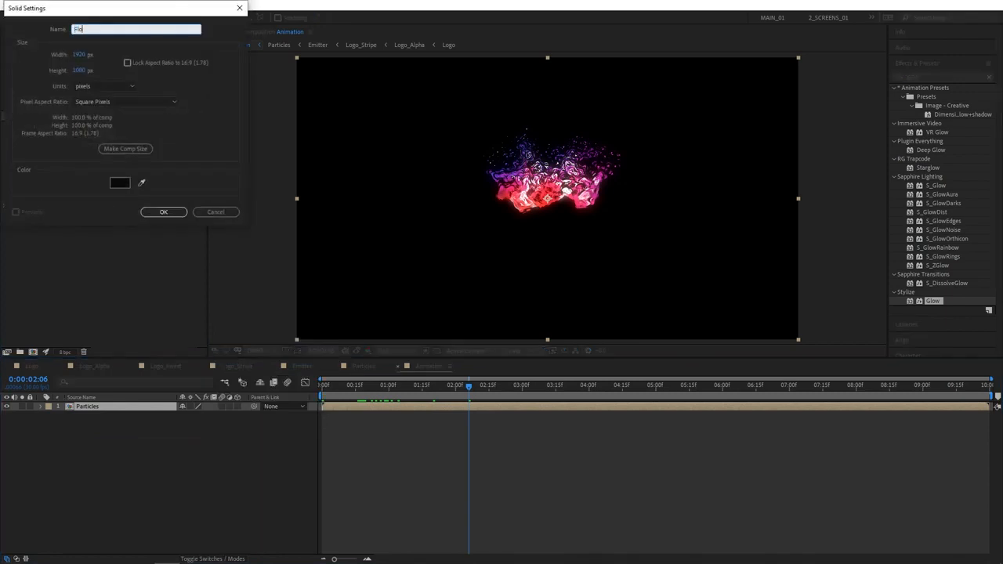
type("or")
key("Return")
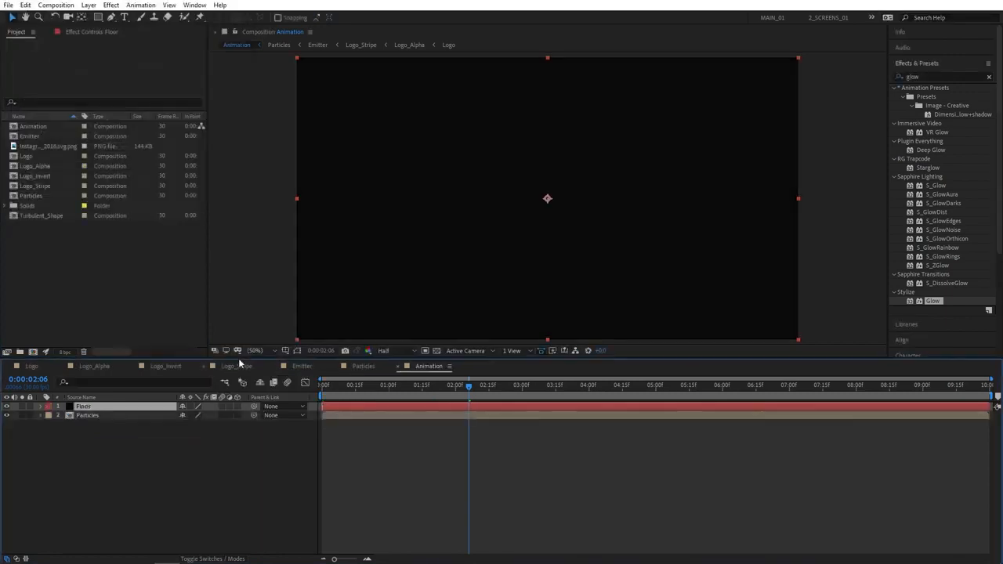
left_click(940, 77)
Apply Fractal Noise to Floor, make it 3D and set X Rotation to 90
type("fracta")
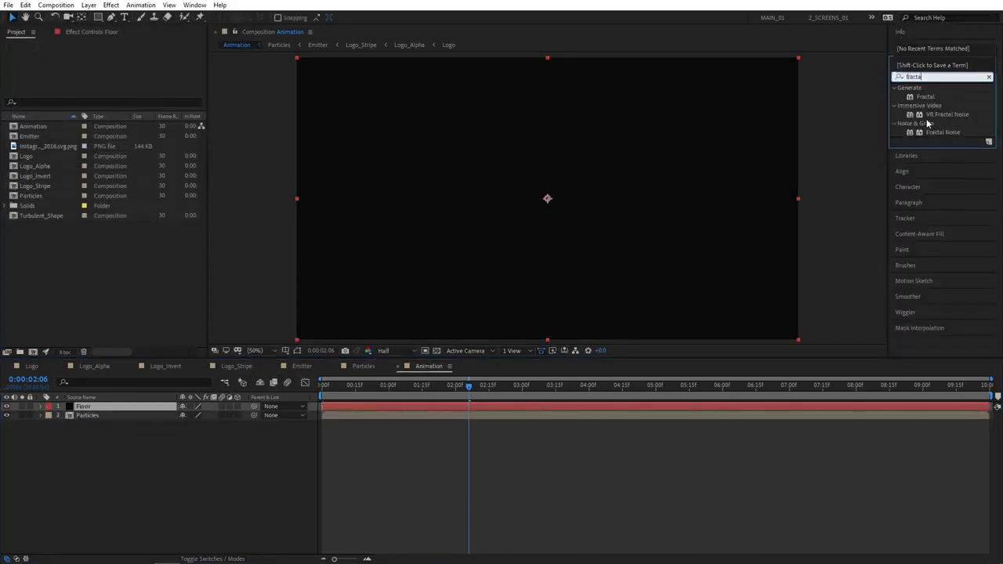
left_click_drag(945, 134, 112, 406)
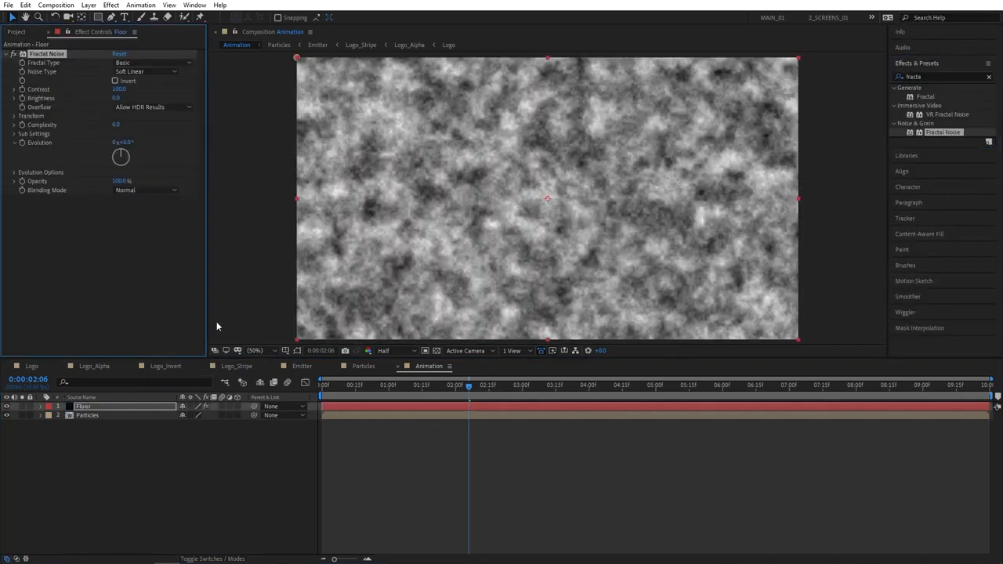
left_click(238, 406)
key("r")
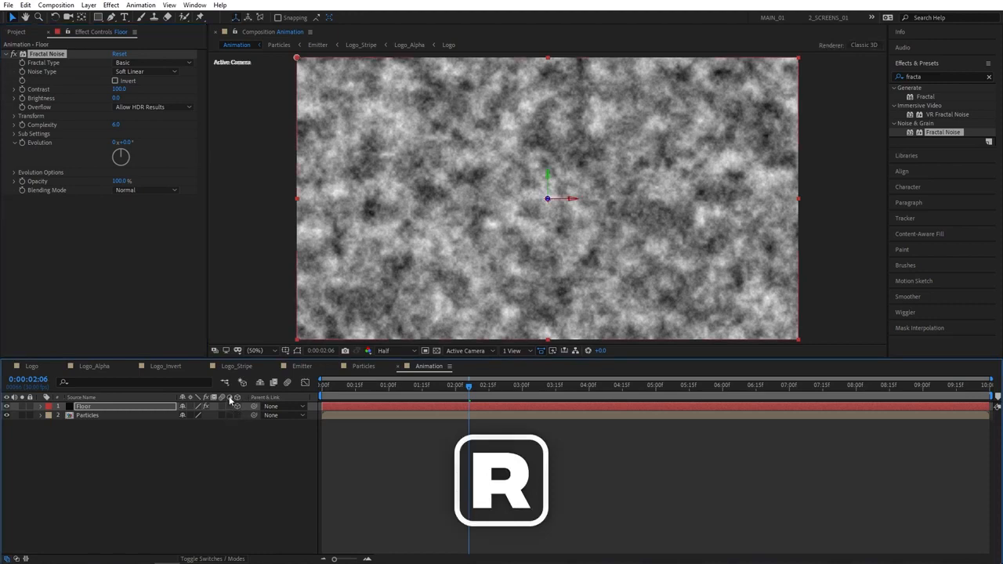
left_click_drag(192, 423, 189, 429)
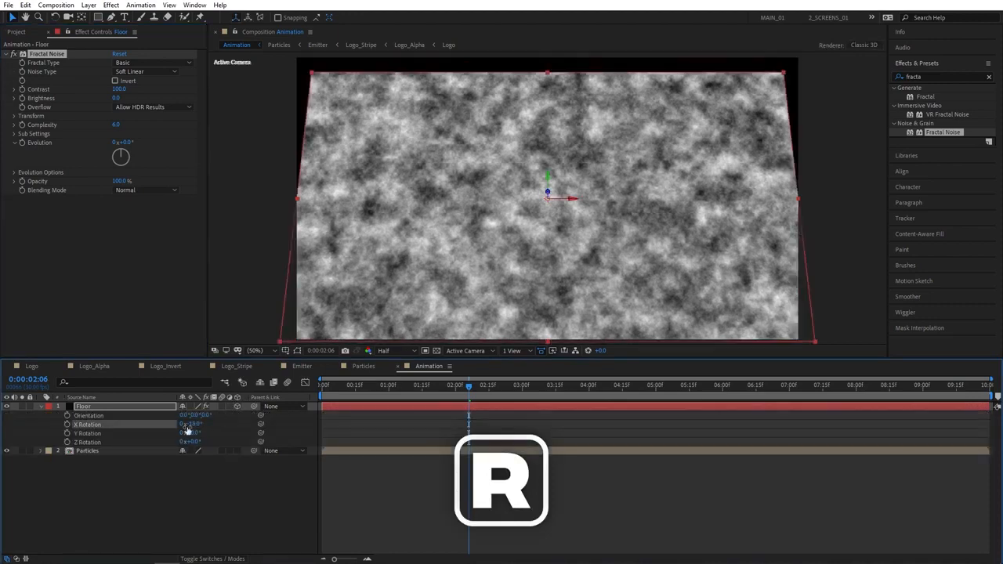
left_click(191, 426)
type("90")
key("Return")
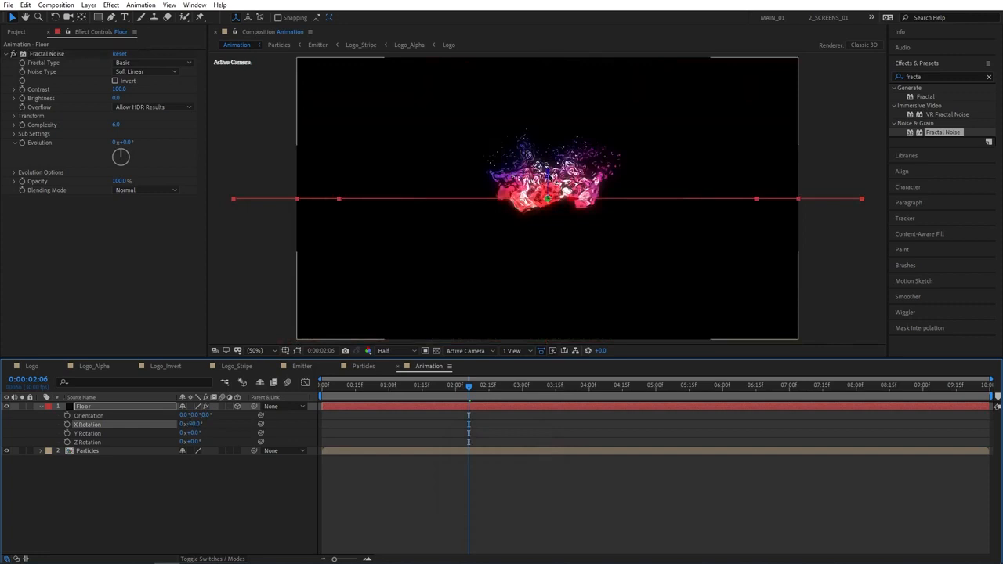
Lower the floor beneath the particles and enlarge it to about 224% scale
left_click_drag(548, 178, 551, 260)
key("s")
key("s")
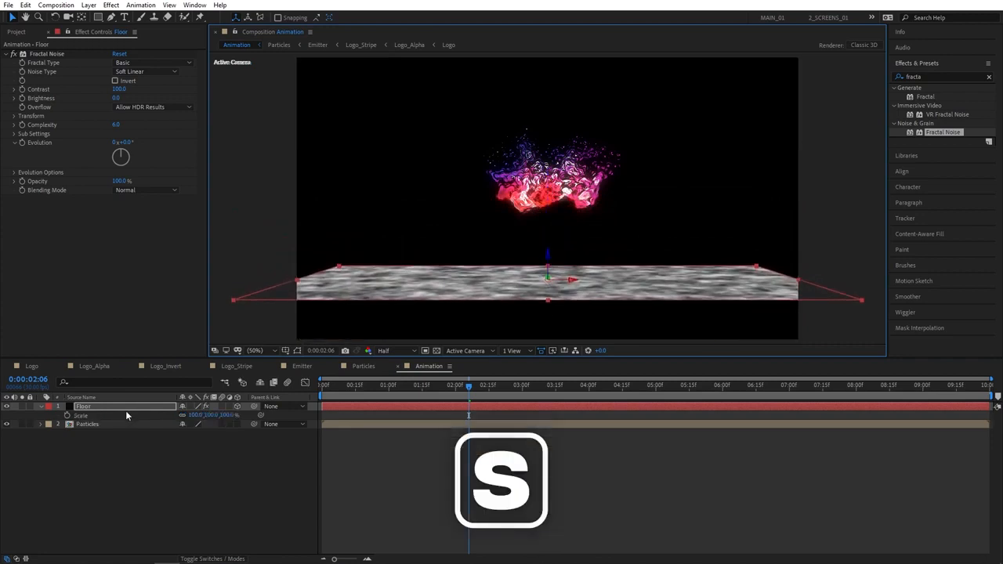
left_click_drag(199, 416, 262, 415)
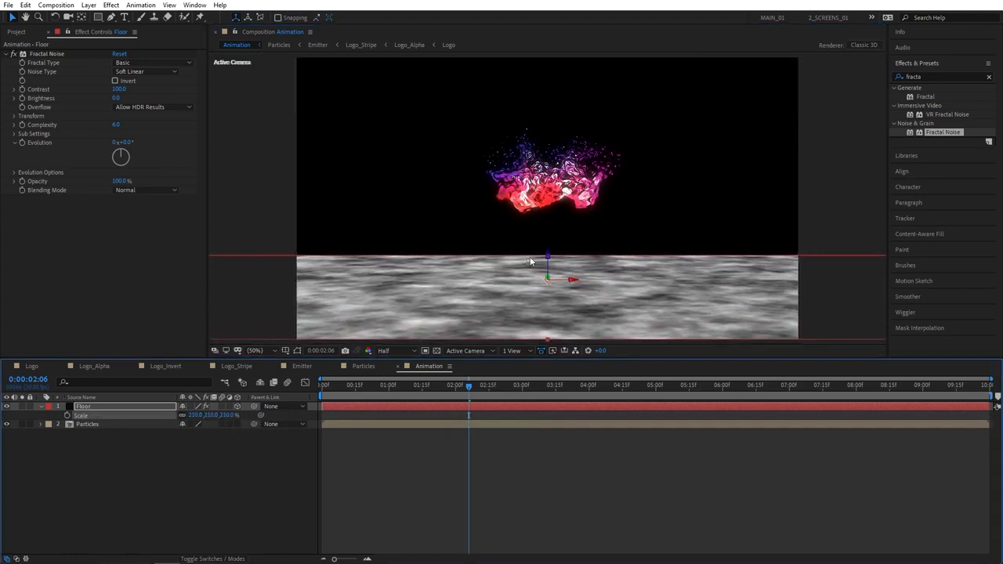
left_click_drag(547, 257, 547, 253)
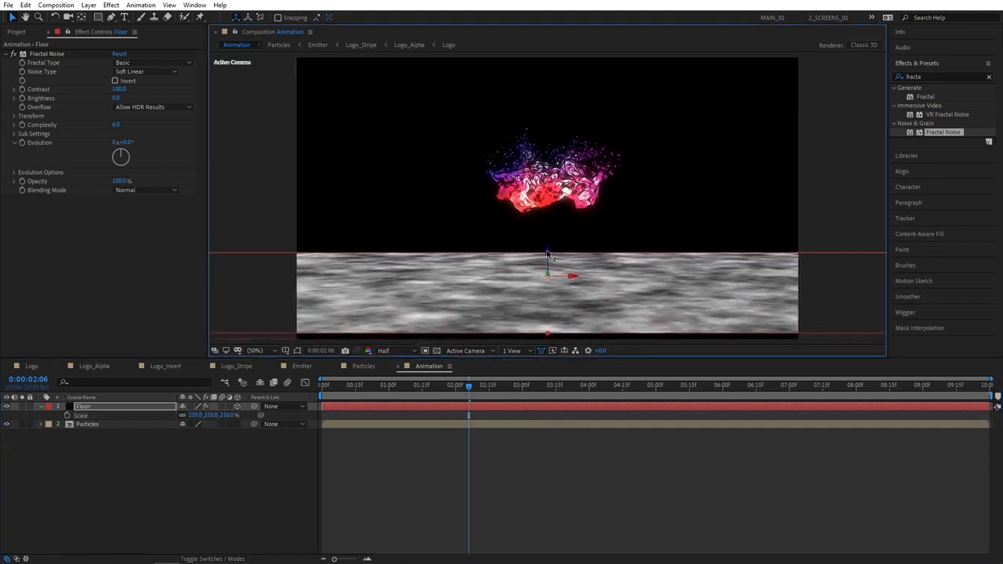
left_click_drag(222, 415, 235, 415)
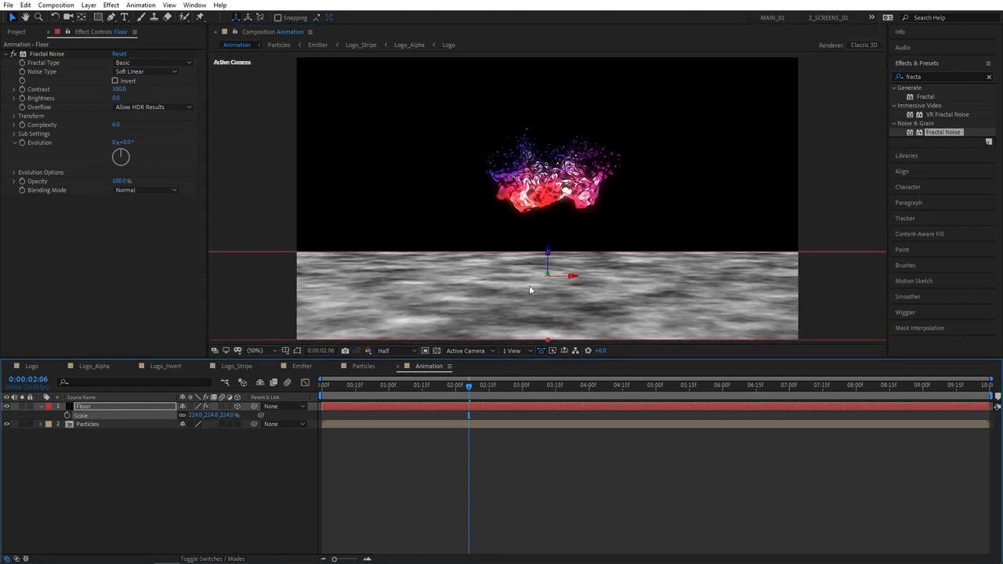
Set Fractal Noise to Block type with Contrast 200, Brightness -20 and Complexity 3
left_click(132, 73)
left_click(141, 83)
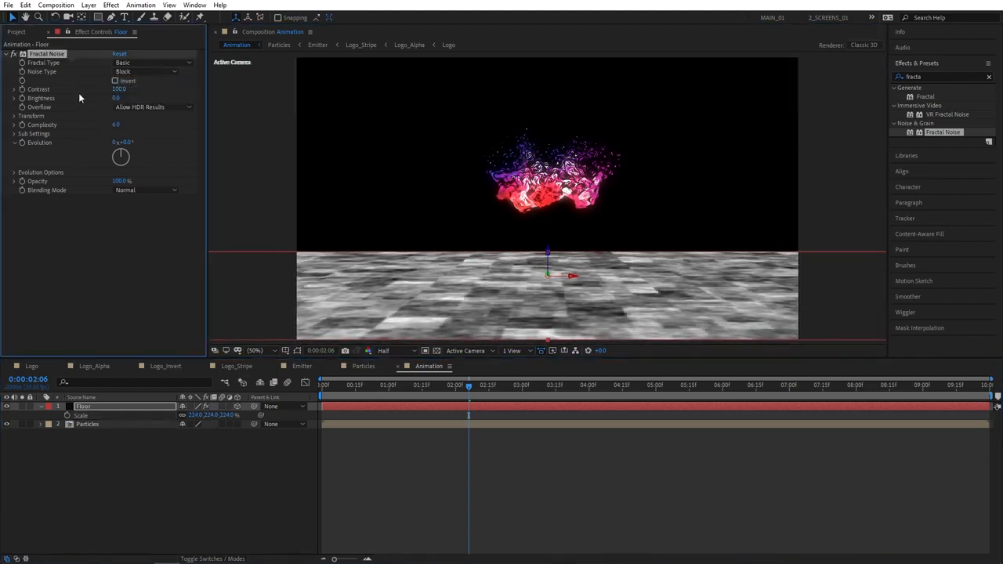
left_click(118, 90)
type("200")
key("Return")
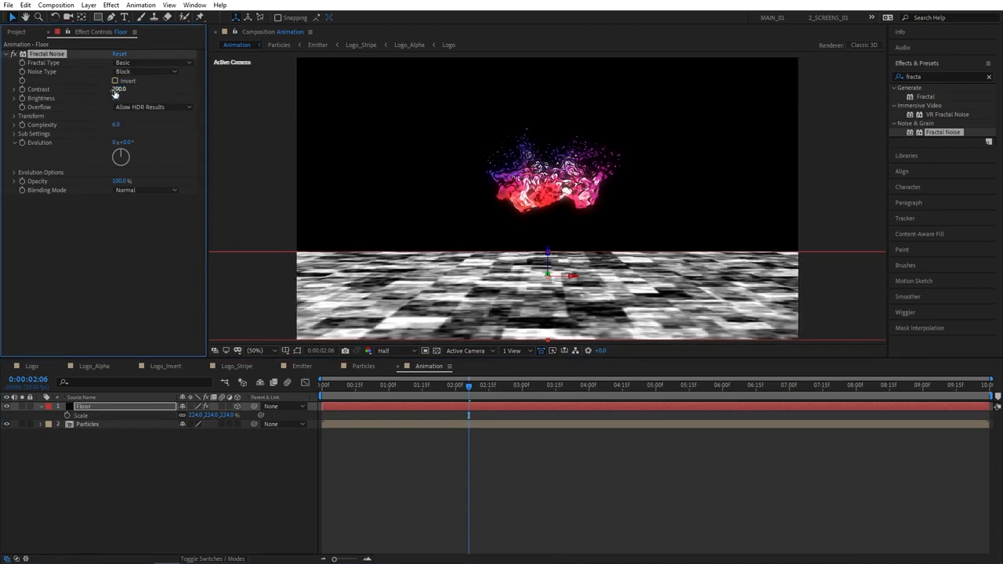
left_click_drag(118, 99, 112, 102)
left_click(118, 99)
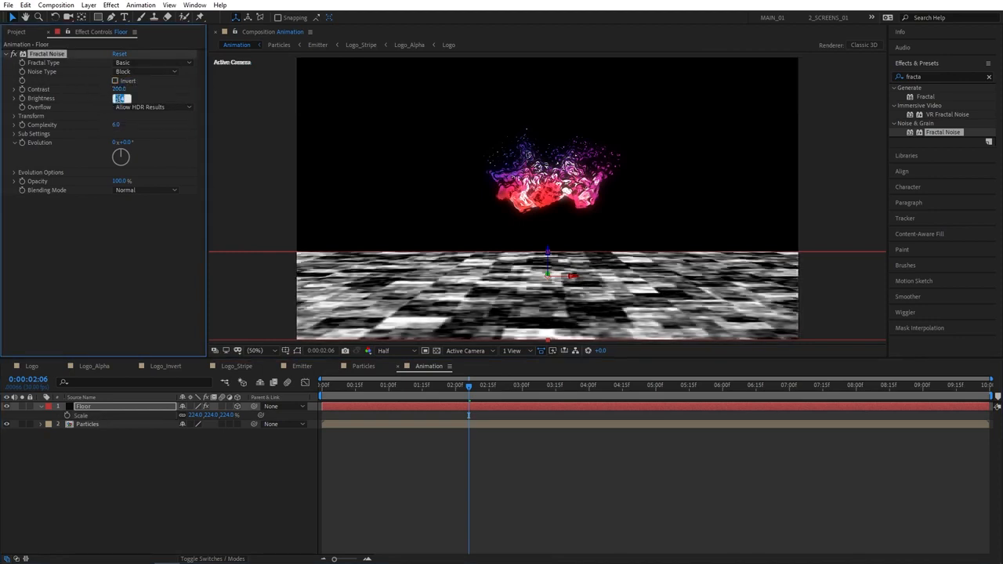
type("-20")
key("Return")
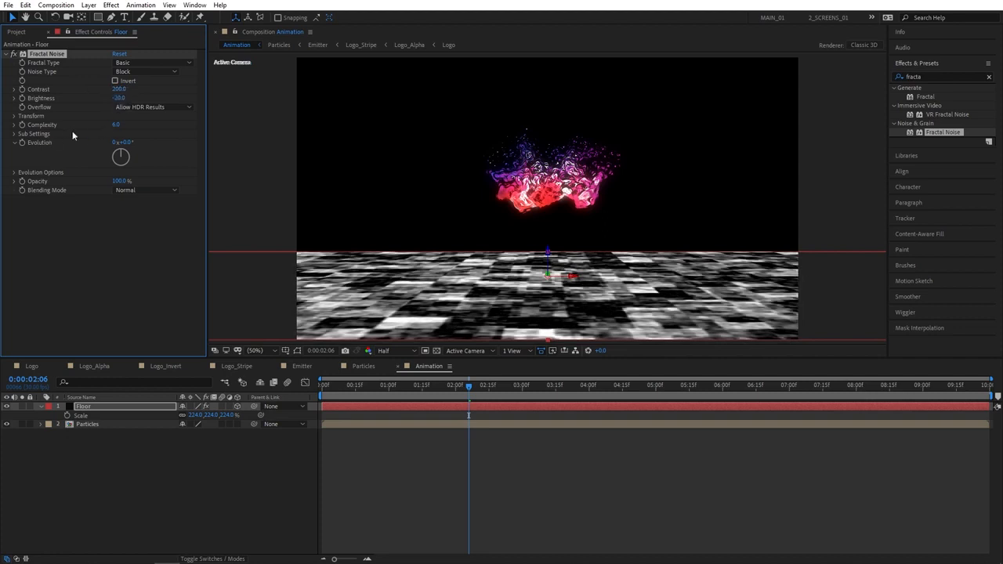
left_click(117, 124)
type("3")
key("Return")
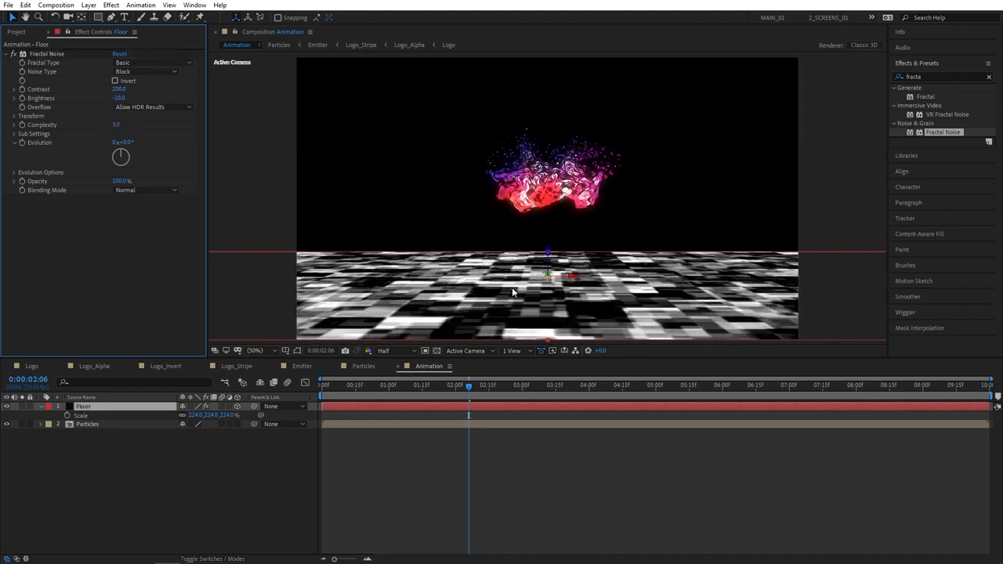
Pre-compose the Floor layer into a new comp named Floor, moving all attributes
right_click(94, 408)
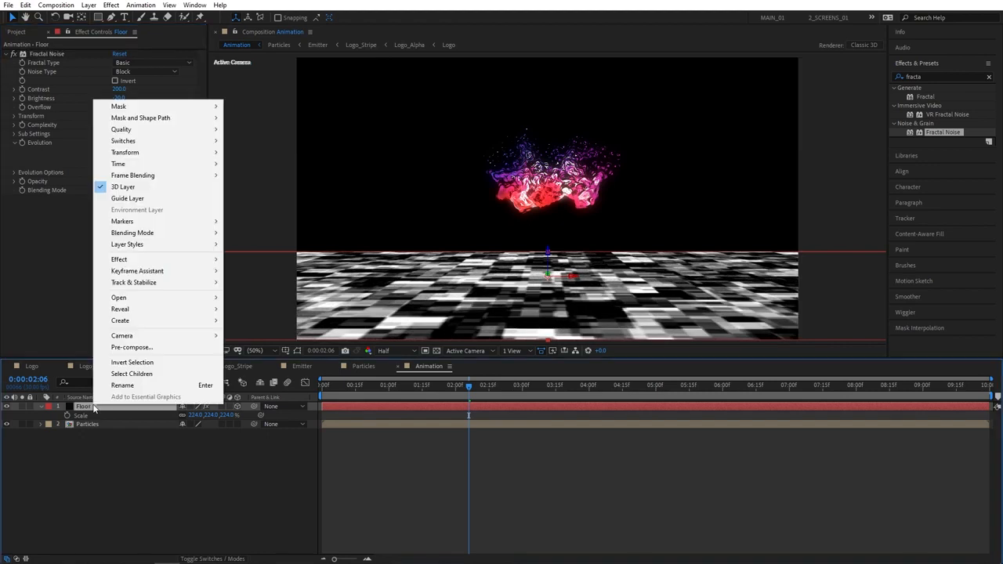
left_click(144, 347)
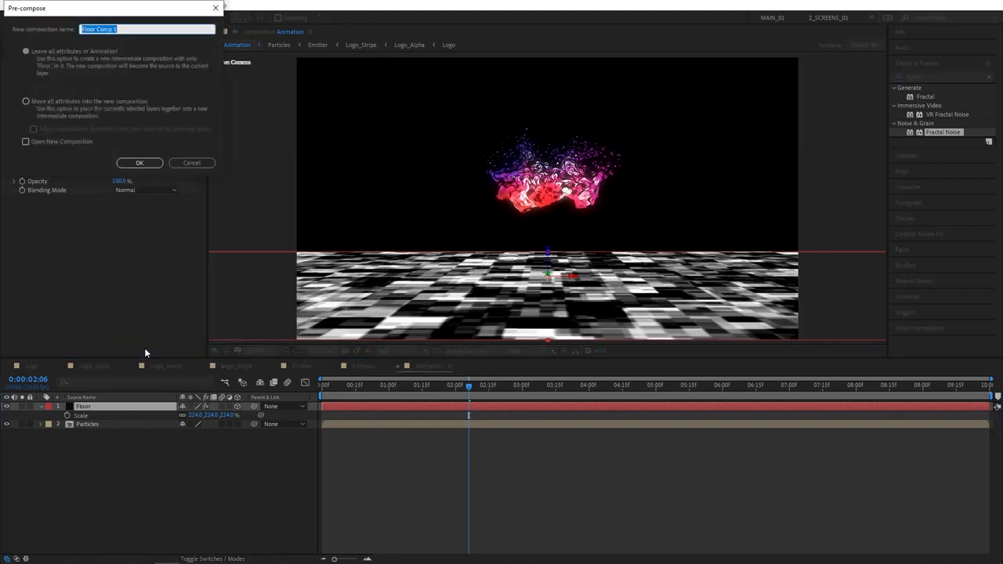
left_click(29, 101)
left_click_drag(122, 30, 94, 31)
key("BackSpace")
left_click(142, 163)
Move the Floor precomp below Particles and turn off its visibility
left_click(120, 433)
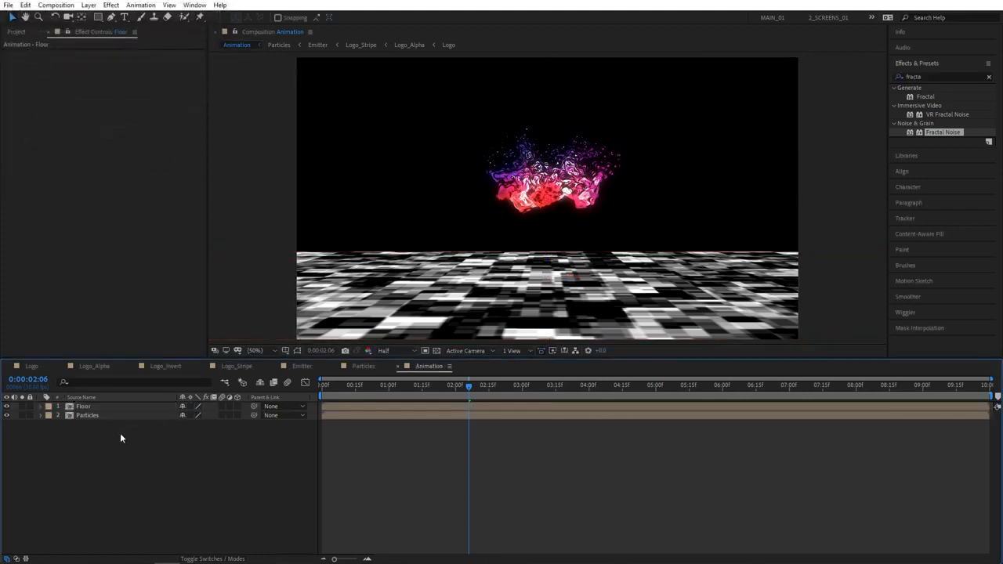
left_click_drag(89, 408, 88, 437)
left_click_drag(478, 386, 557, 386)
left_click(7, 414)
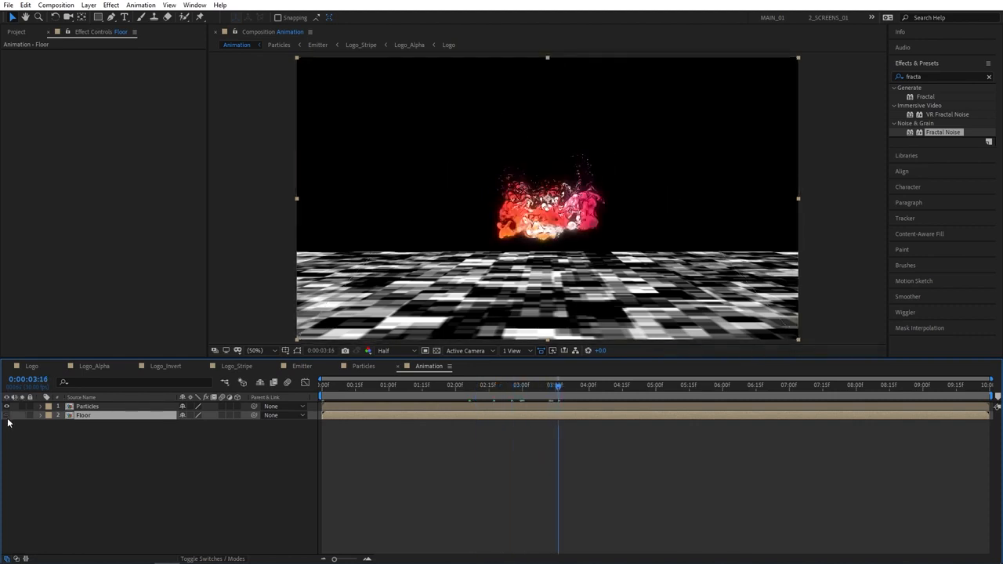
Duplicate the Particles layer and rename the copy 'Reflection'
left_click(87, 406)
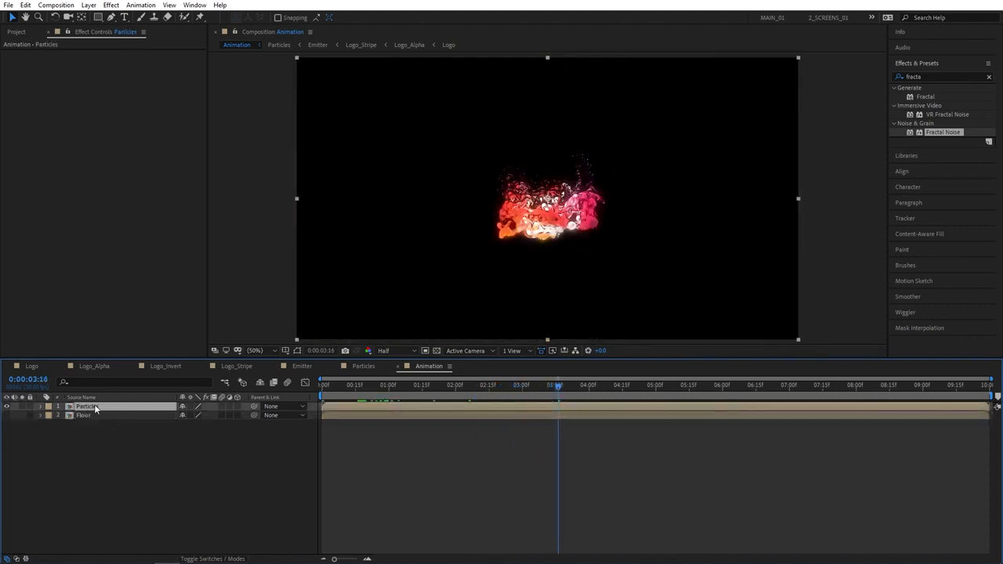
key("ctrl+d")
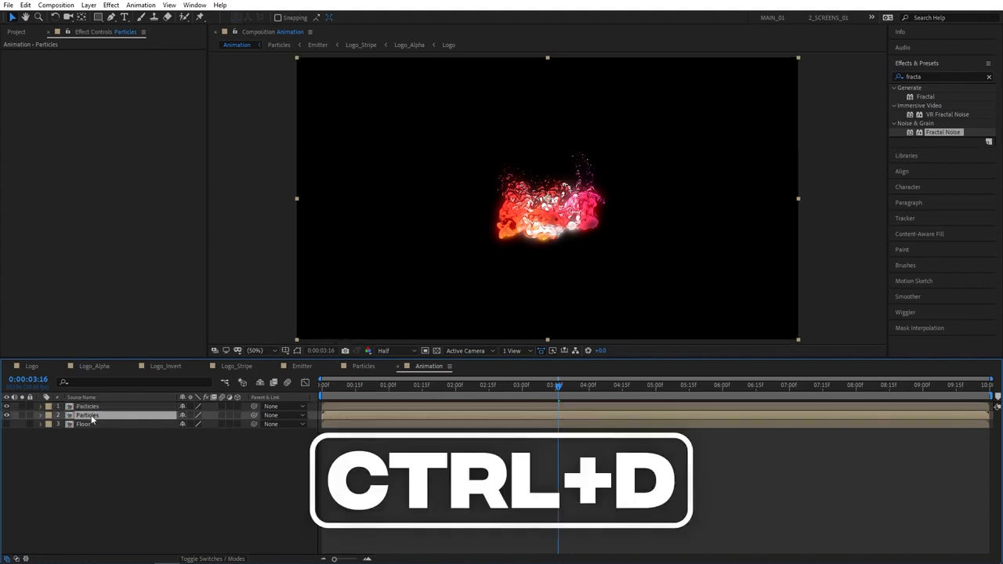
key("Return")
type("Reflect")
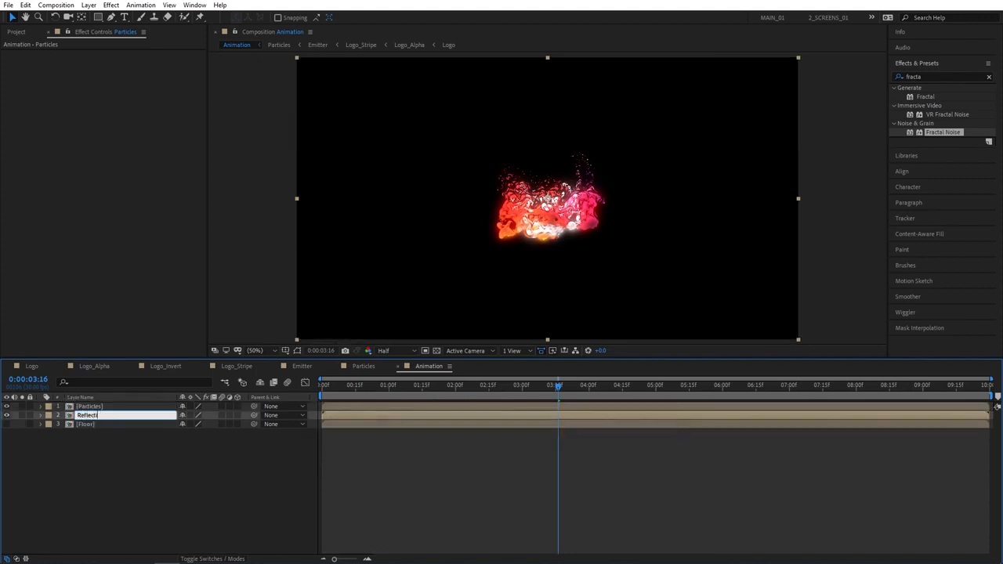
type("ion")
key("Return")
left_click(94, 472)
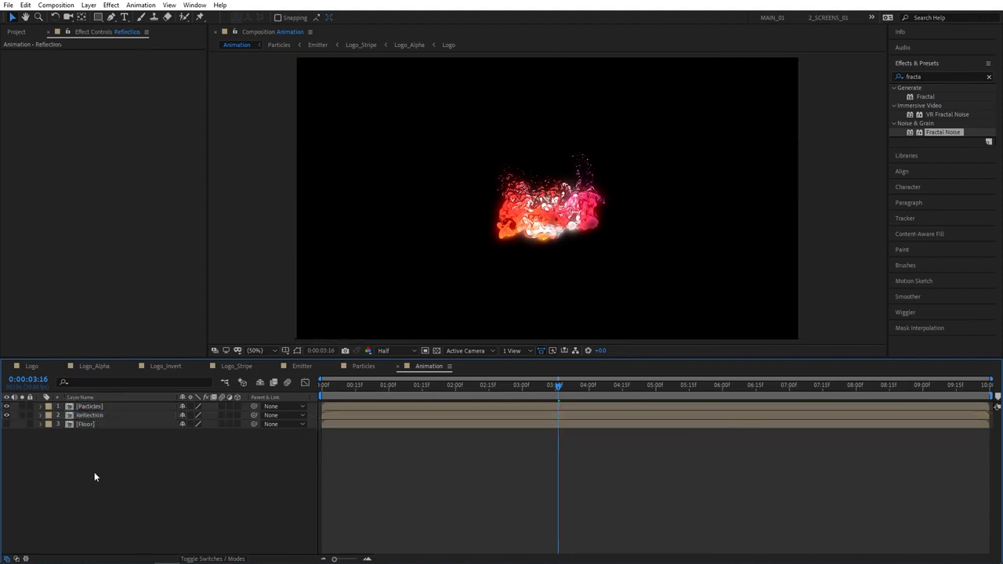
Flip the Reflection layer vertically and drag it down beneath the splash
left_click(97, 418)
right_click(97, 418)
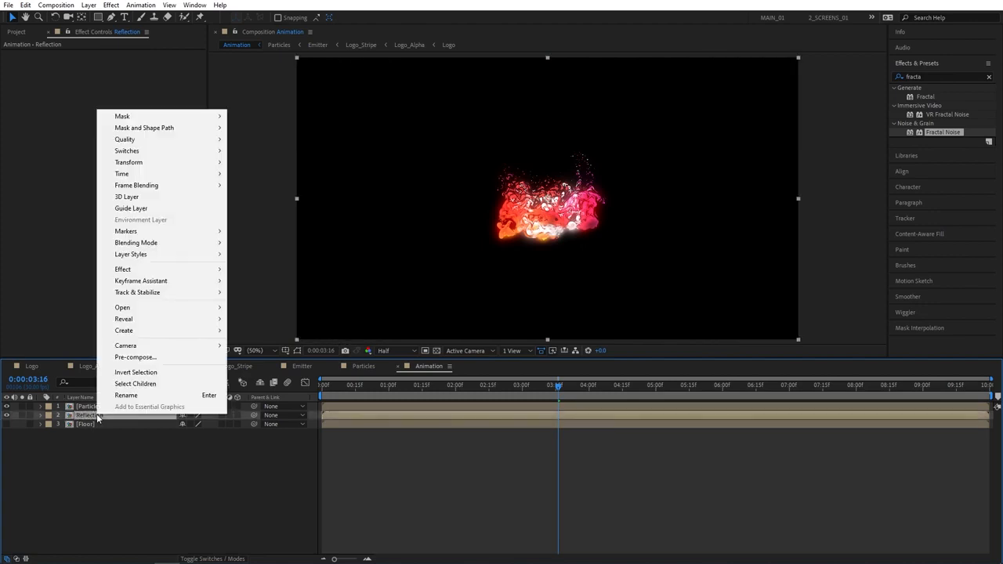
mouse_move(129, 165)
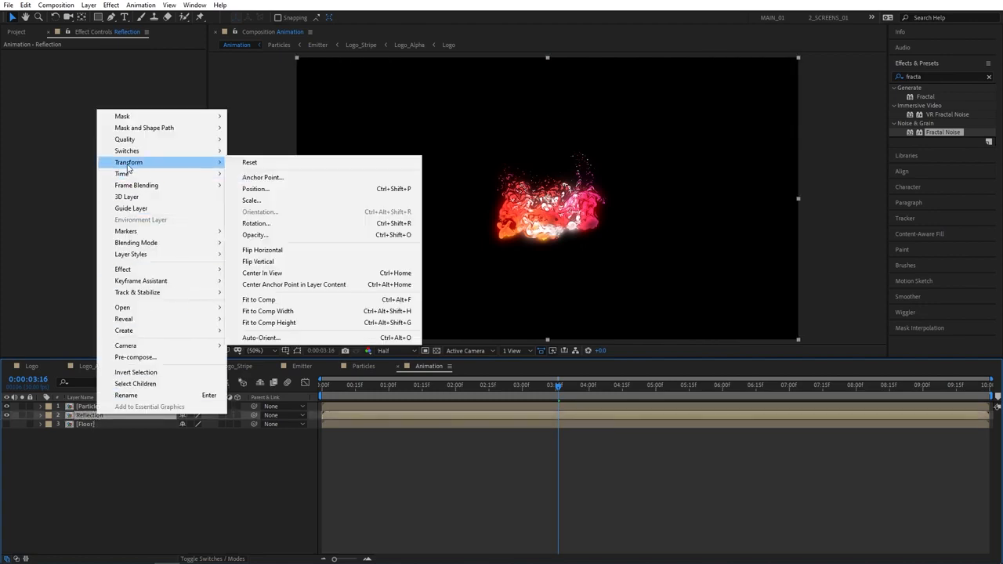
left_click(281, 262)
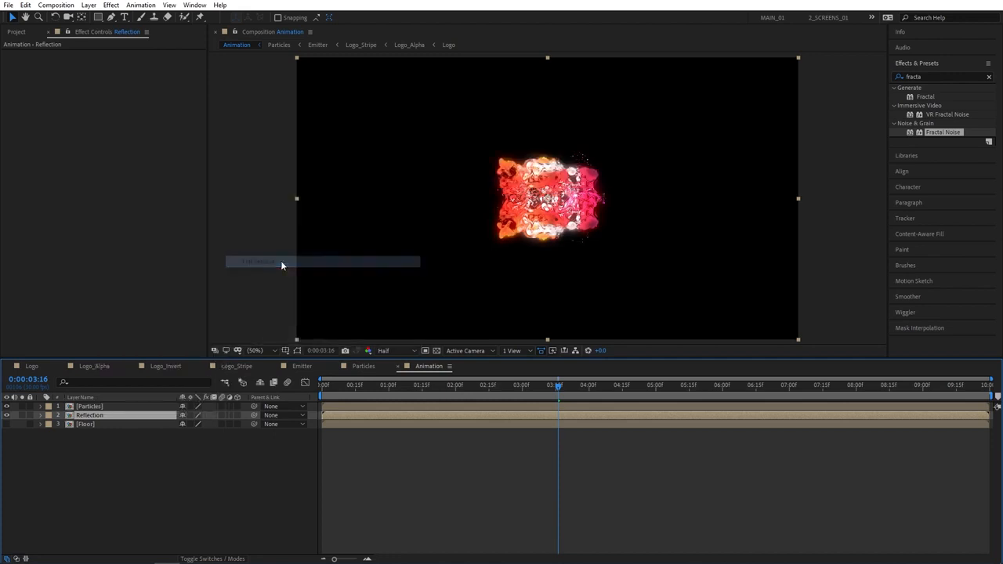
left_click_drag(571, 199, 577, 282)
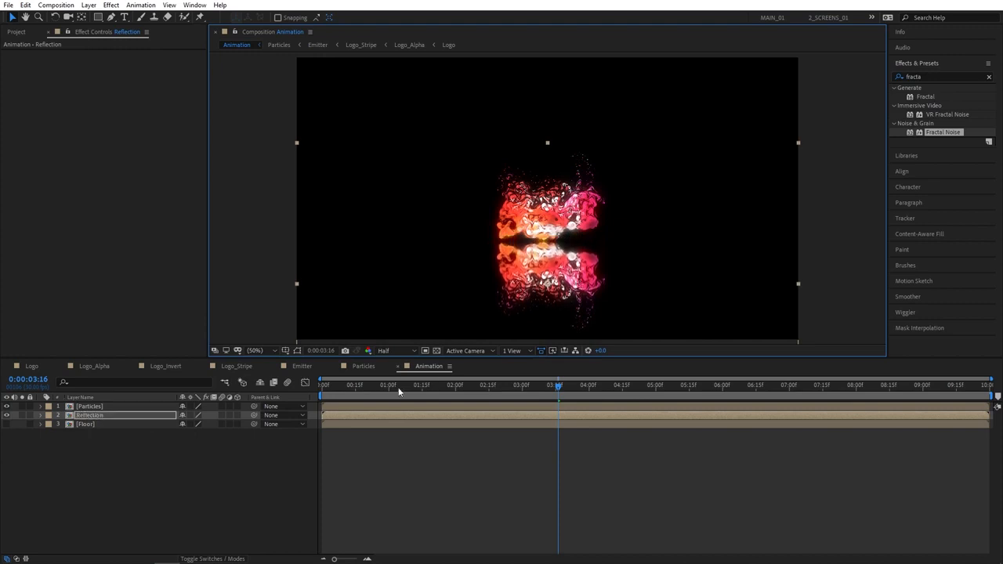
mouse_move(558, 387)
left_mouse_down()
mouse_move(589, 390)
mouse_move(559, 397)
left_mouse_up()
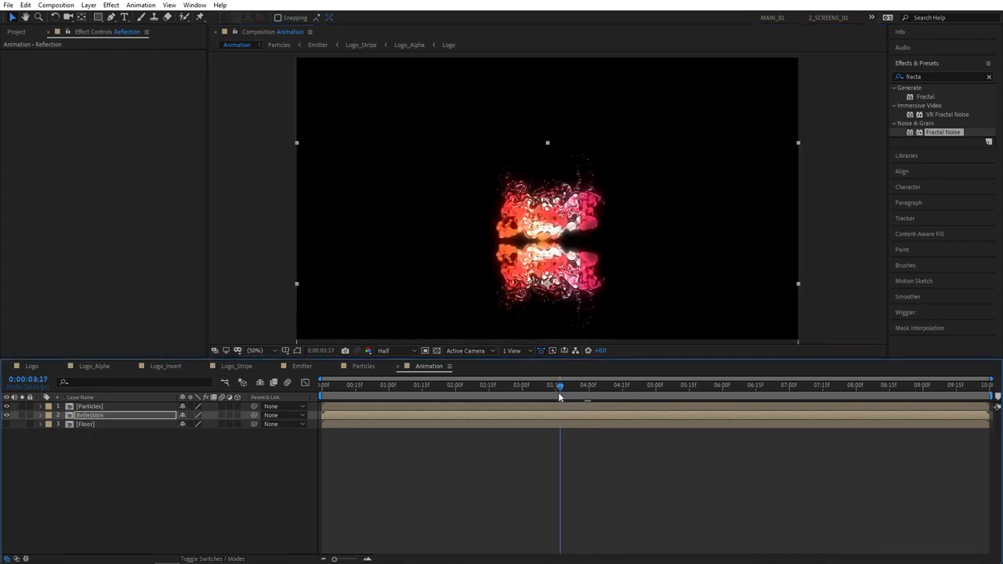
left_click(163, 476)
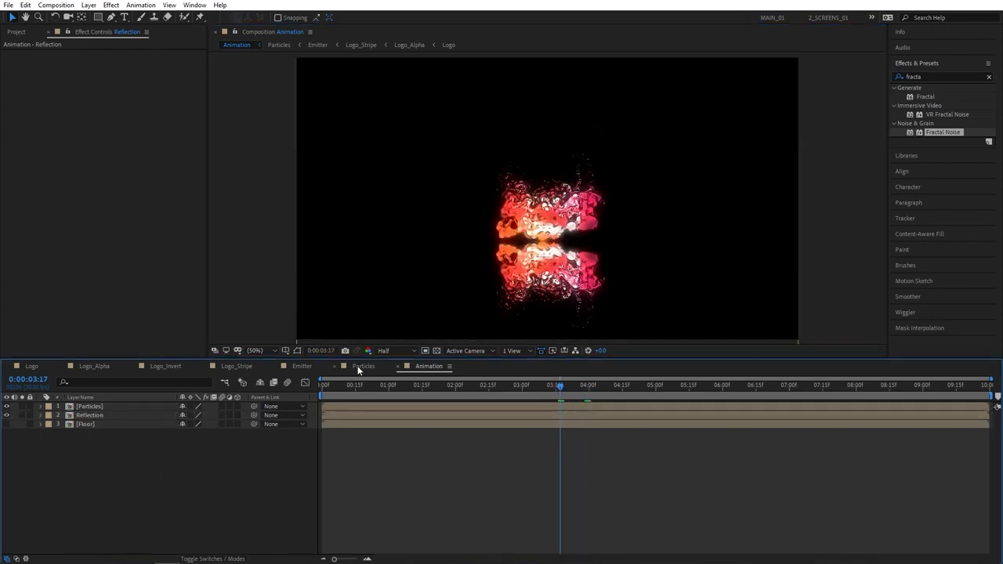
Drop Logo_Invert from the Project panel into the Particles comp timeline, then switch back to Animation
left_click(361, 367)
left_click(16, 32)
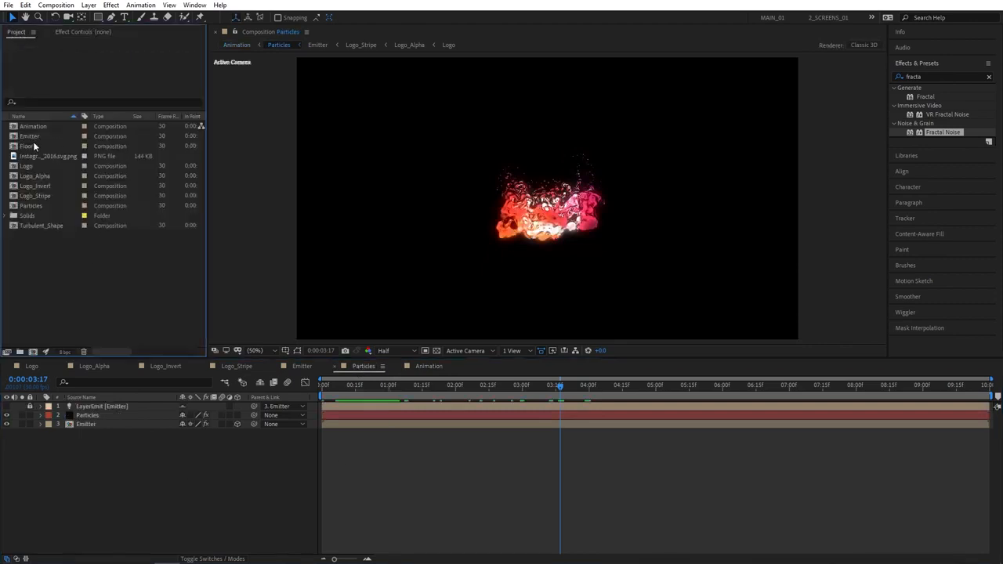
left_click_drag(44, 188, 77, 444)
left_click_drag(529, 395, 561, 396)
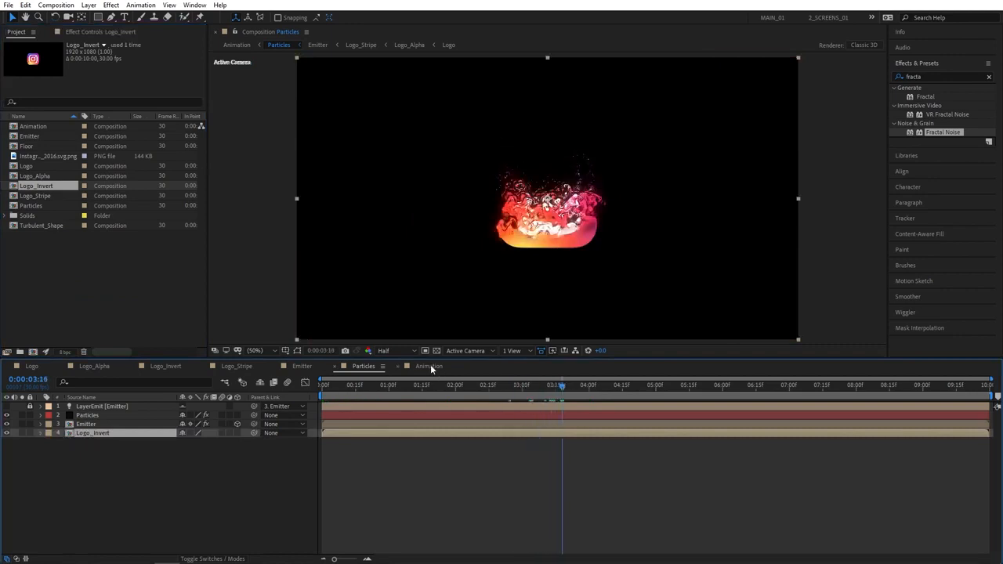
left_click(428, 367)
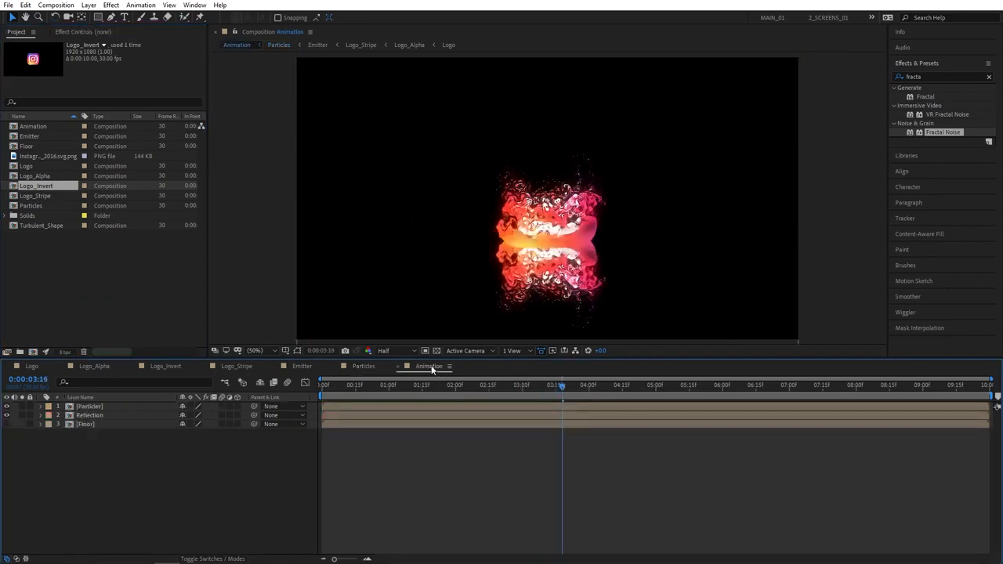
Move the Reflection layer lower, briefly showing Floor to compare before hiding it again
left_click(110, 416)
left_click_drag(574, 286, 575, 300)
key("Return")
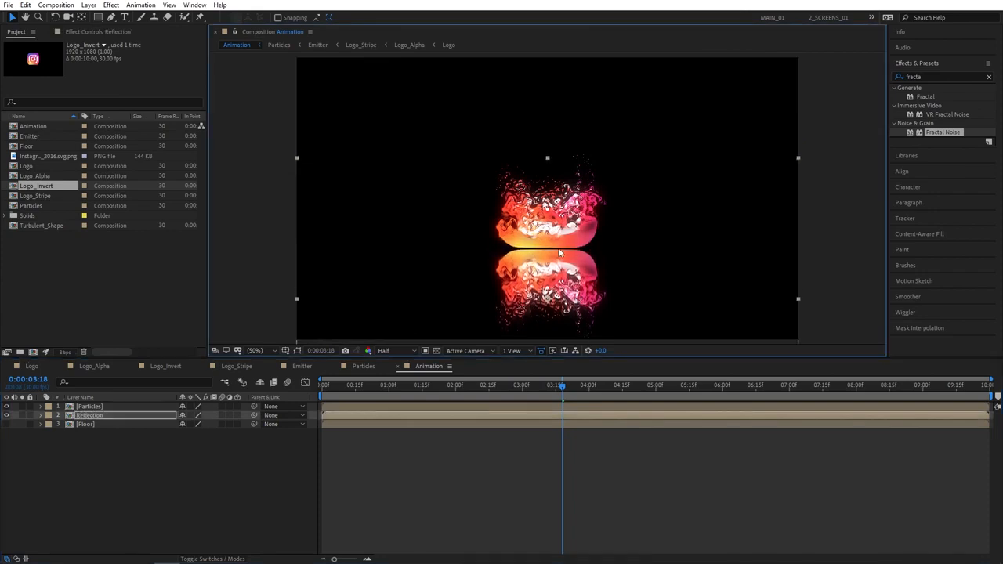
left_click_drag(563, 387, 576, 387)
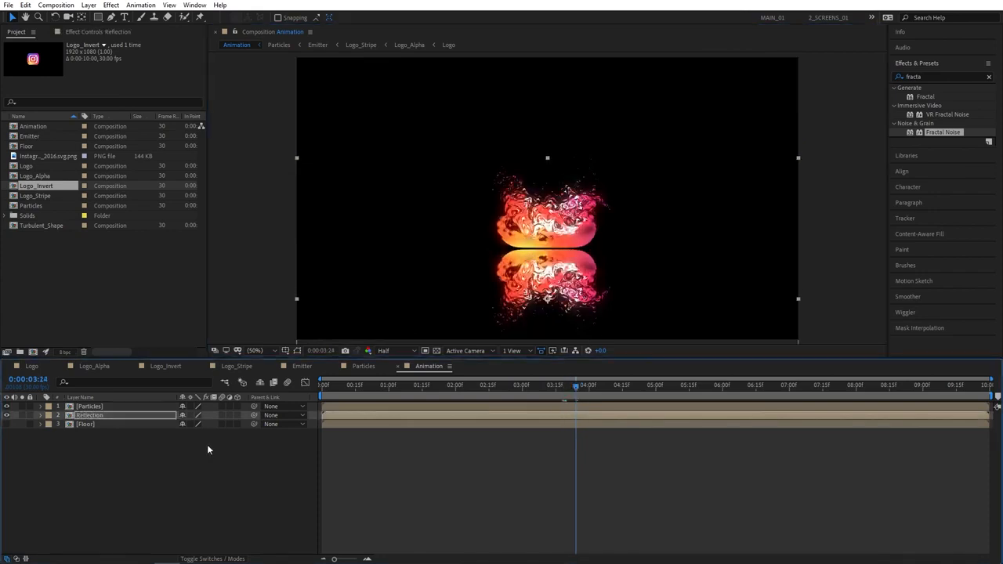
left_click(17, 432)
left_click(7, 424)
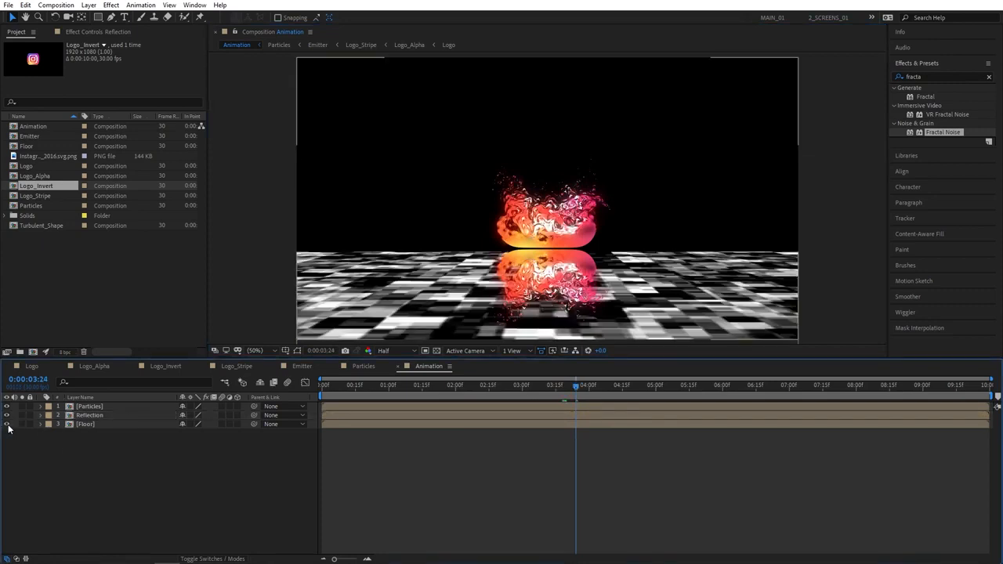
left_click(89, 415)
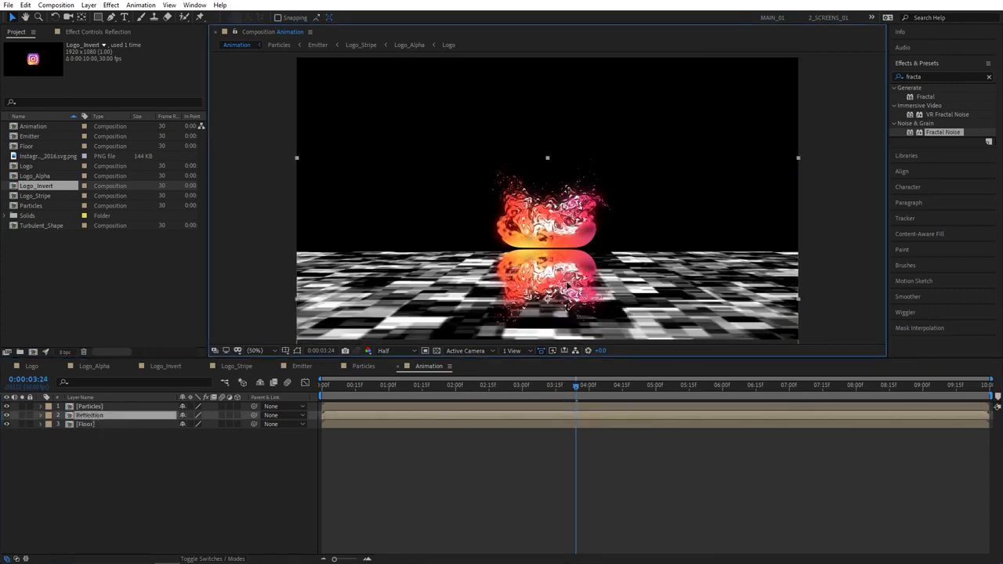
left_click(6, 424)
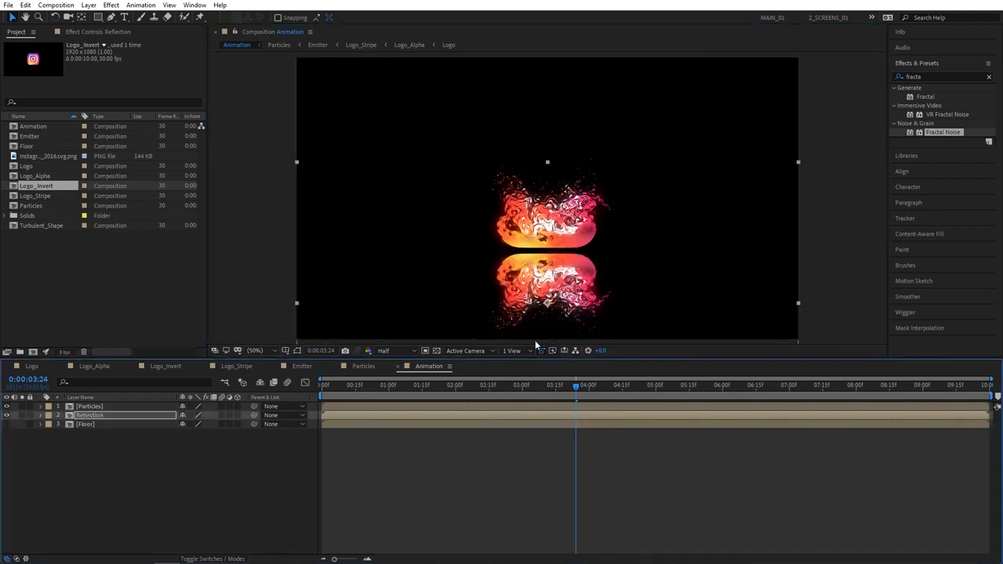
left_click(232, 467)
left_click(94, 416)
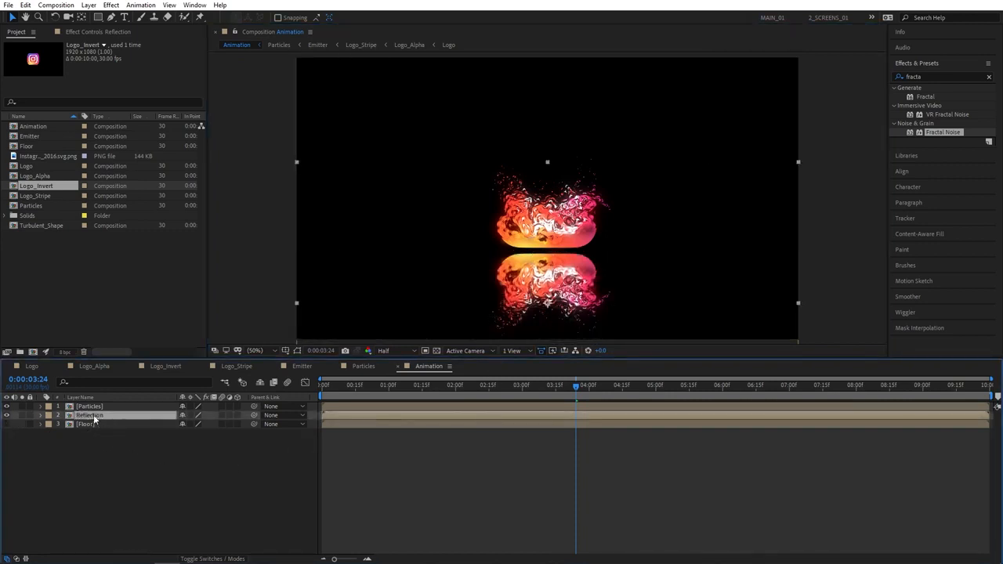
Set the Reflection layer's Opacity to 75% and Scale to 100, -75%
key("t")
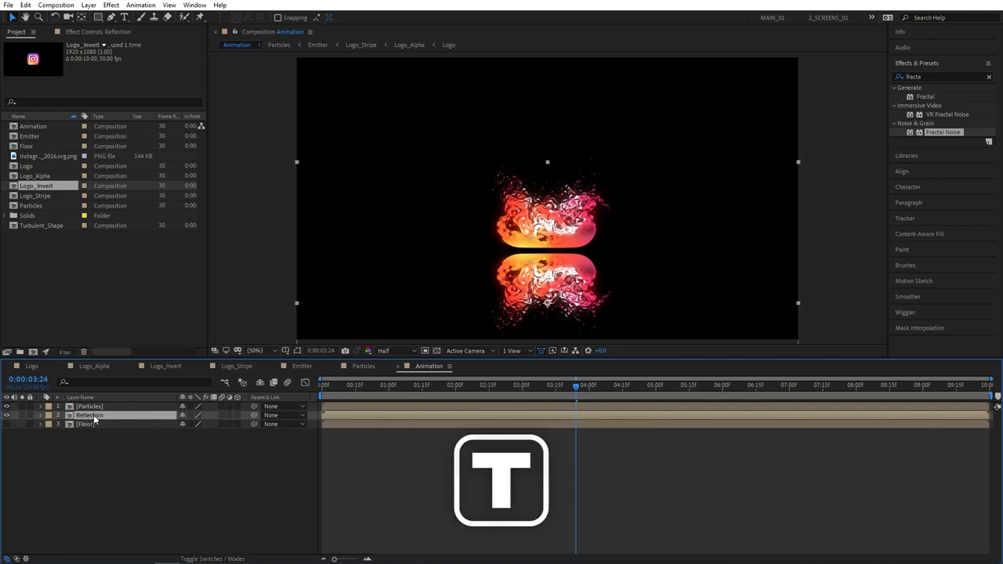
left_click(188, 424)
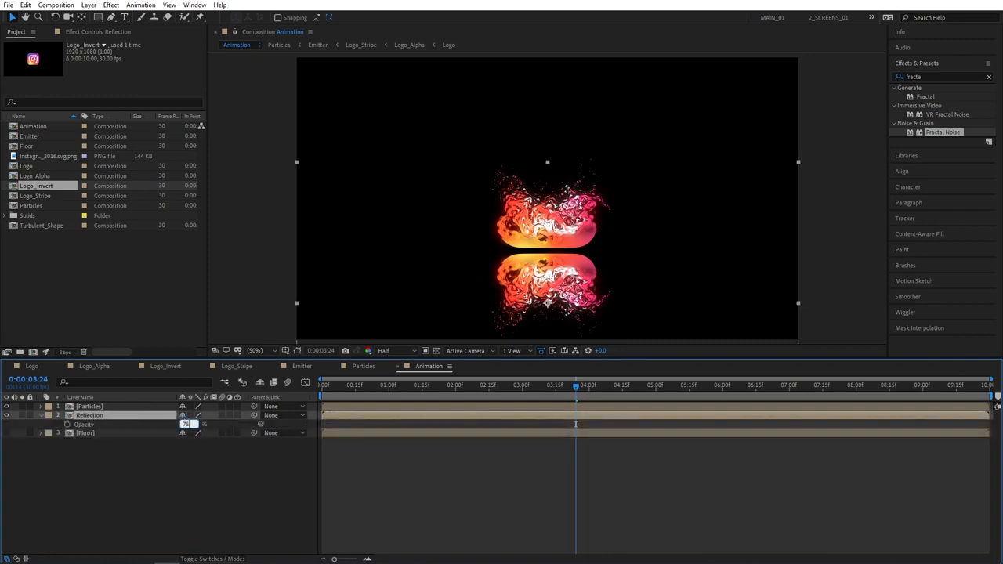
key("Return")
key("s")
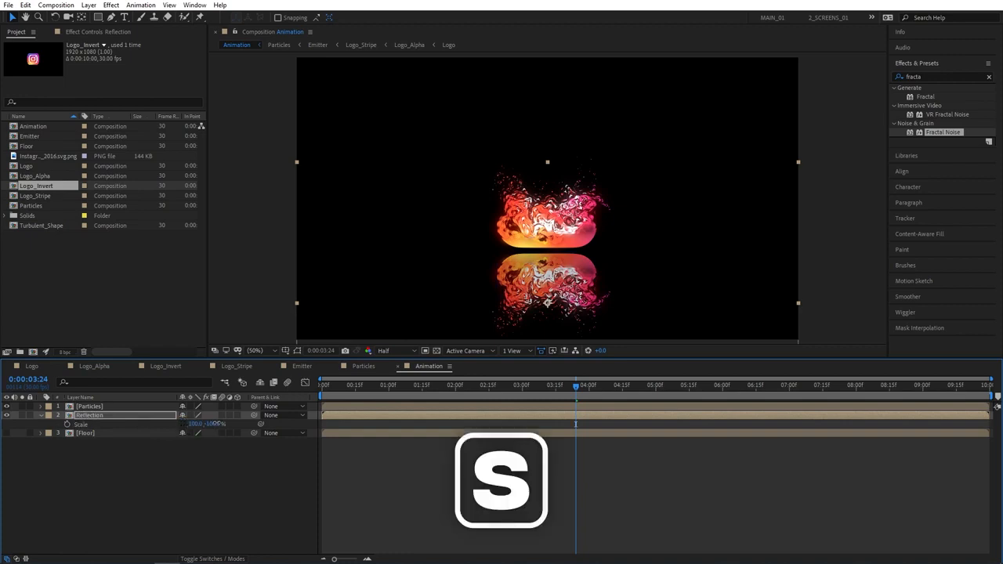
left_click(214, 424)
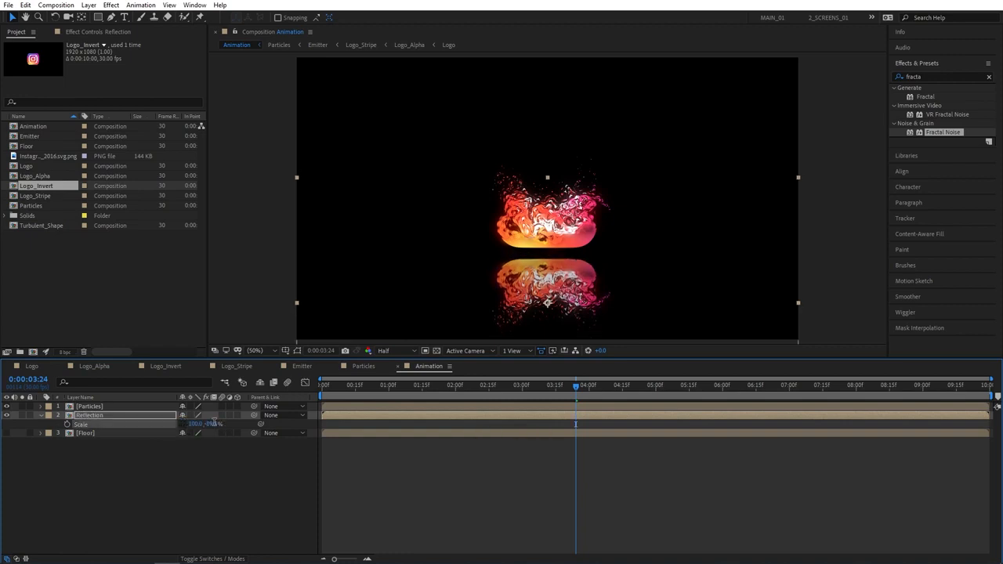
type("-75")
key("Return")
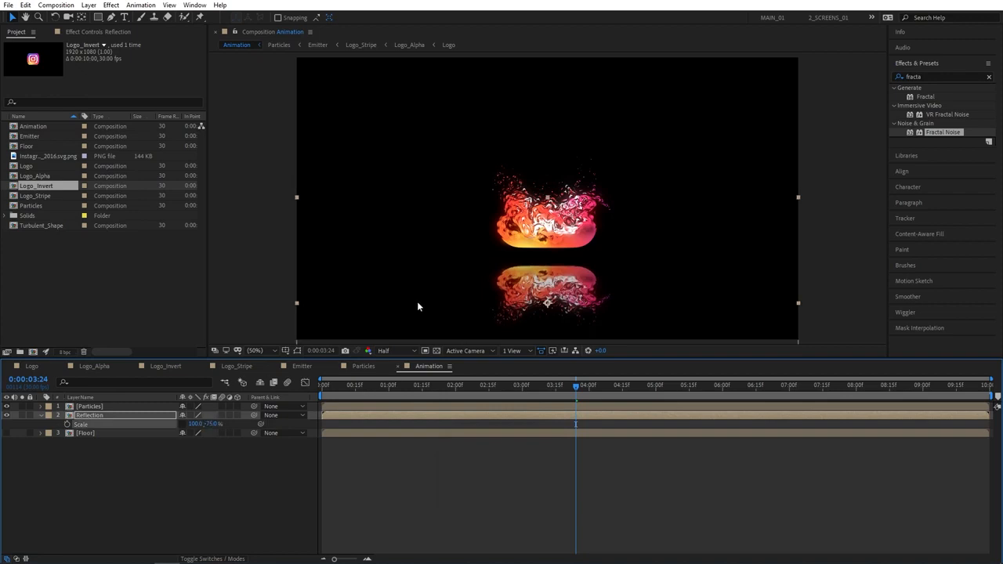
Raise the reflection slightly so it meets the logo
left_click(82, 457)
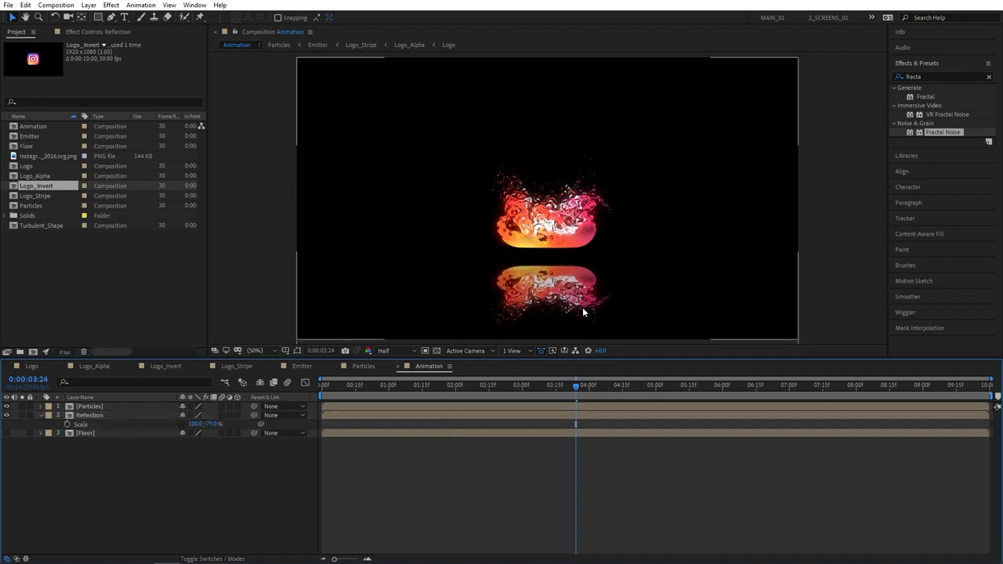
left_click(139, 414)
left_click_drag(581, 287, 582, 282)
left_click(184, 470)
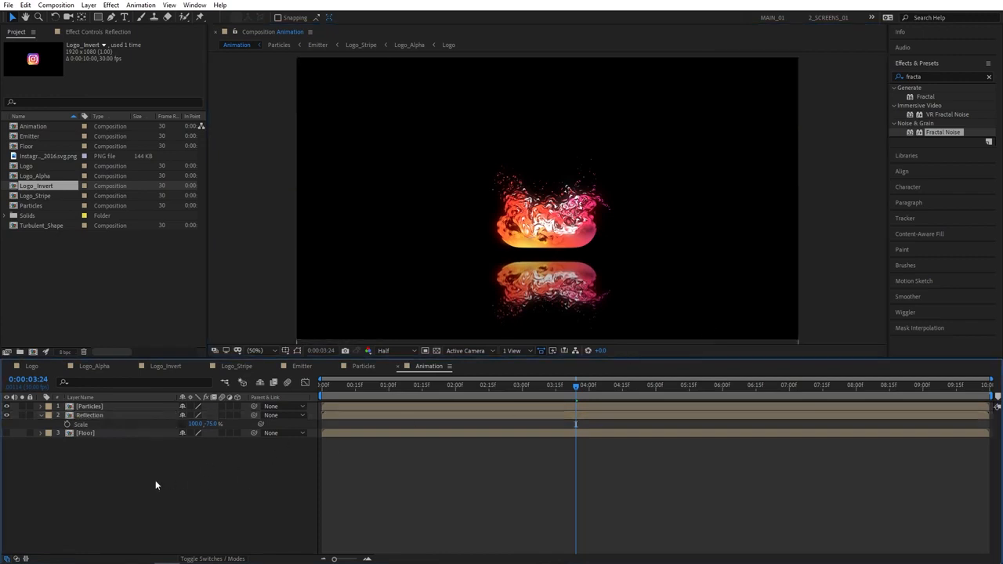
Add a new adjustment layer and place it below Particles
right_click(155, 485)
mouse_move(196, 368)
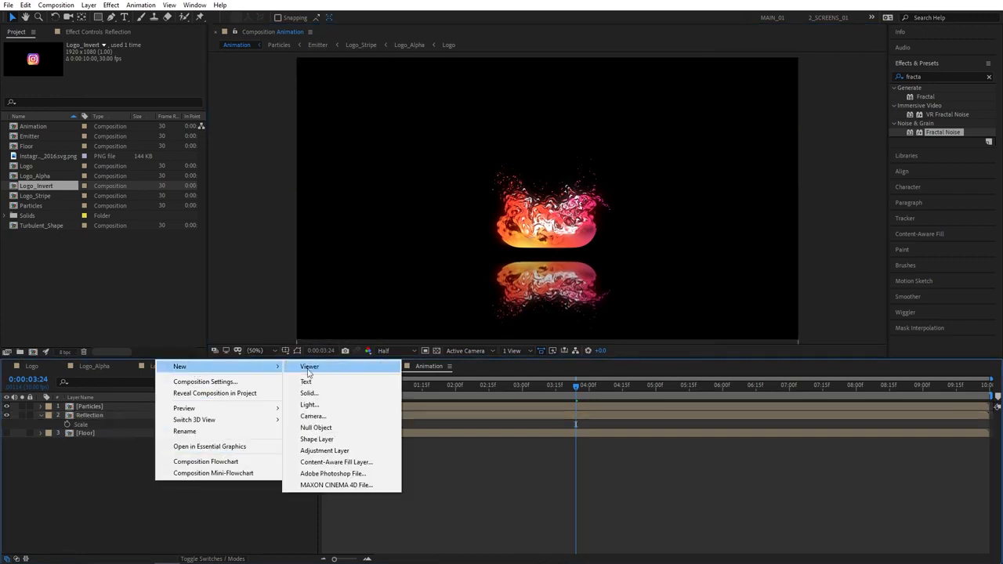
left_click(321, 450)
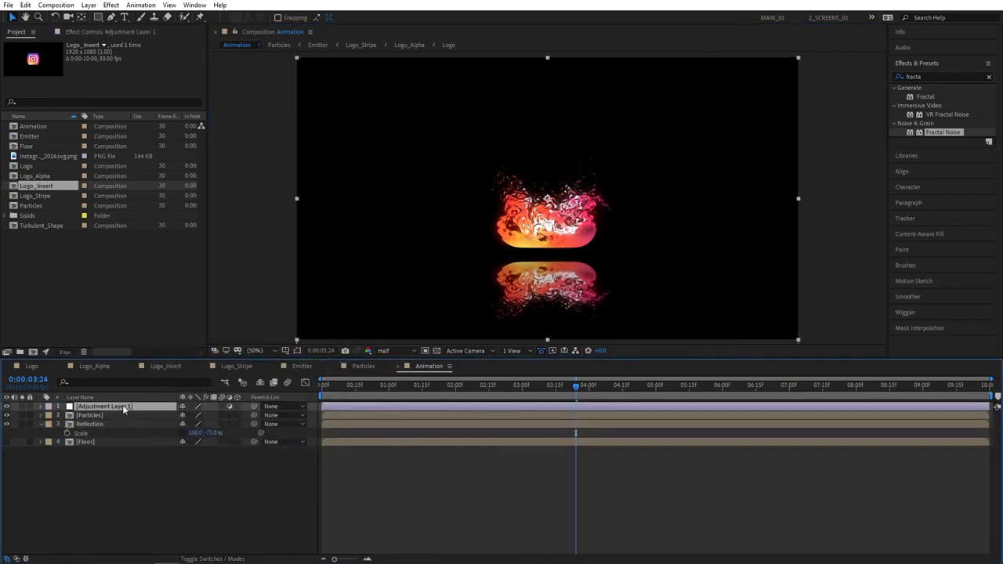
left_click_drag(123, 409, 97, 413)
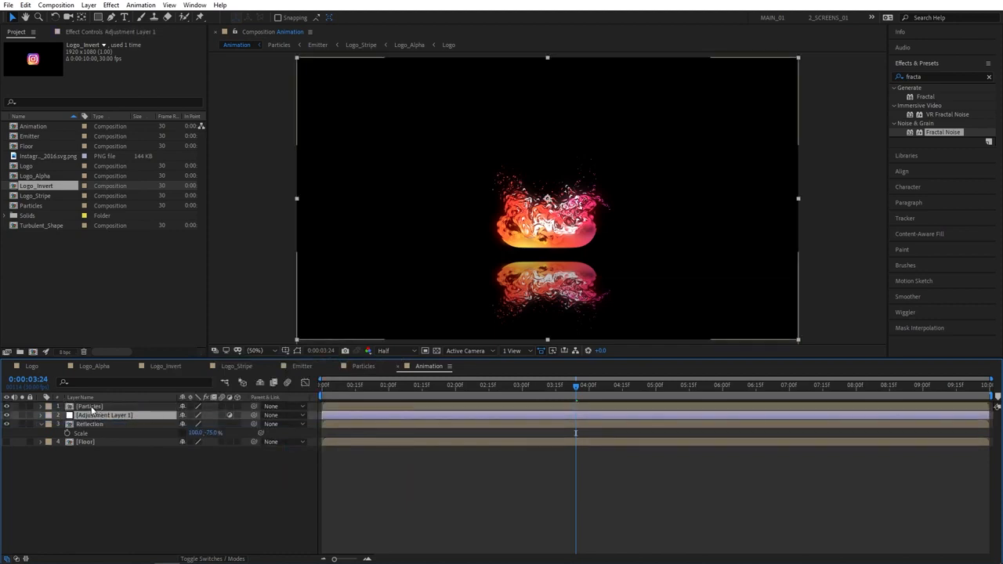
left_click(154, 489)
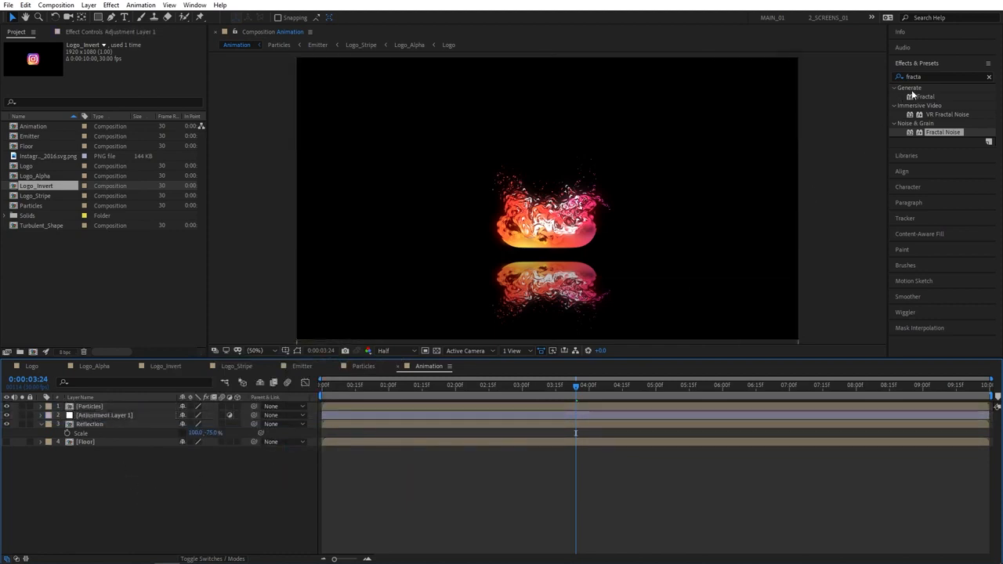
Apply Compound Blur to Adjustment Layer 1 using Floor as the blur layer, previewing at Full resolution
left_click(934, 76)
type("compo")
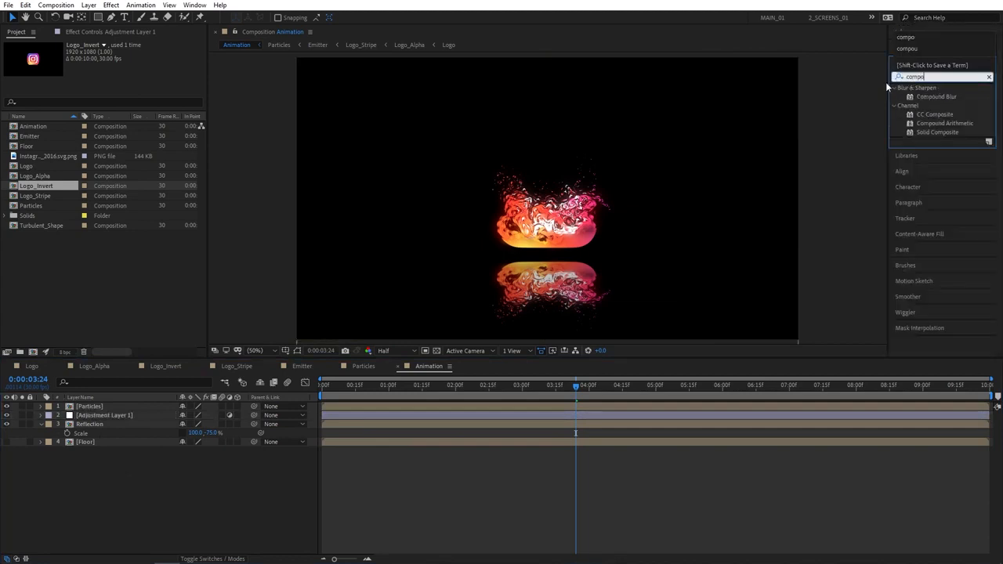
left_click_drag(936, 96, 124, 412)
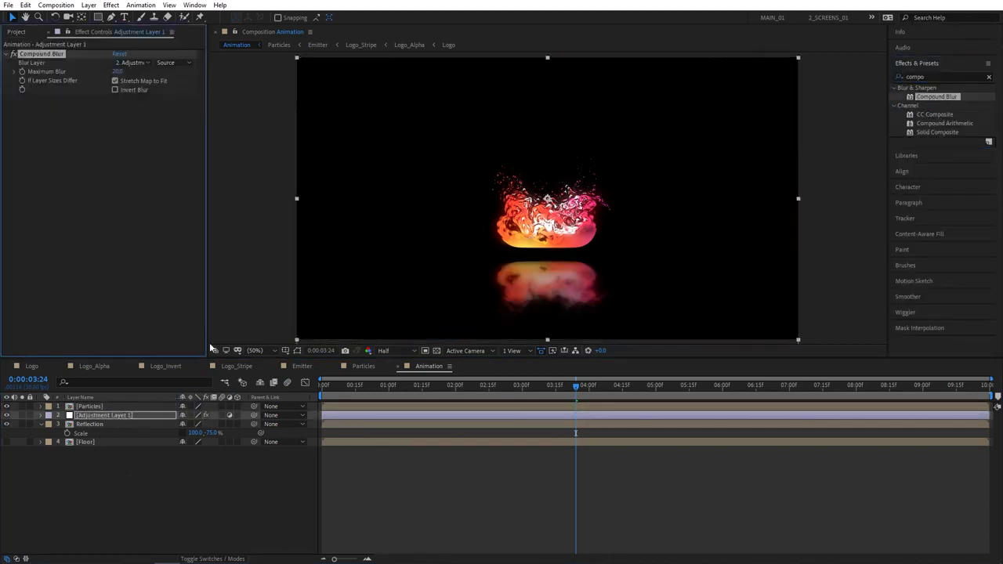
left_click(136, 62)
left_click(142, 125)
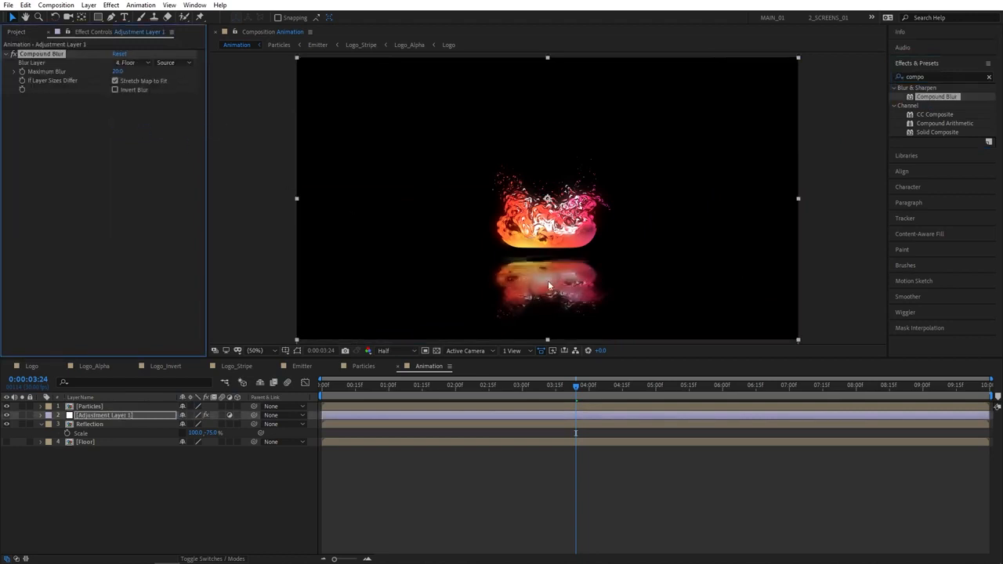
scroll(549, 285, "up", 2)
left_click(388, 350)
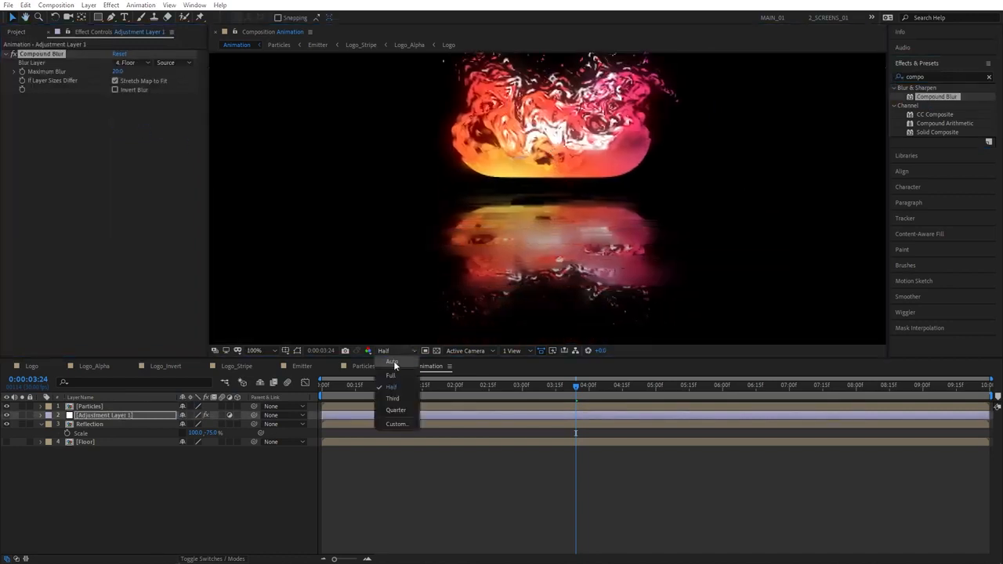
left_click(390, 375)
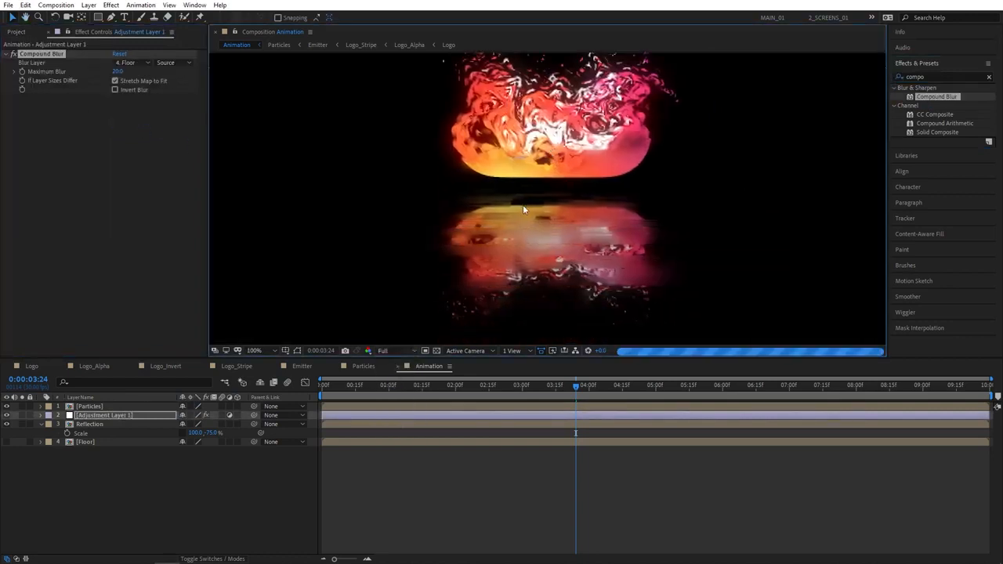
Set Compound Blur's Maximum Blur to 100
left_click_drag(119, 71, 117, 72)
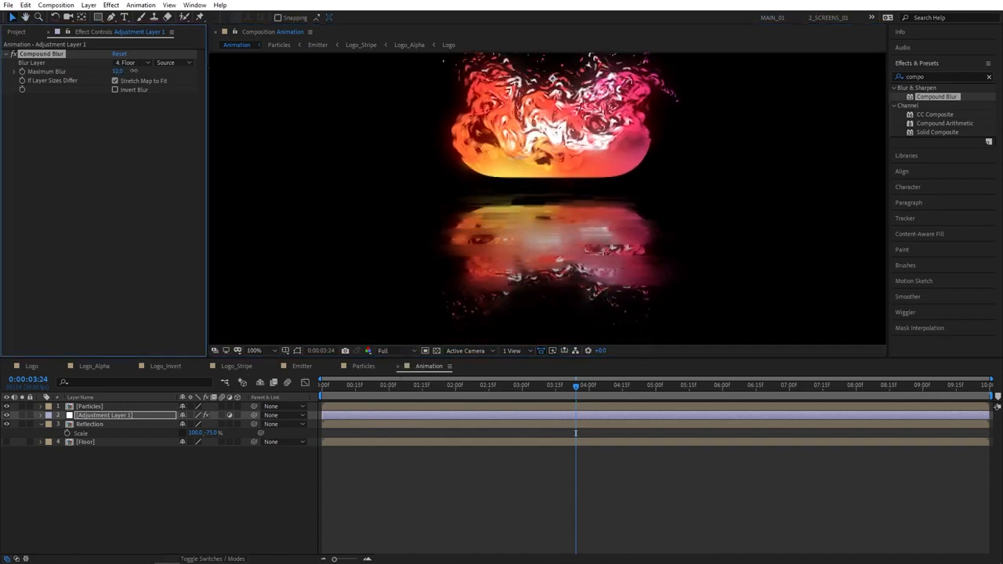
left_click(117, 72)
type("100")
key("Return")
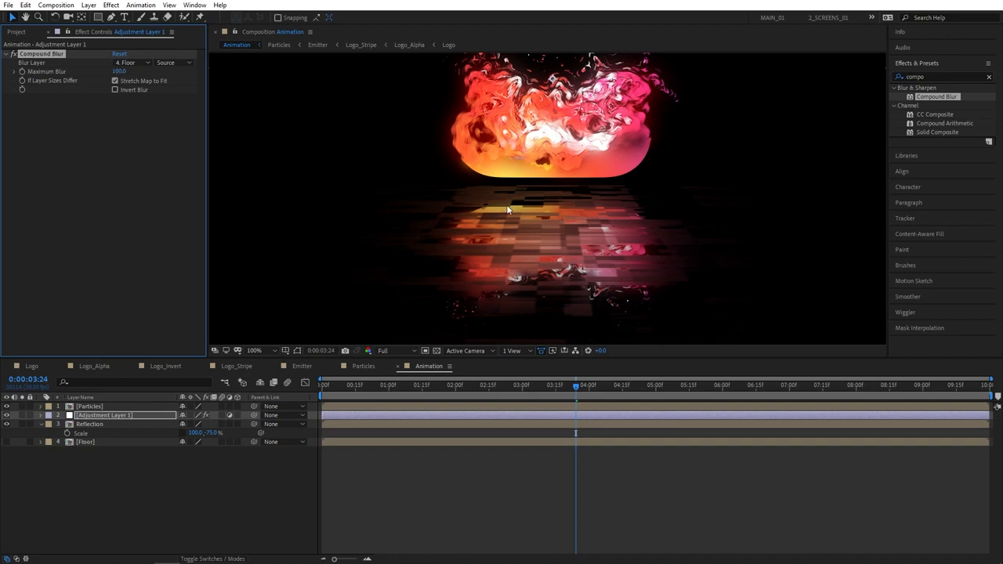
left_click(920, 76)
type("glass")
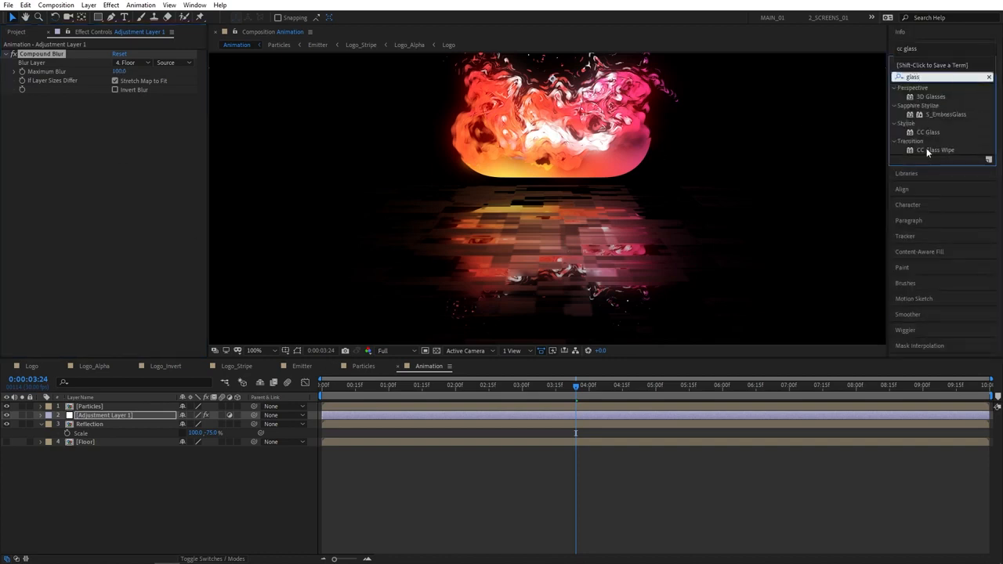
Apply CC Glass to Adjustment Layer 1 with Bump Map Floor, Softness 0, Height 10, Displacement 50
left_click_drag(927, 132, 129, 414)
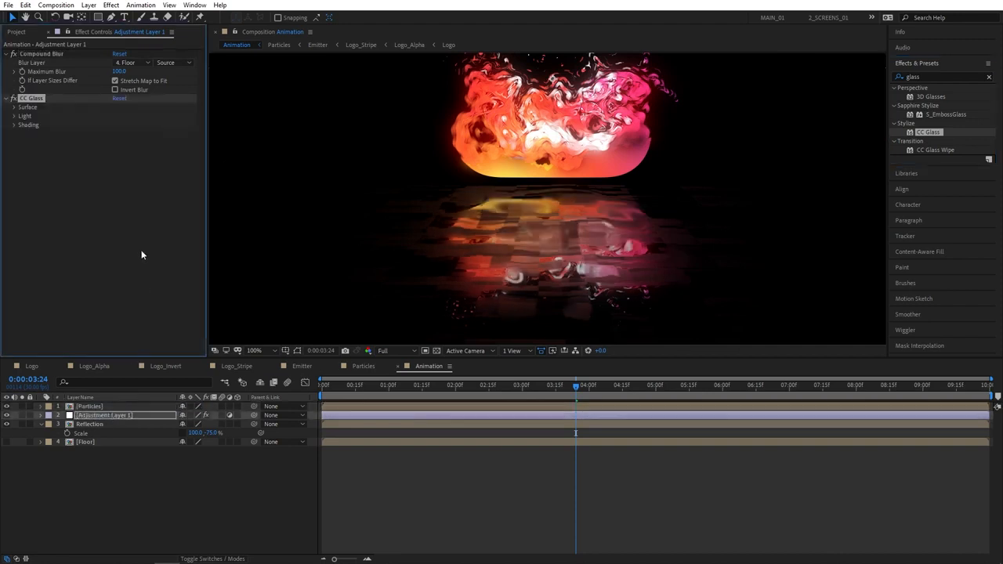
left_click(14, 107)
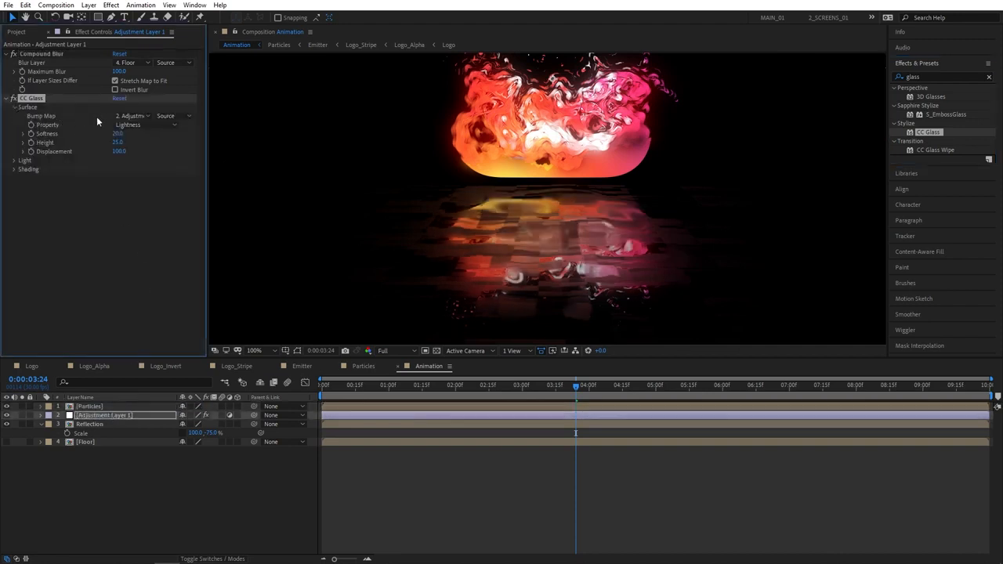
left_click(132, 116)
left_click(137, 179)
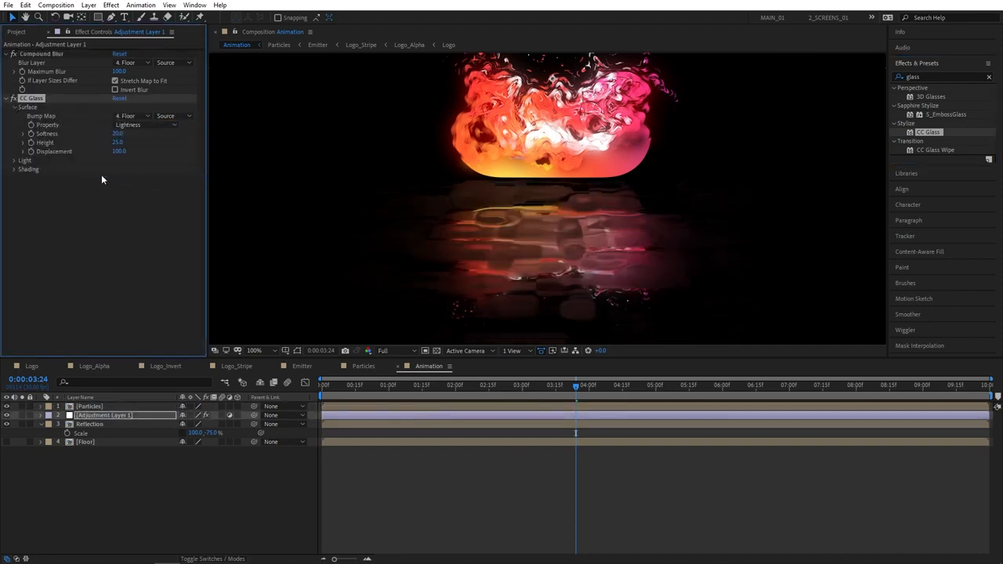
left_click_drag(114, 136, 98, 137)
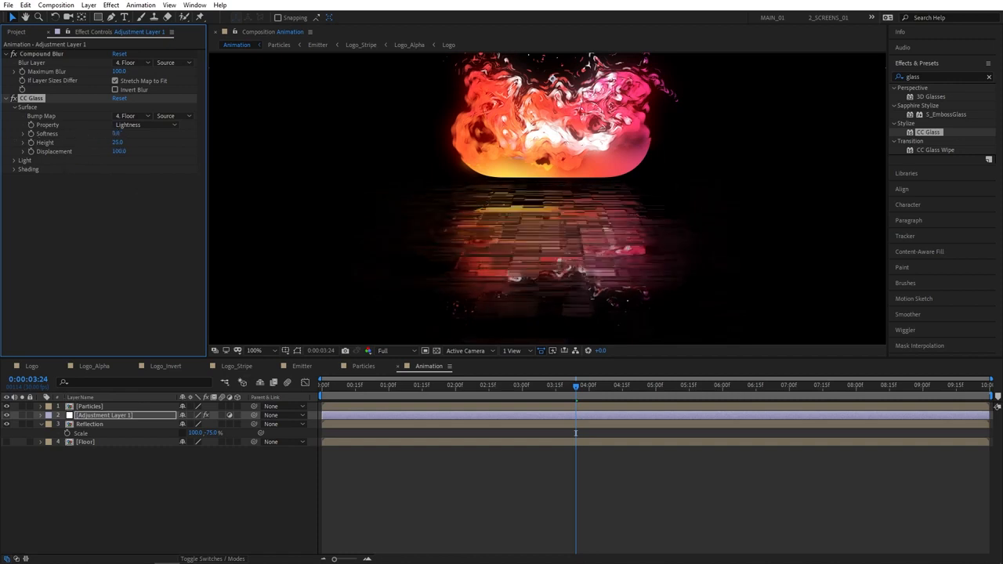
left_click(118, 143)
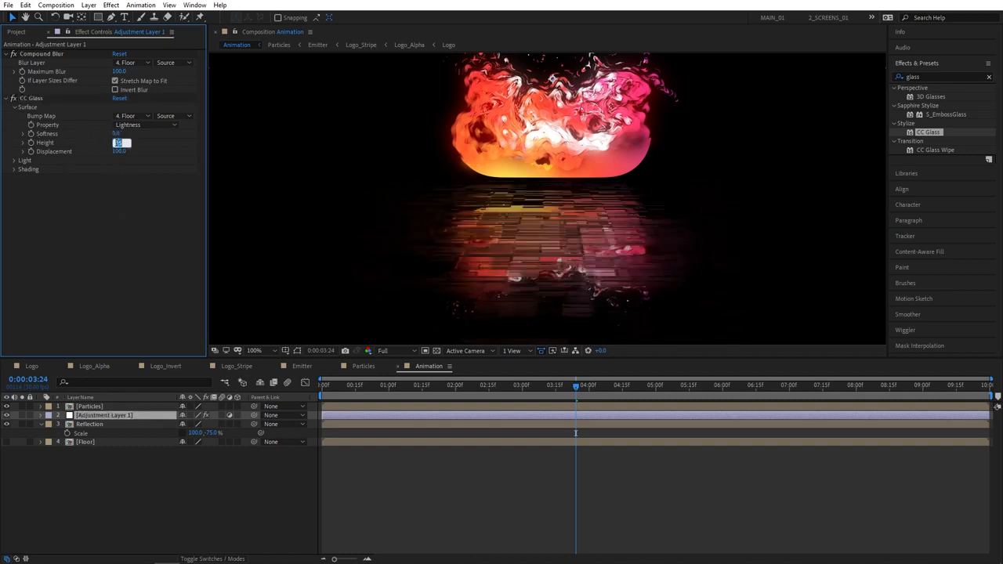
type("10")
key("Return")
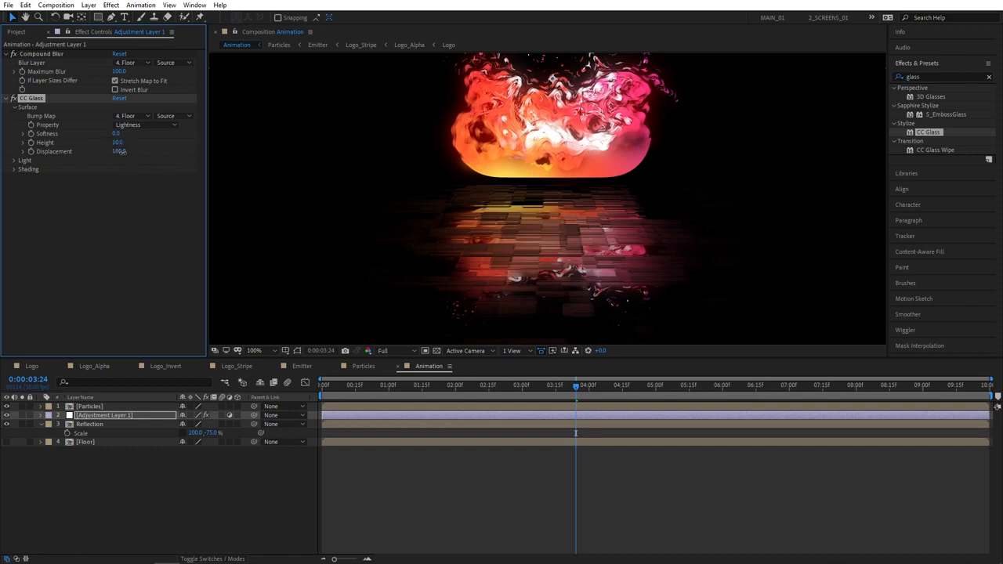
left_click(118, 154)
type("50")
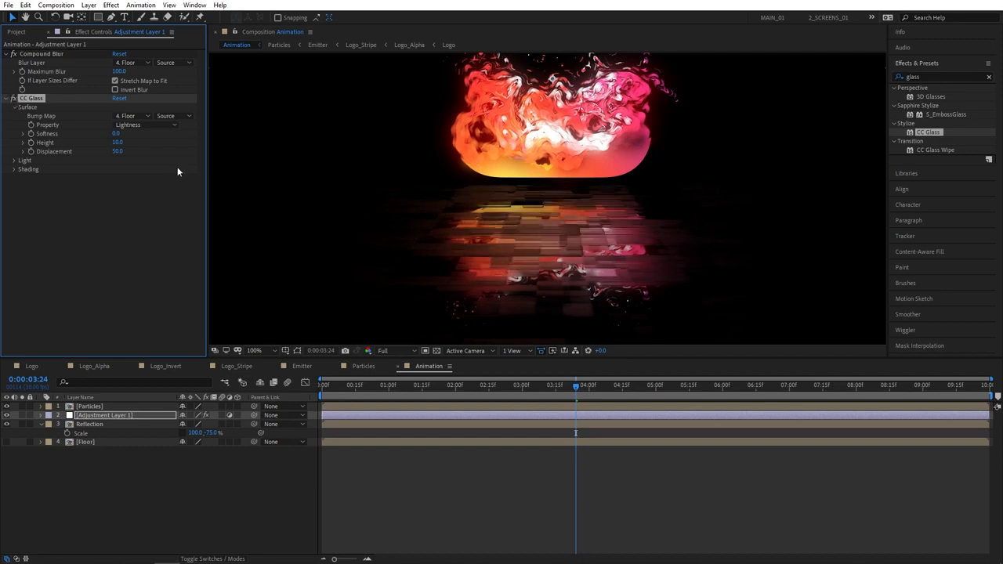
left_click(158, 507)
scroll(675, 242, "down", 2)
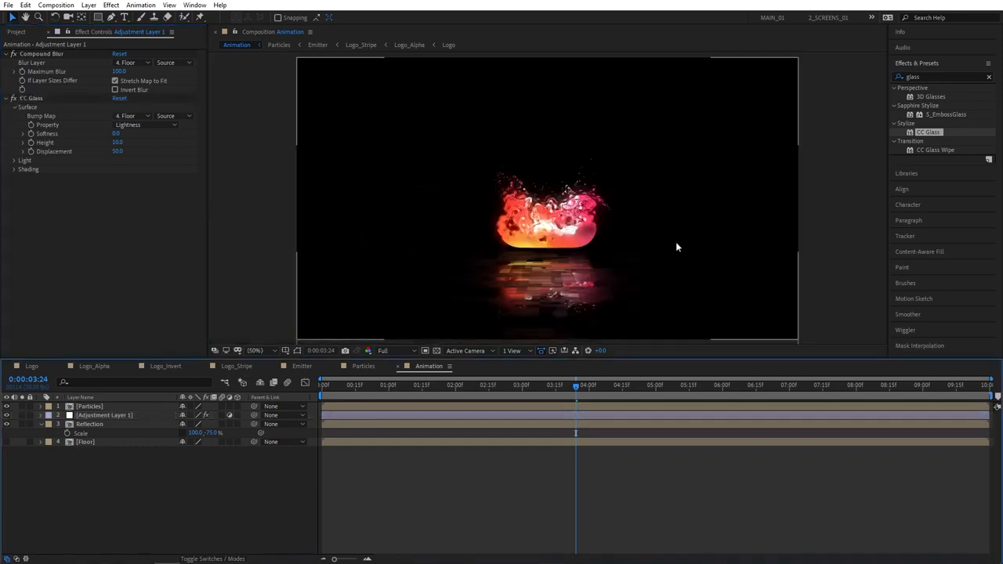
Step back slightly in time and set the preview resolution to Half
left_click_drag(552, 389, 490, 390)
left_click(391, 350)
left_click(388, 391)
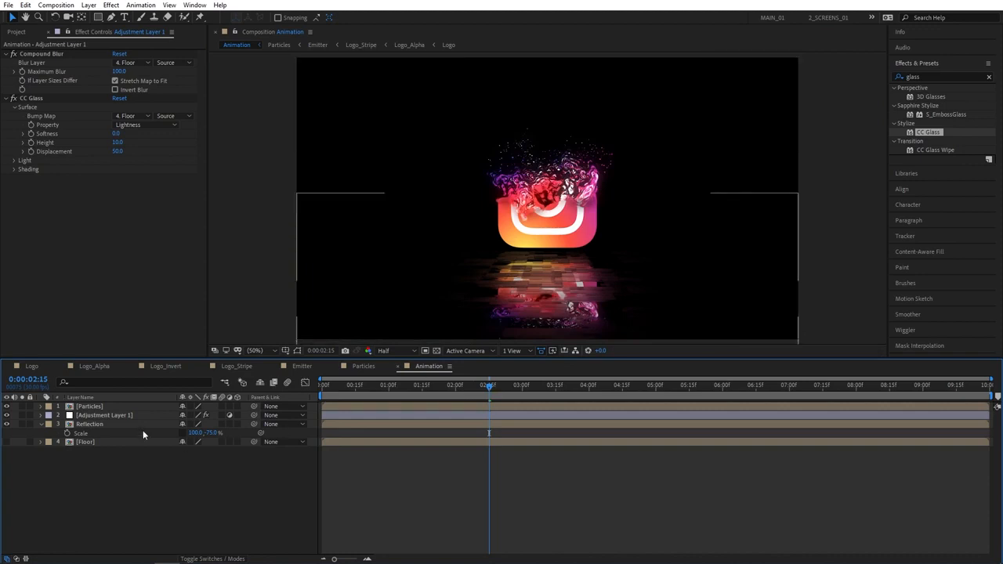
Apply Directional Blur to the Reflection layer with Direction 90° and Blur Length 30
left_click(913, 77)
type("direc")
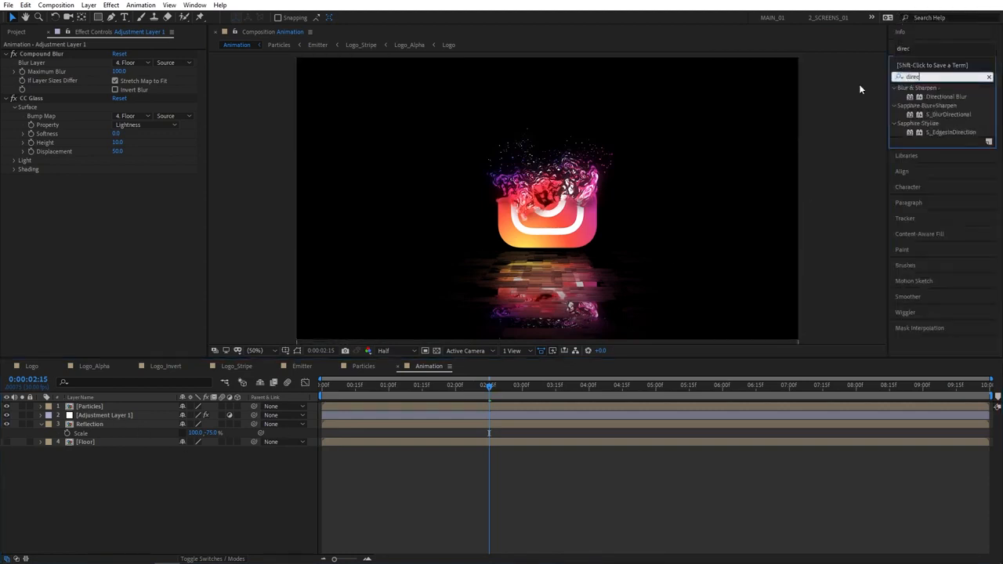
left_click_drag(961, 97, 99, 424)
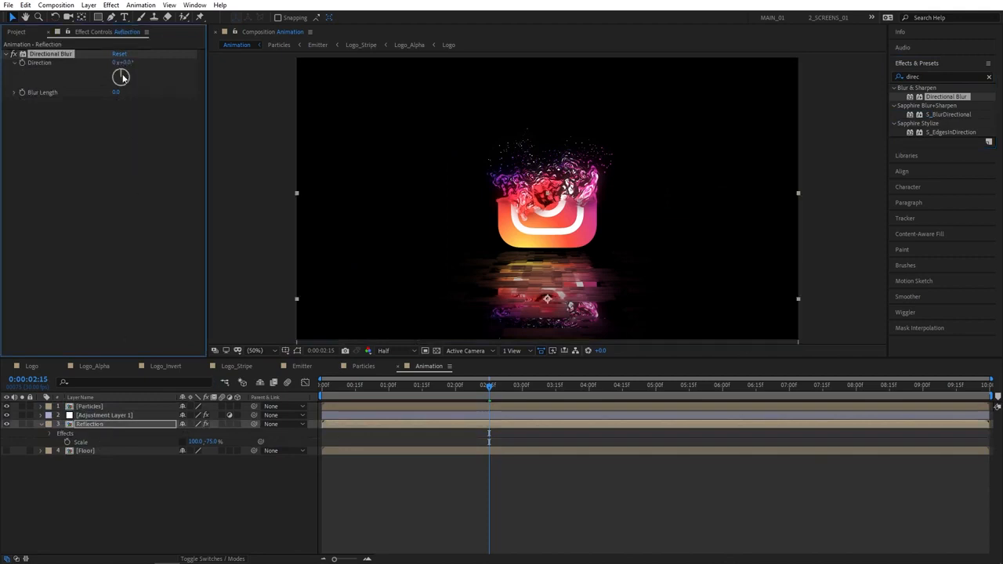
left_click_drag(115, 93, 137, 92)
left_click(118, 92)
type("30")
key("Return")
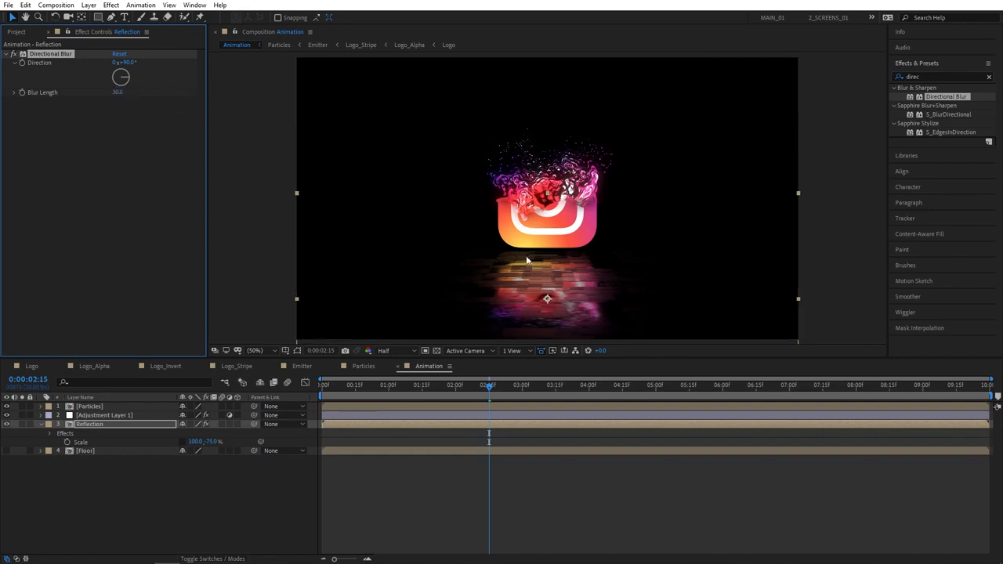
left_click_drag(489, 386, 438, 388)
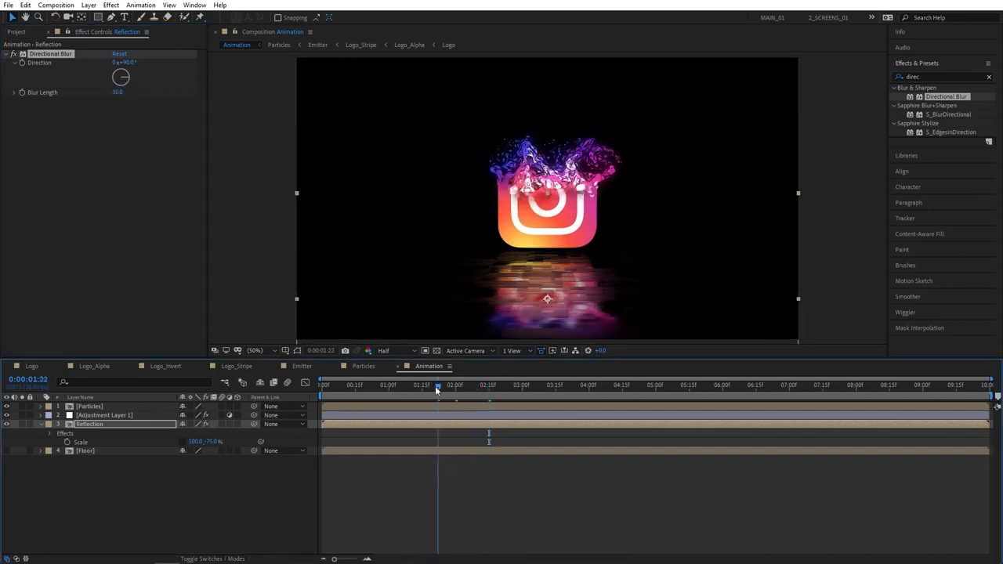
key("F2")
left_click(42, 424)
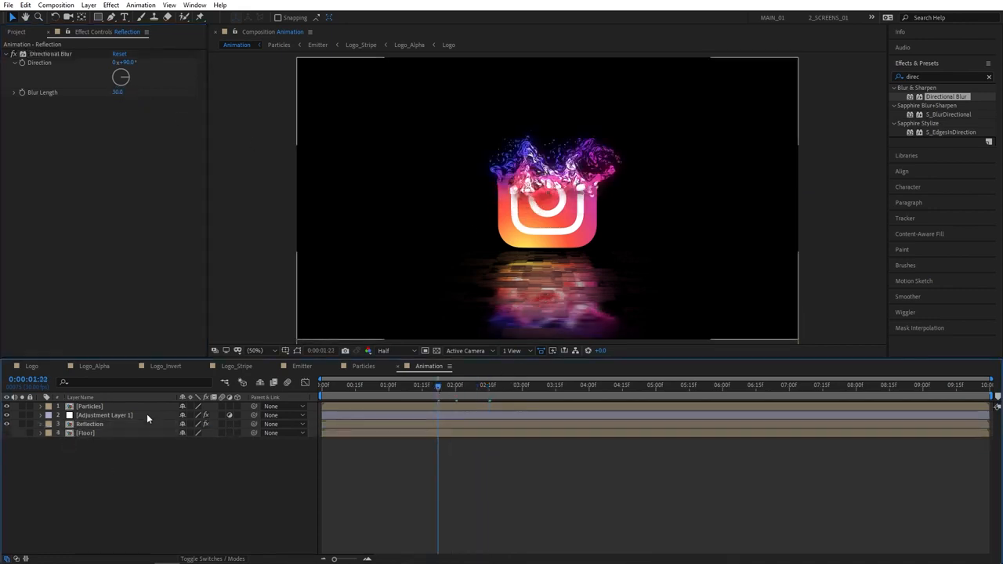
Make Particles and Reflection 3D and add a 28mm camera without depth of field
left_click(238, 406)
left_click(237, 424)
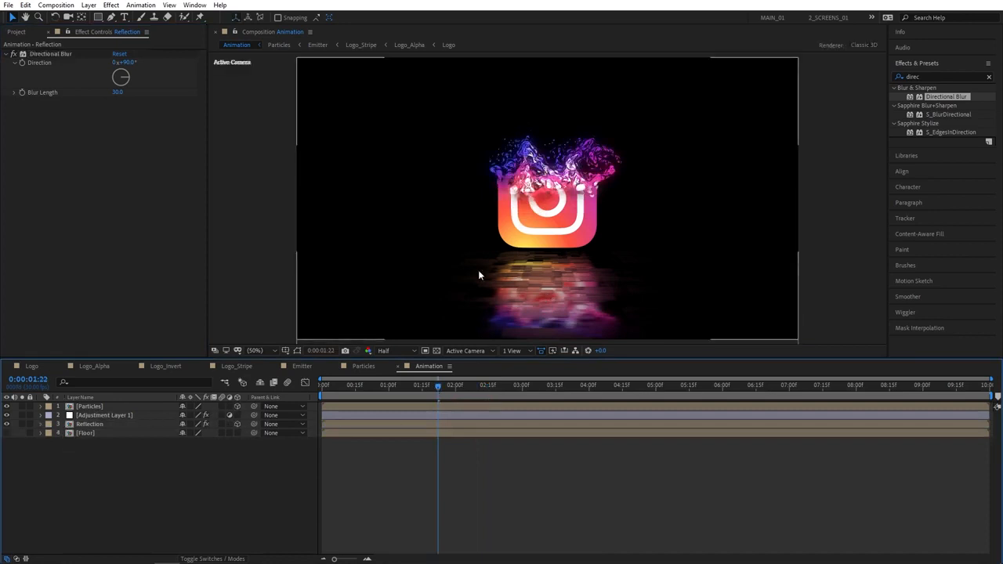
right_click(105, 474)
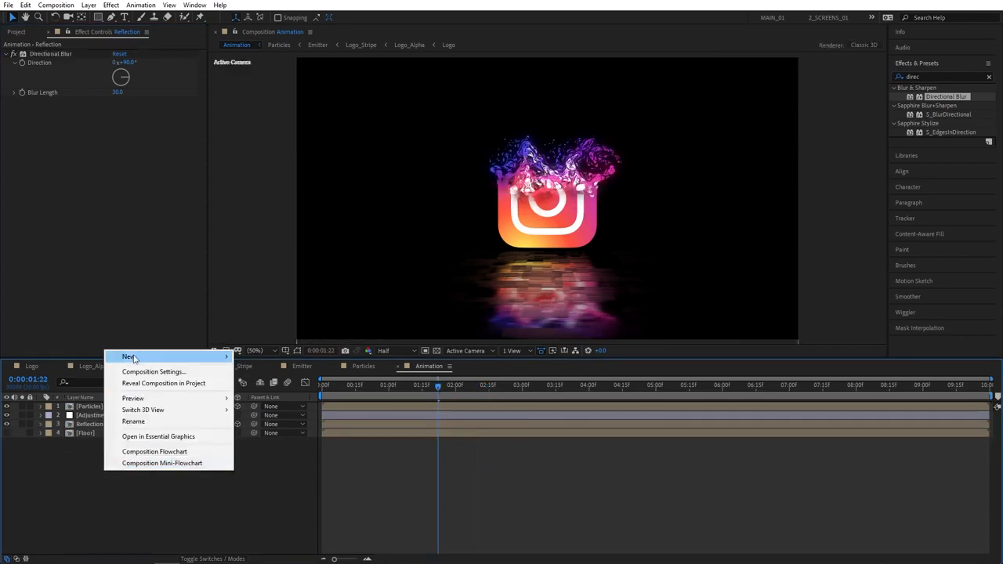
mouse_move(133, 356)
left_click(258, 405)
left_click(565, 128)
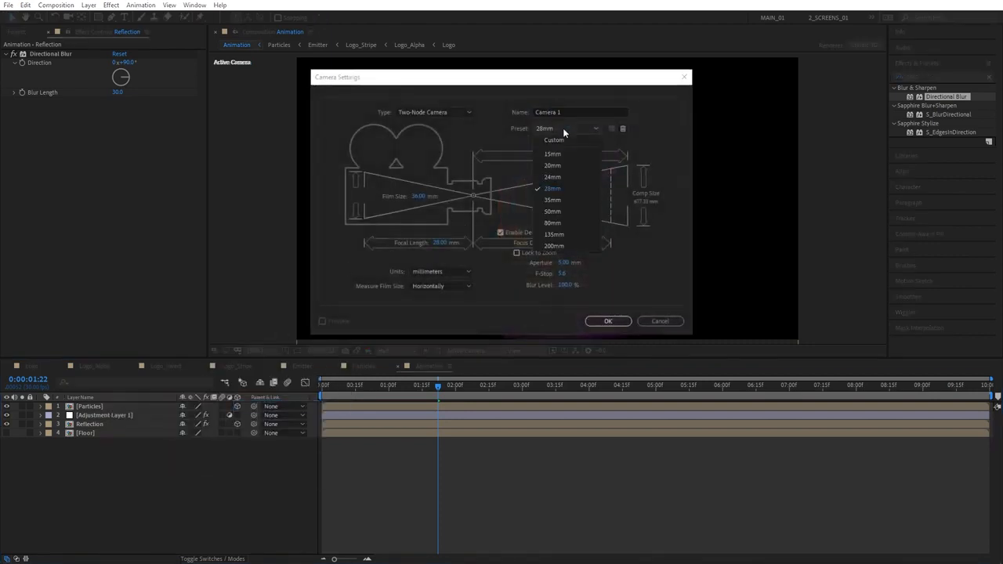
left_click(555, 194)
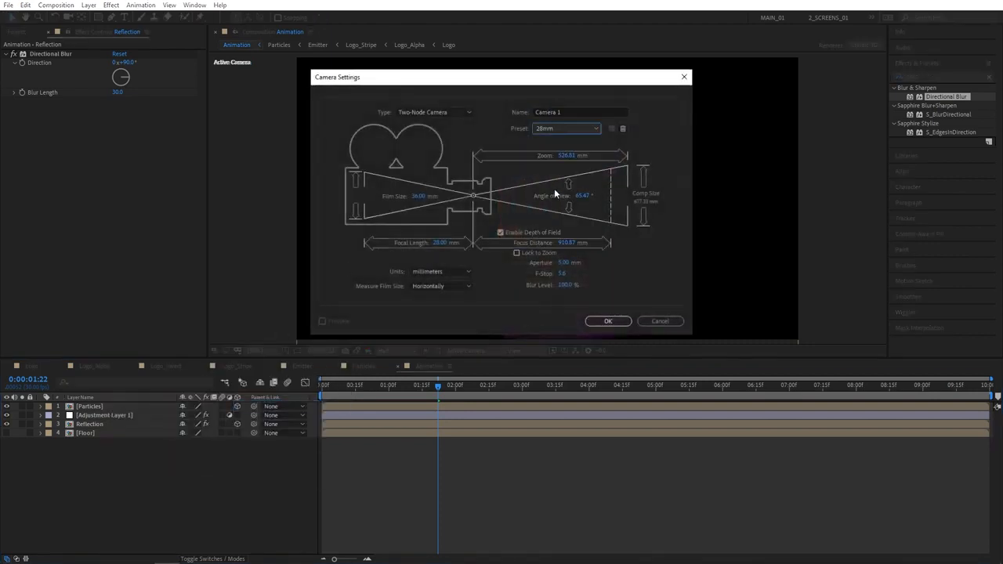
left_click(501, 235)
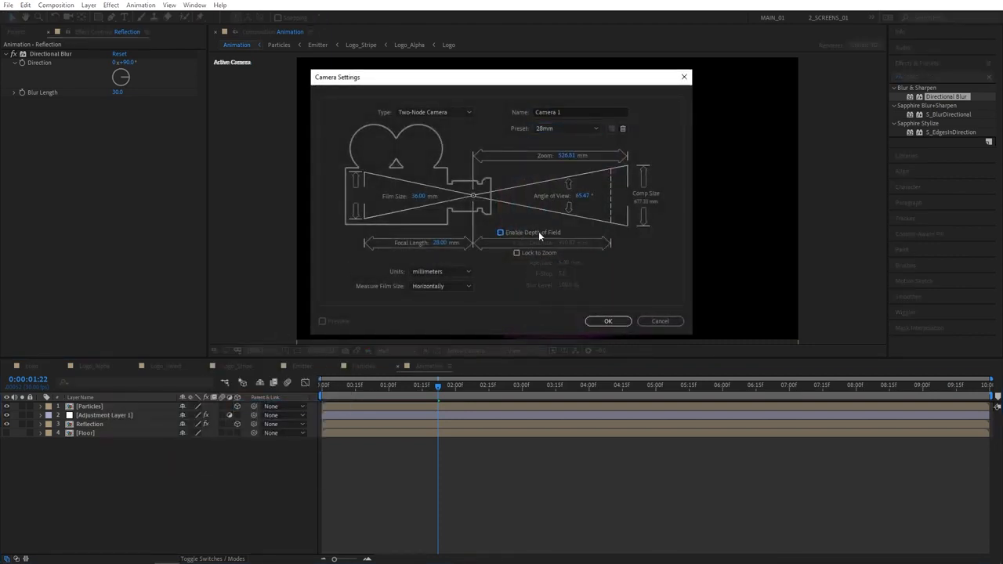
left_click(608, 321)
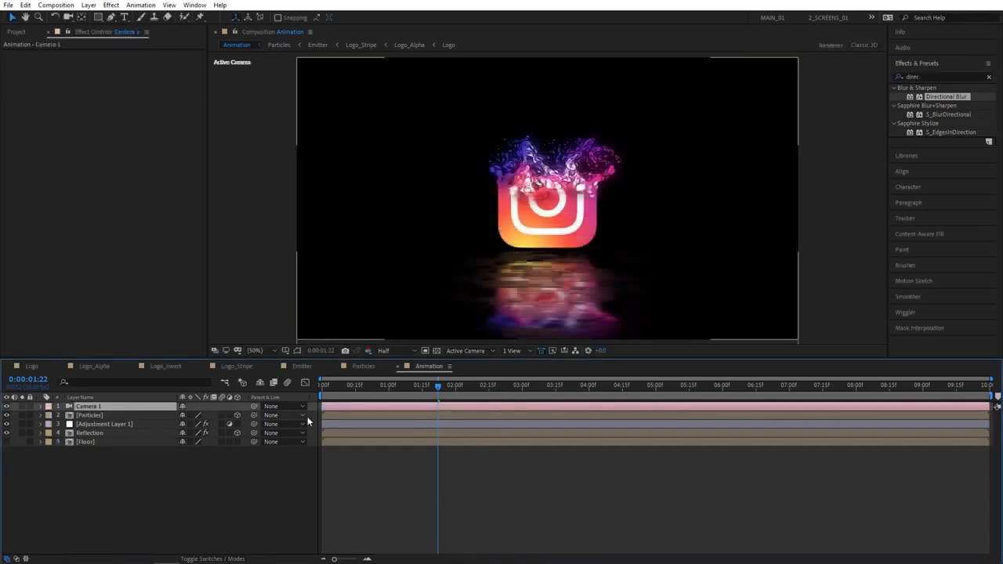
Keyframe Camera 1's Z position at -1500 at the start of the comp
key("p")
left_click(99, 405)
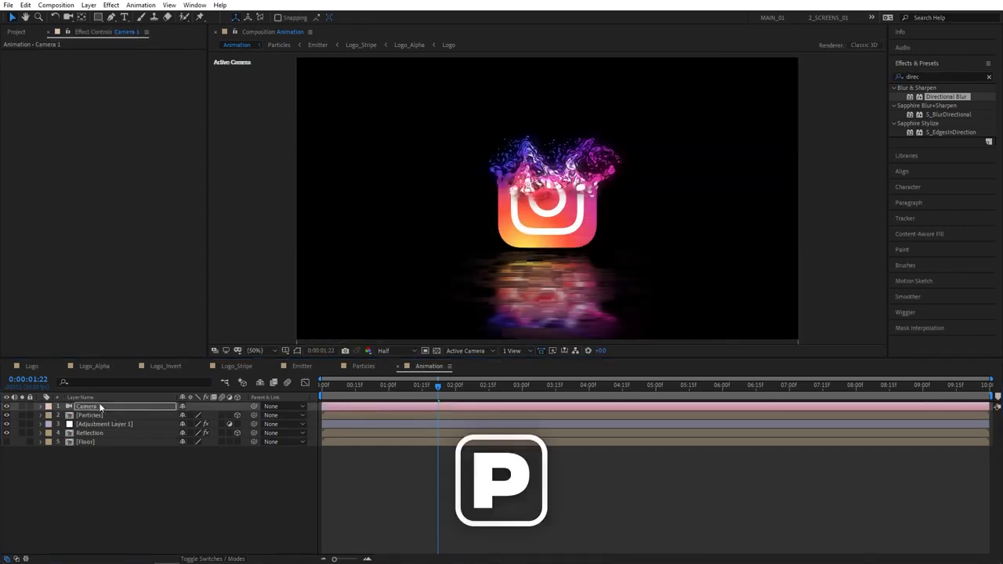
key("p")
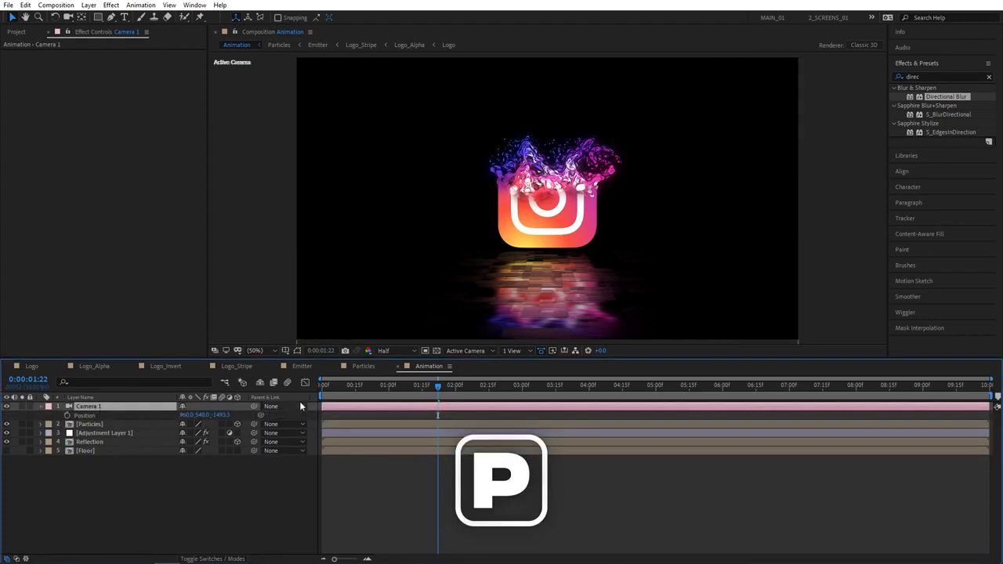
left_click_drag(436, 387, 320, 389)
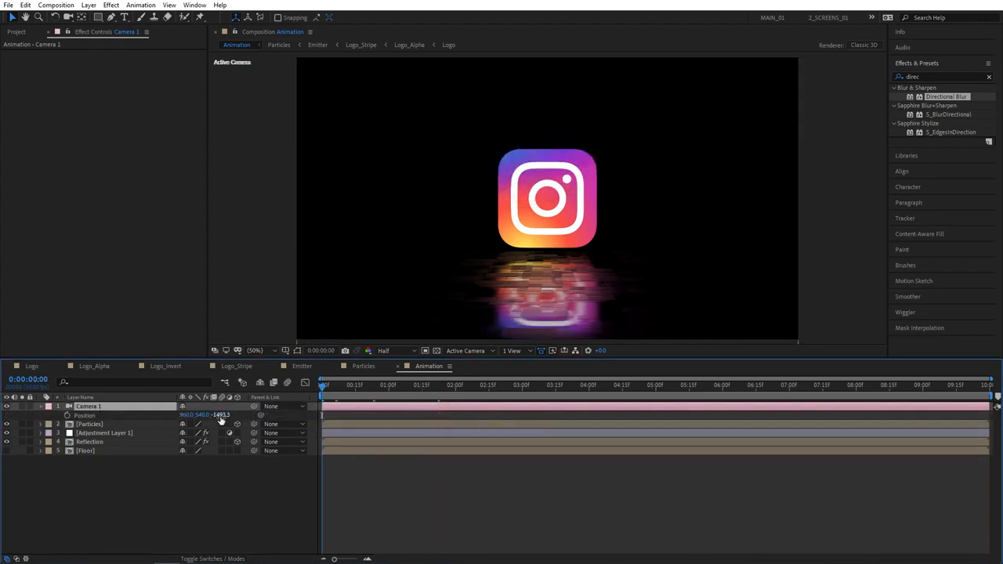
left_click(221, 416)
type("-1500")
key("Return")
left_click(68, 416)
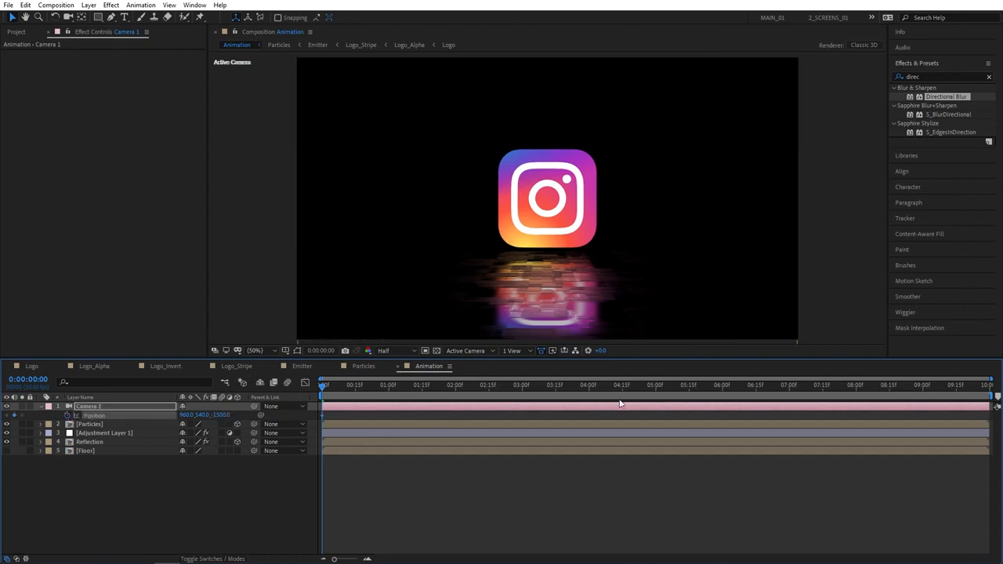
Keyframe Camera 1's Z position at -1100 at 7 seconds
left_click(789, 389)
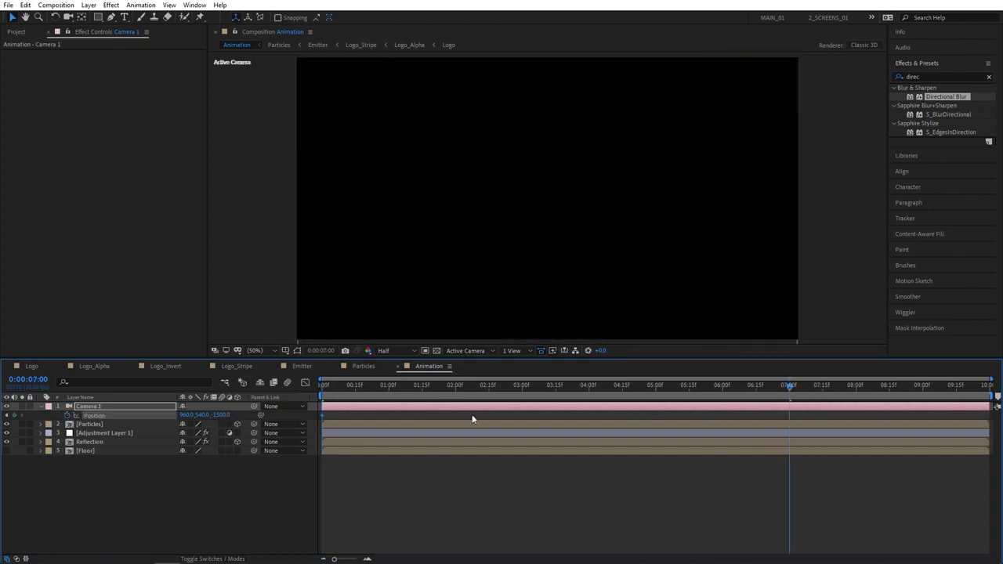
left_click(220, 415)
type("-1100")
key("Return")
mouse_move(628, 389)
left_mouse_down()
mouse_move(510, 392)
mouse_move(614, 400)
mouse_move(381, 392)
mouse_move(146, 445)
left_mouse_up()
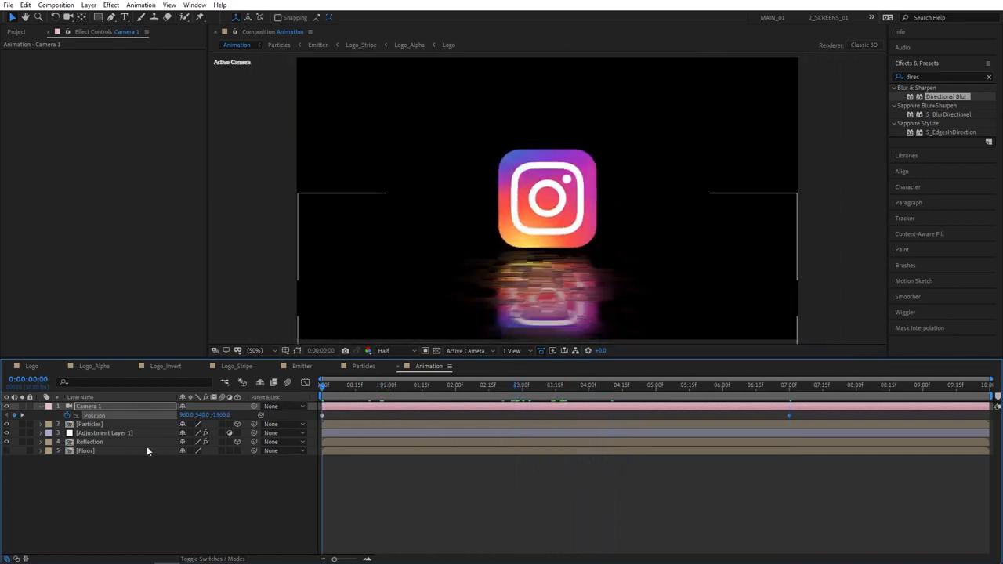
Copy Camera 1 into the Floor precomp, then go back to the Animation comp
left_click(102, 407)
key("ctrl+c")
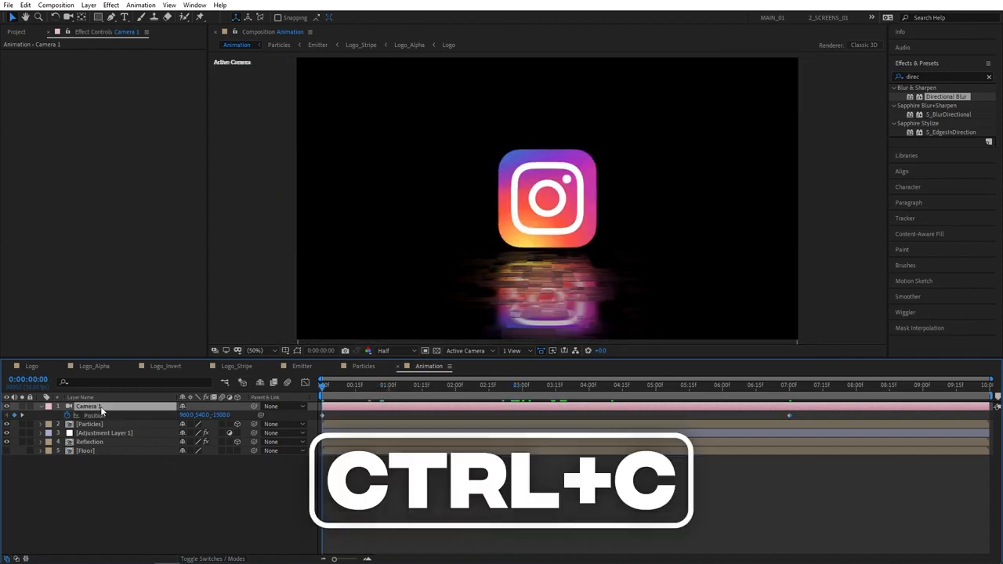
left_click(152, 478)
double_click(84, 452)
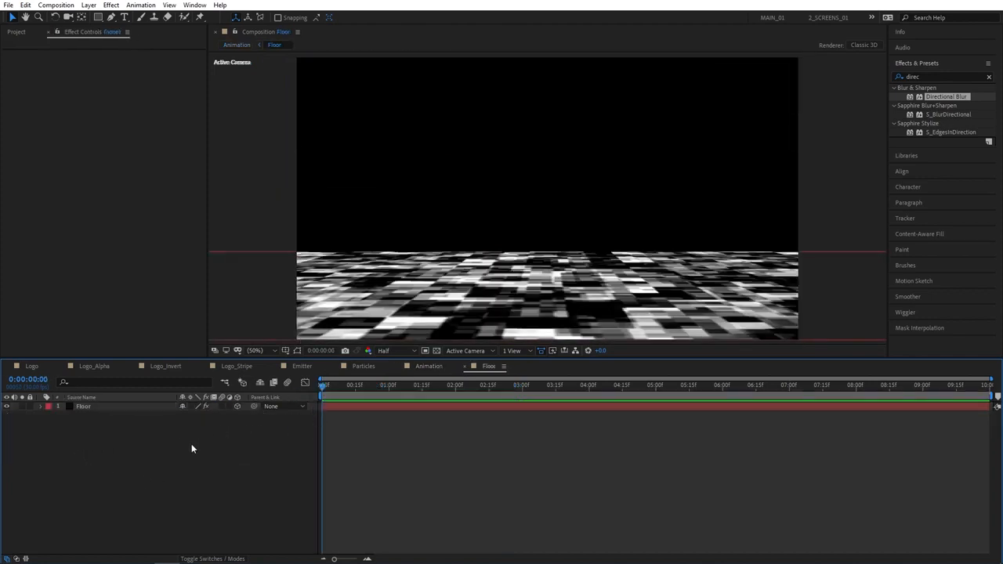
key("ctrl+v")
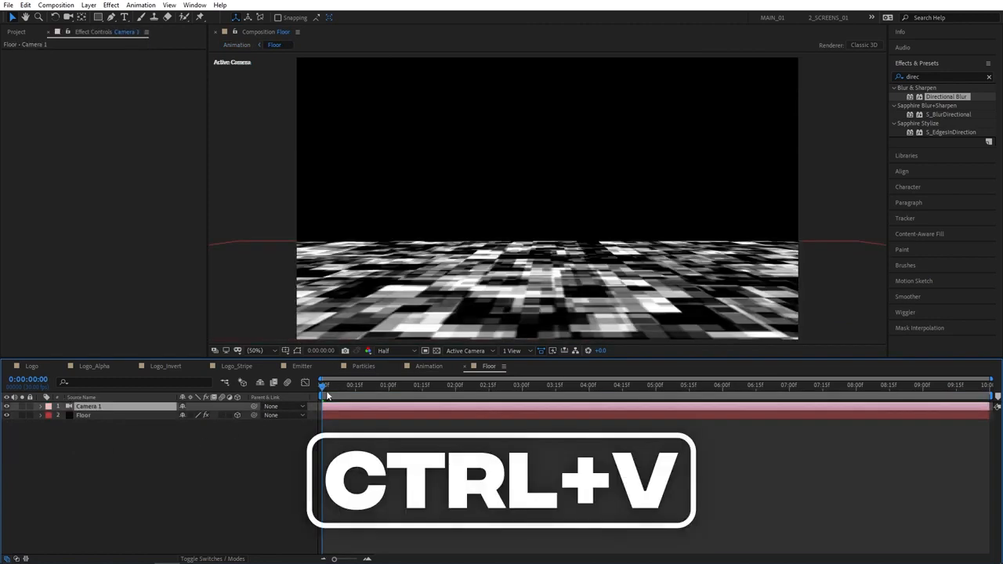
left_click_drag(324, 386, 304, 400)
key("Home")
left_click(432, 368)
left_click(196, 490)
left_click(42, 406)
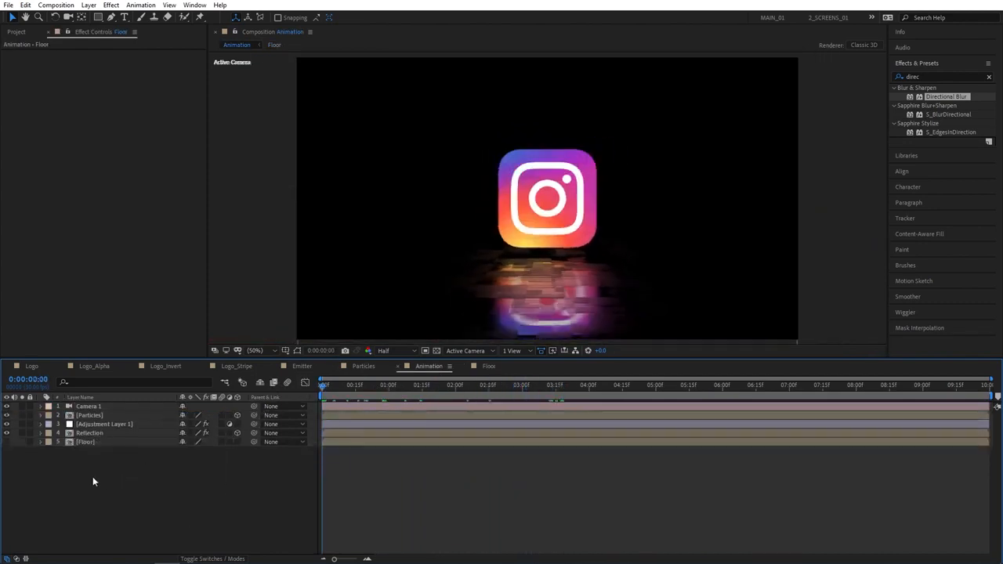
Create a new solid named BG and move it to the bottom of the layer stack, below Floor
right_click(92, 477)
mouse_move(127, 363)
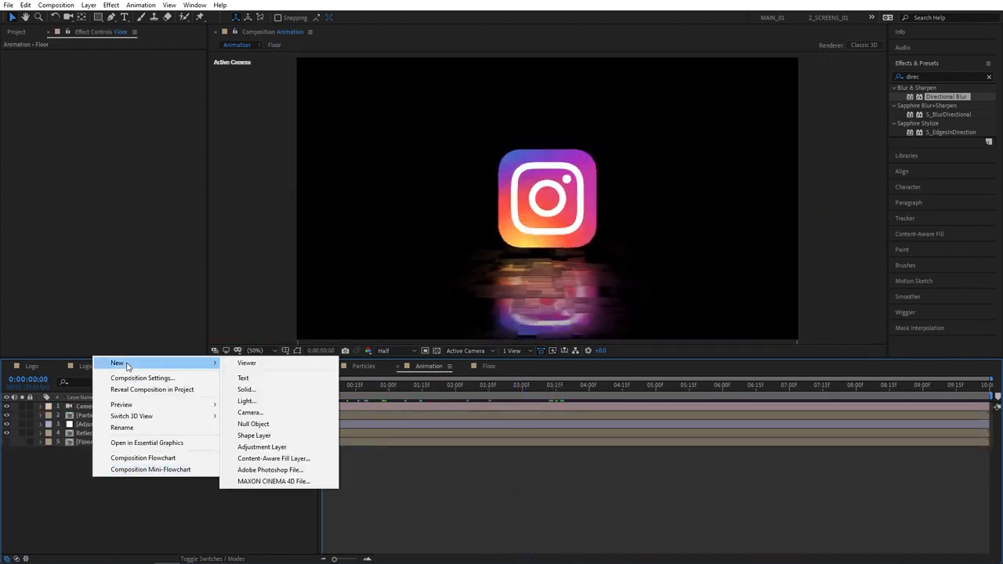
left_click(255, 395)
type("BG")
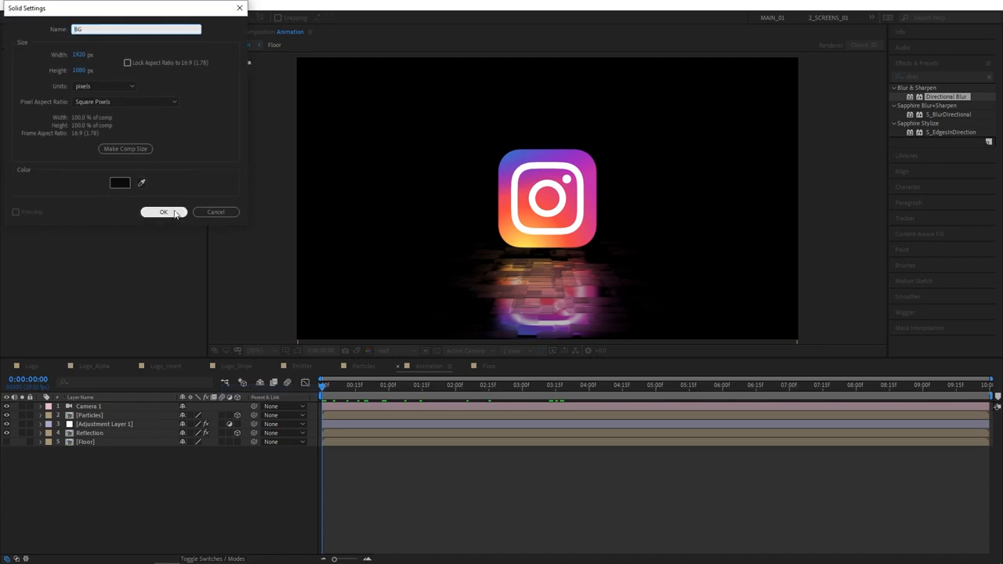
left_click(149, 212)
left_click_drag(103, 408, 89, 477)
left_click(105, 489)
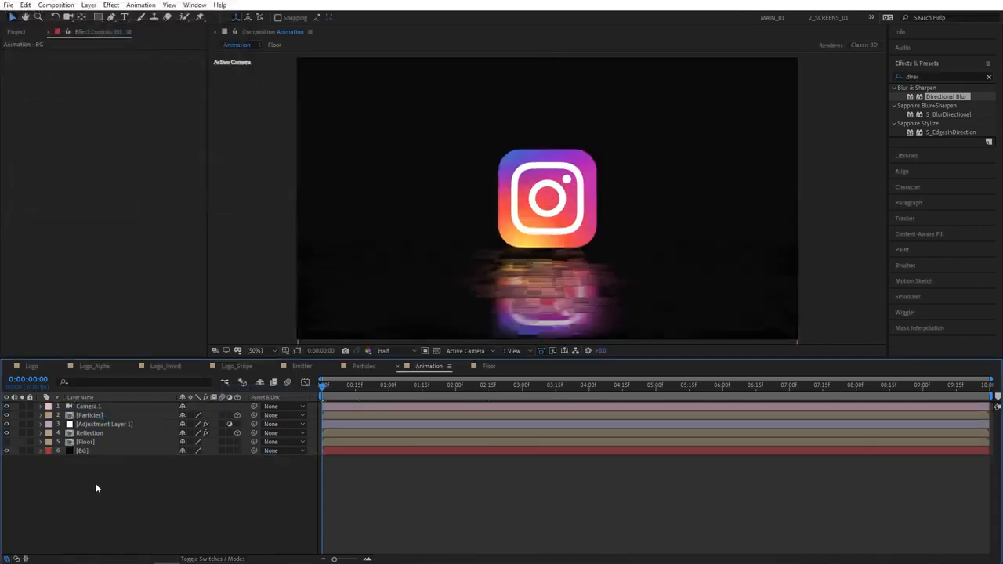
Apply Gradient Ramp to BG, swap its colours, and set the start colour to dark purple 300023
left_click(86, 451)
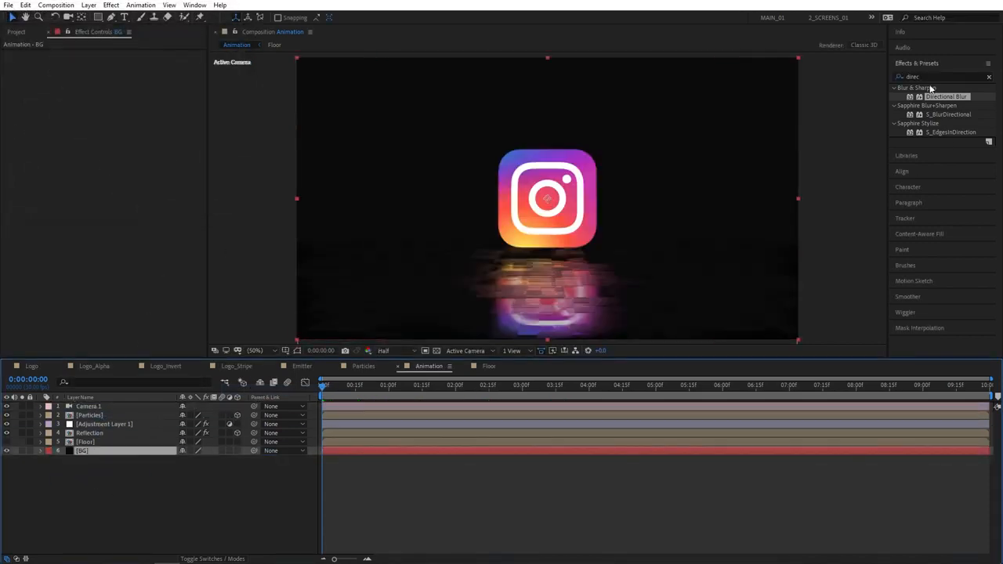
left_click(905, 77)
type("grad")
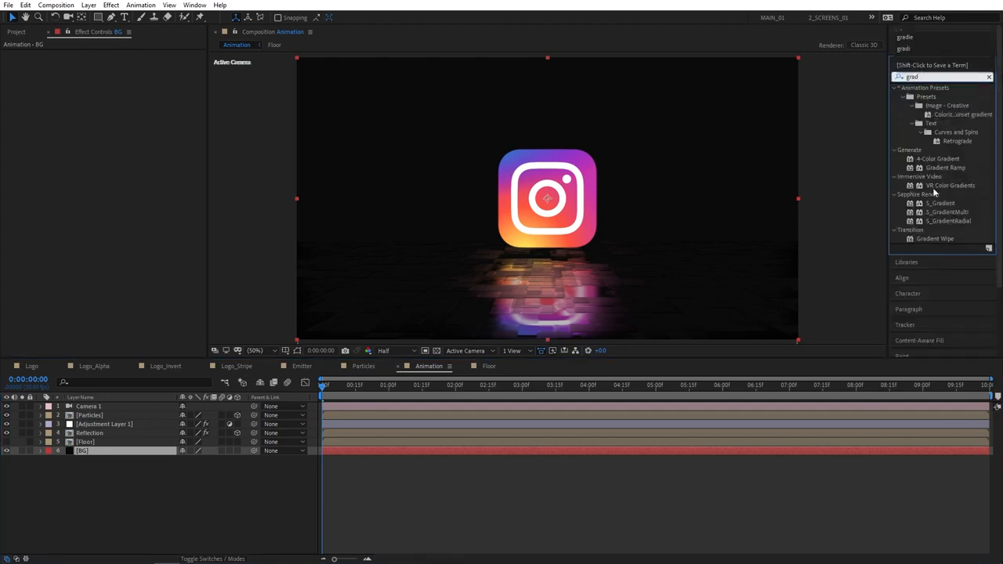
left_click_drag(940, 168, 98, 454)
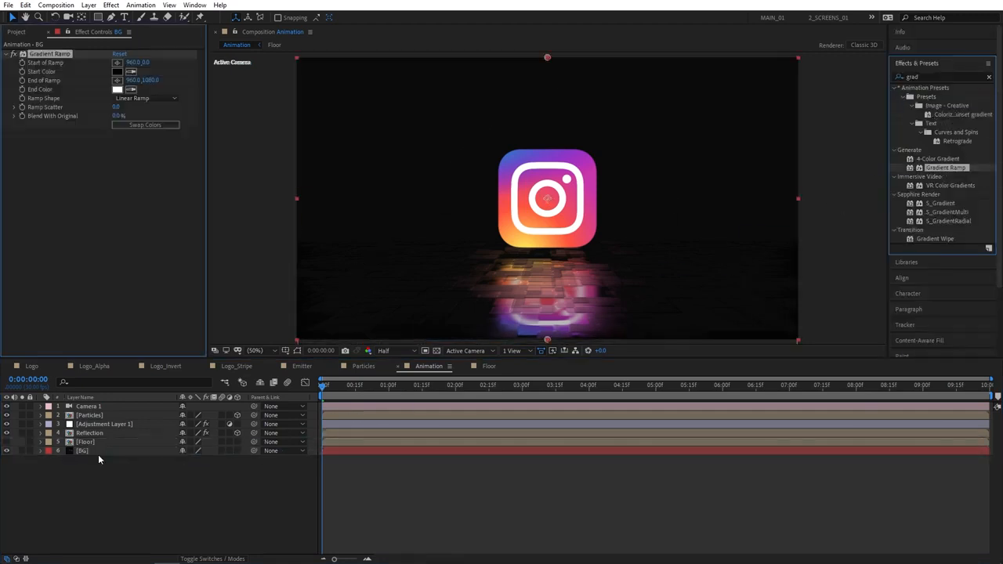
left_click(137, 123)
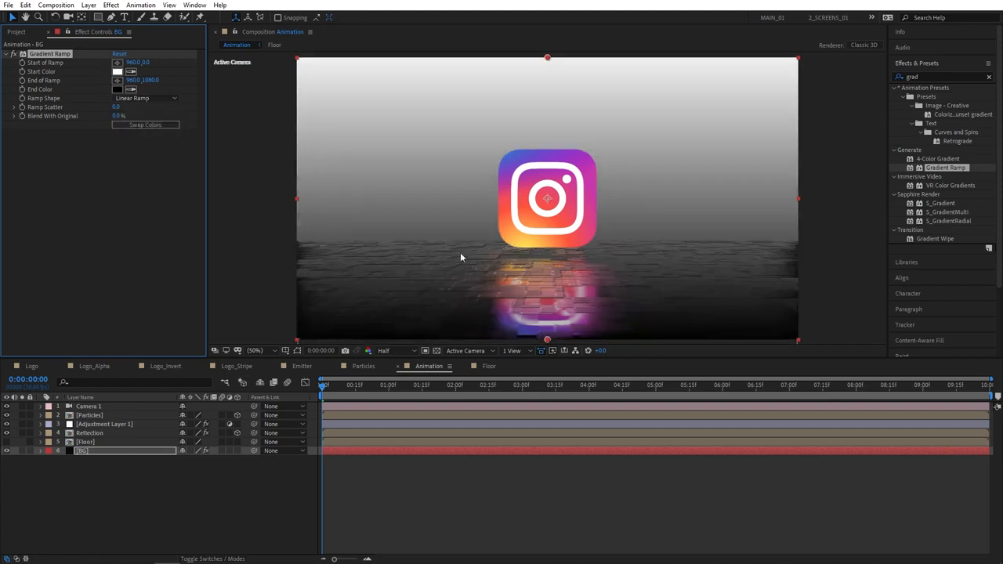
left_click(118, 72)
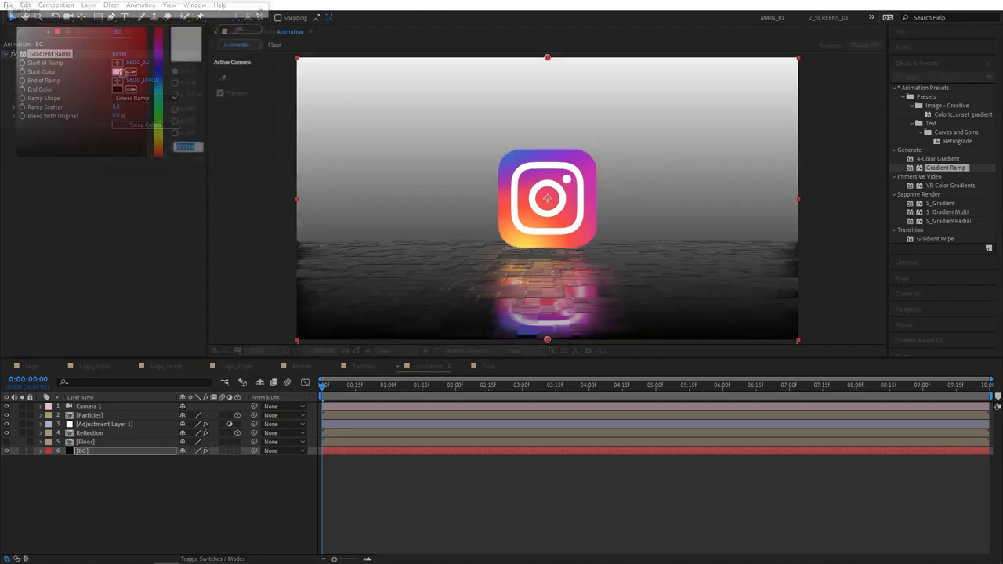
left_click(225, 79)
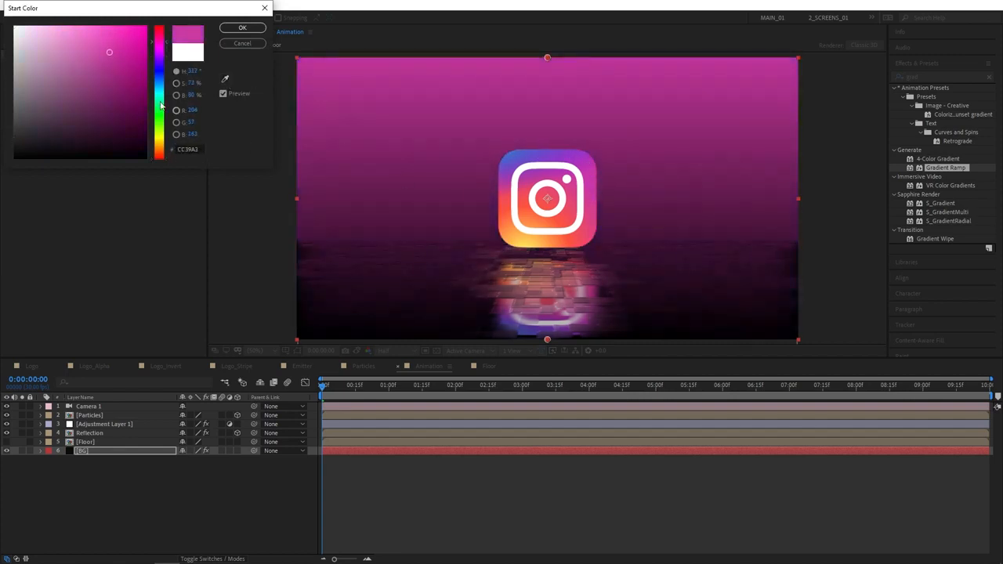
mouse_move(111, 52)
left_mouse_down()
mouse_move(152, 94)
mouse_move(167, 134)
left_mouse_up()
left_click(242, 28)
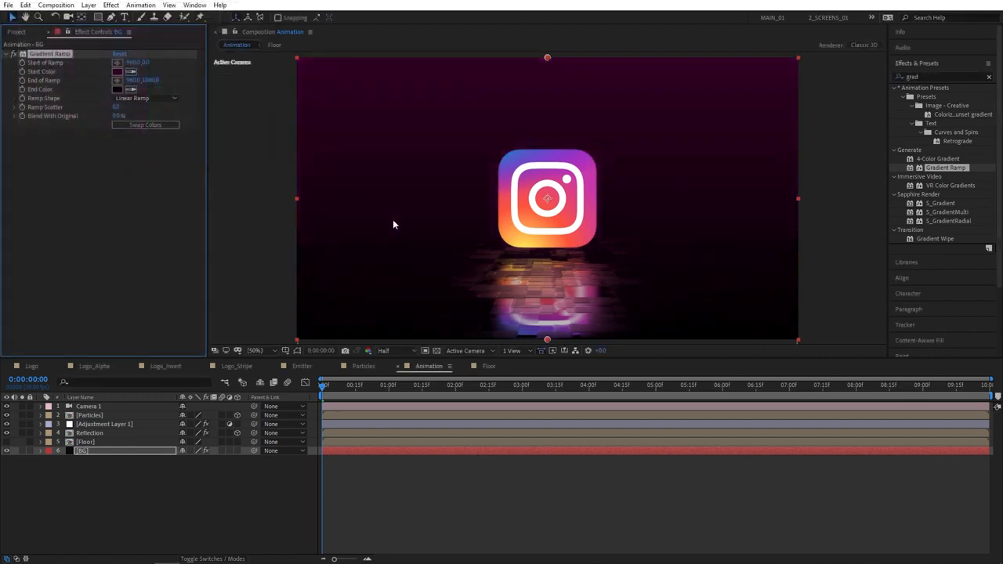
left_click(115, 109)
Enter 150 for the BG Ramp Scatter, preview, then set the work area end at 0:00:07:00
type("150")
key("Return")
left_click(232, 496)
key("space")
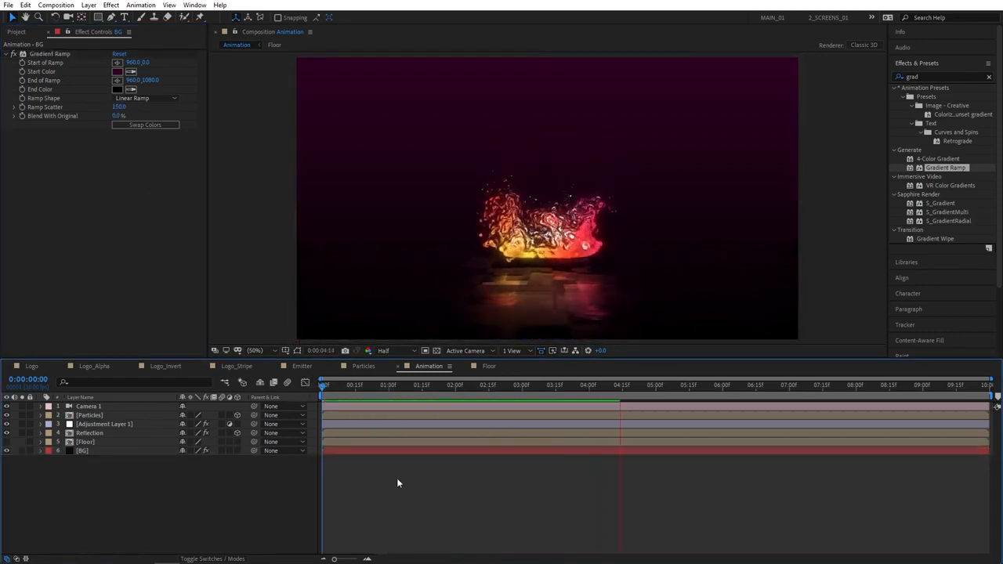
left_click(789, 388)
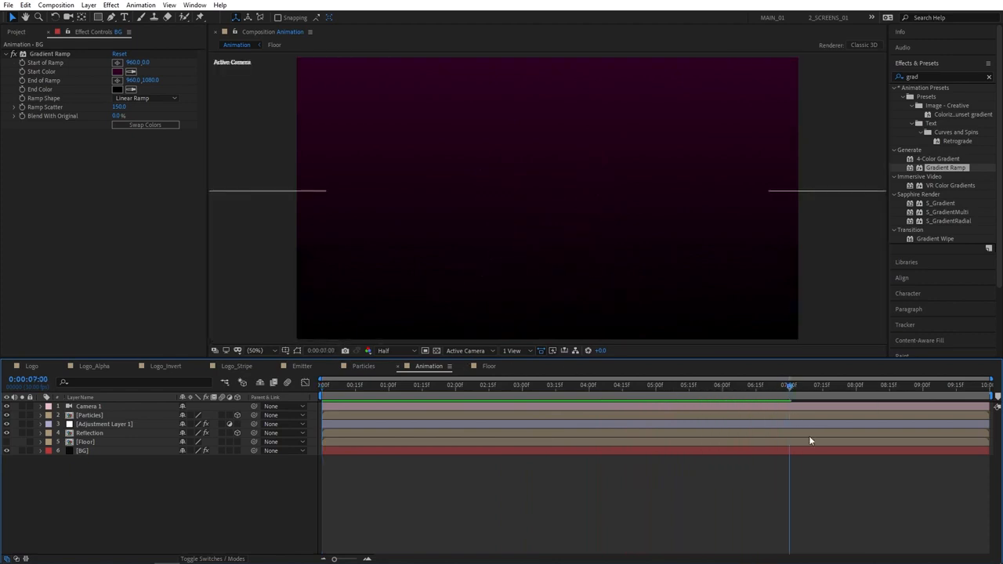
key("n")
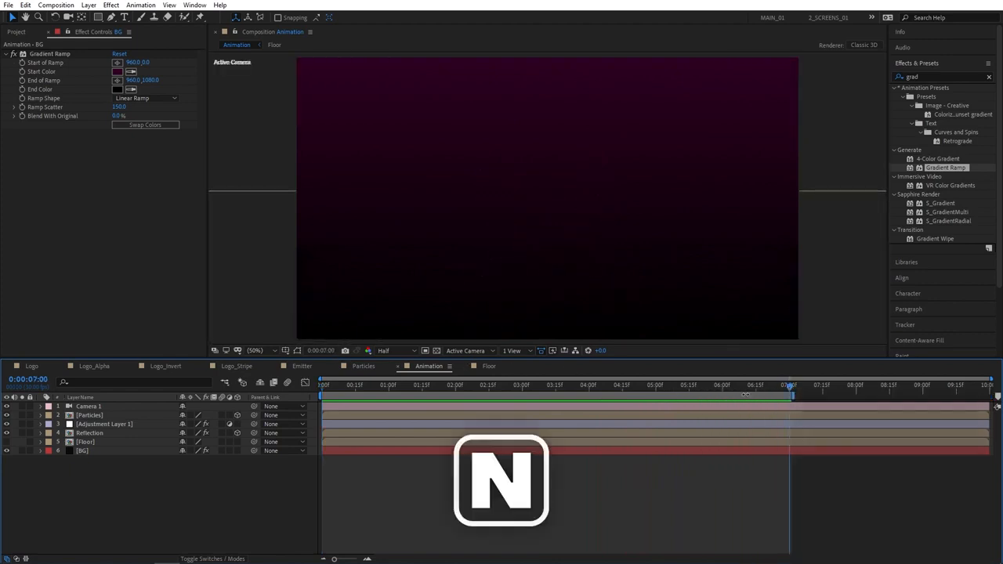
Trim the Animation comp to the 7-second work area, then play and scrub through its opening
right_click(705, 397)
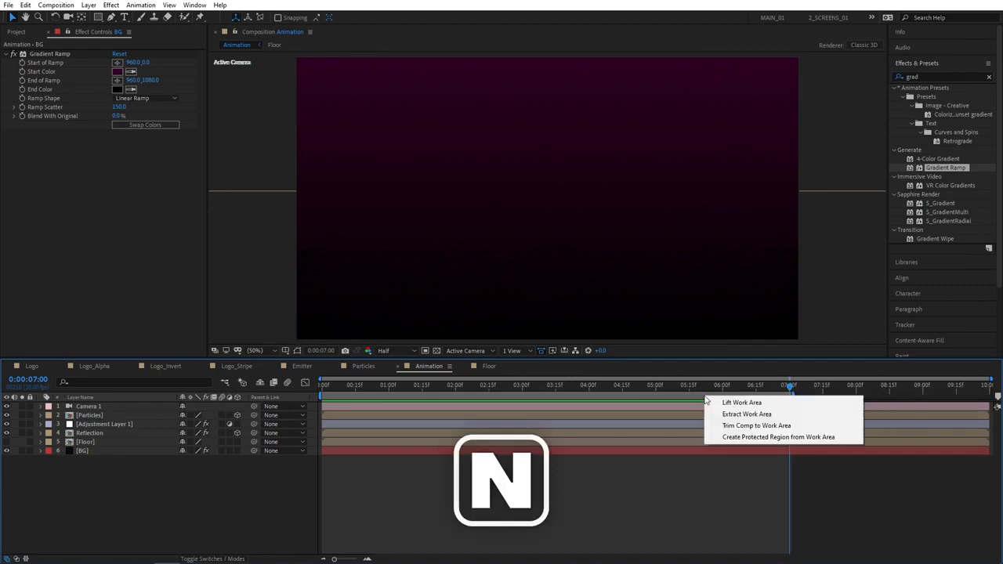
left_click(741, 429)
key("space")
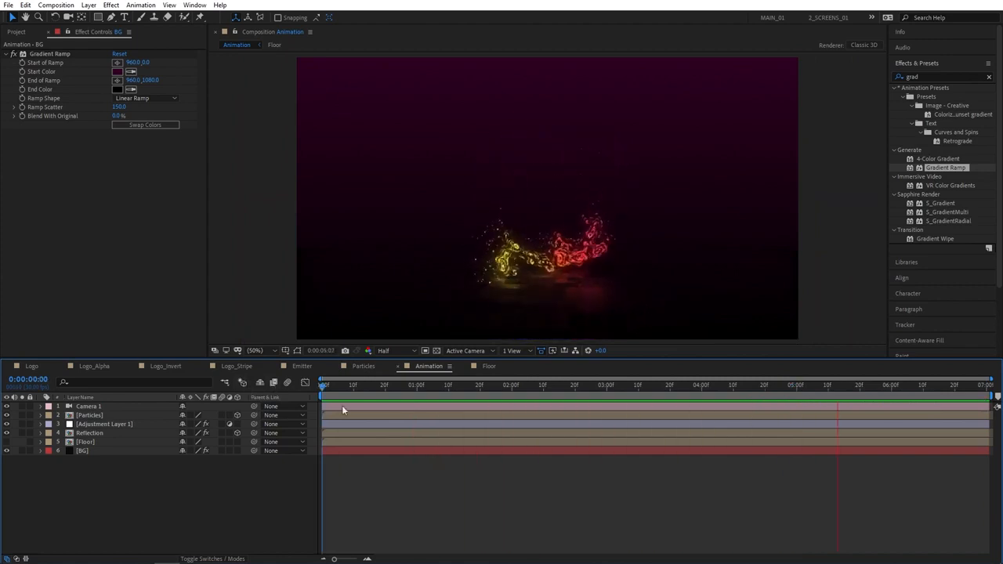
left_click_drag(333, 385, 395, 387)
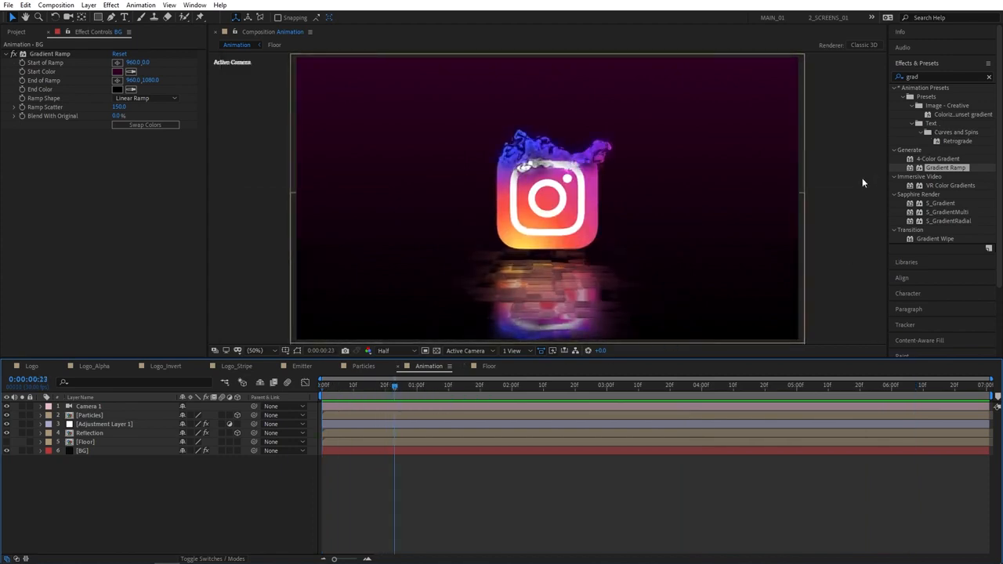
left_click_drag(397, 387, 667, 404)
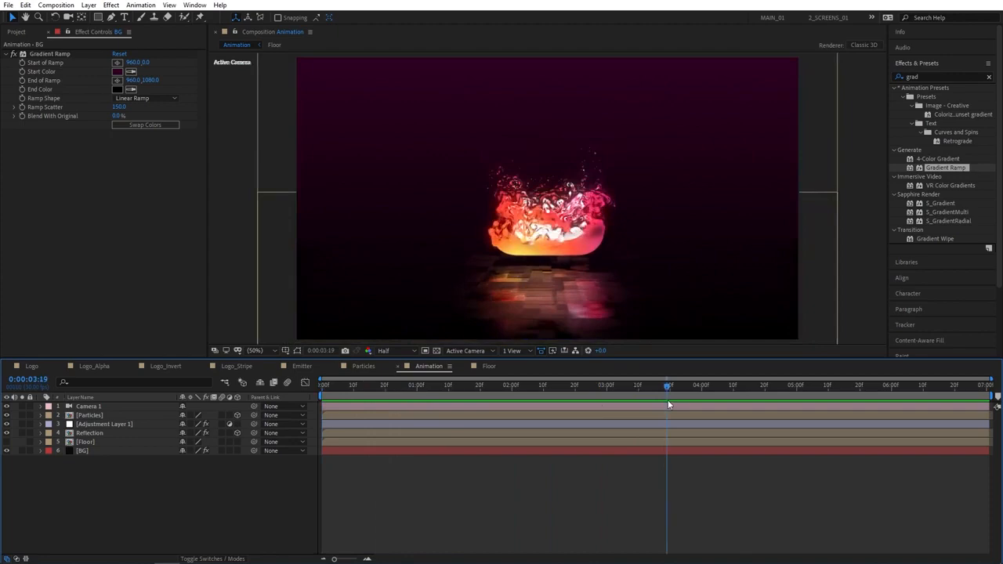